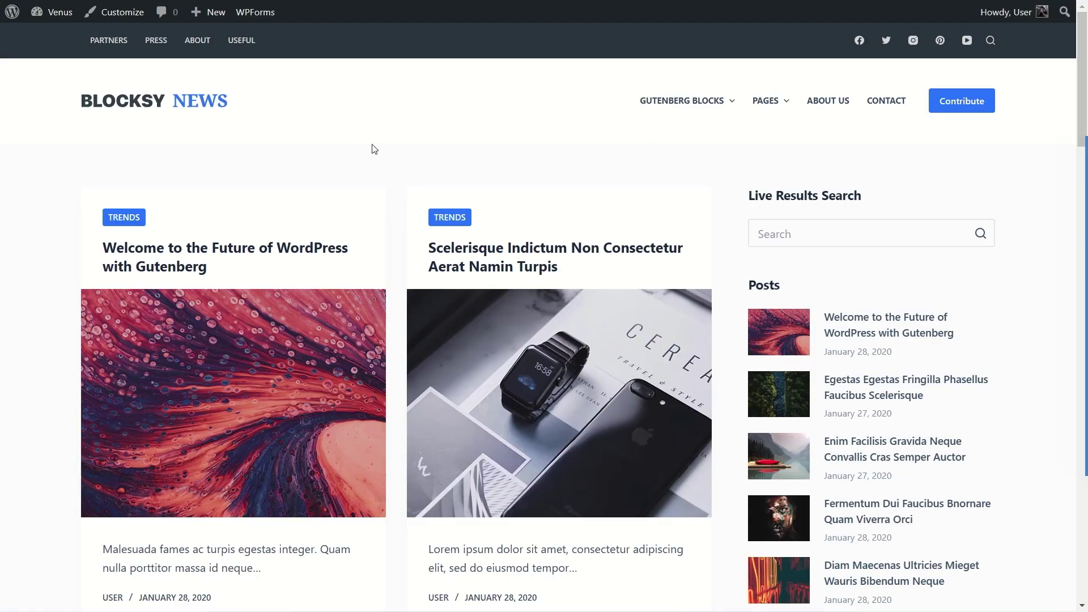
Go to the site's admin Dashboard from the admin bar.
scroll(373, 162, down, 11)
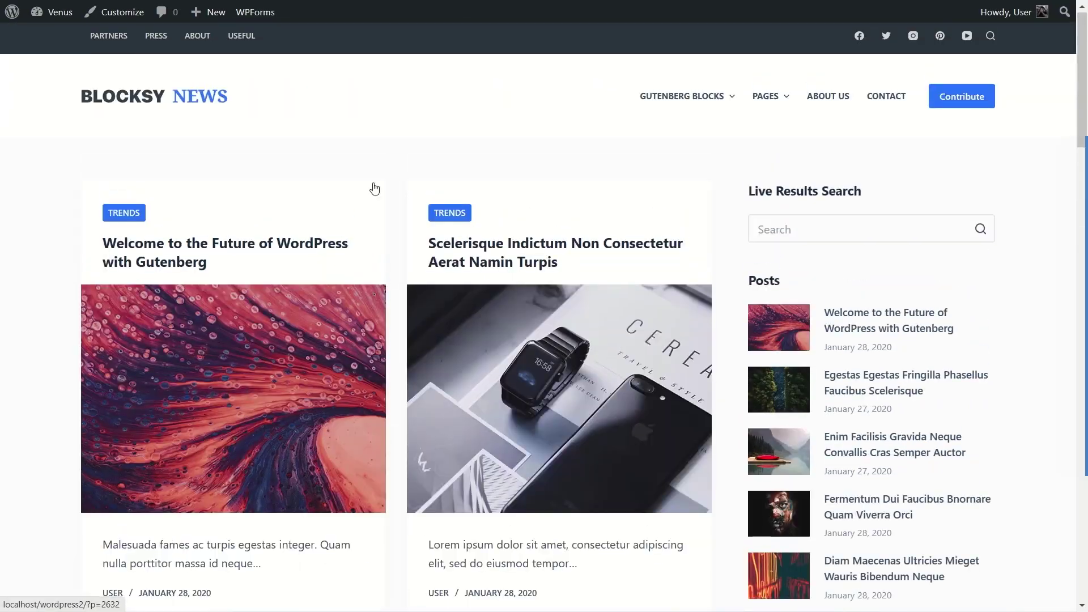
scroll(397, 204, down, 10)
scroll(417, 215, up, 5)
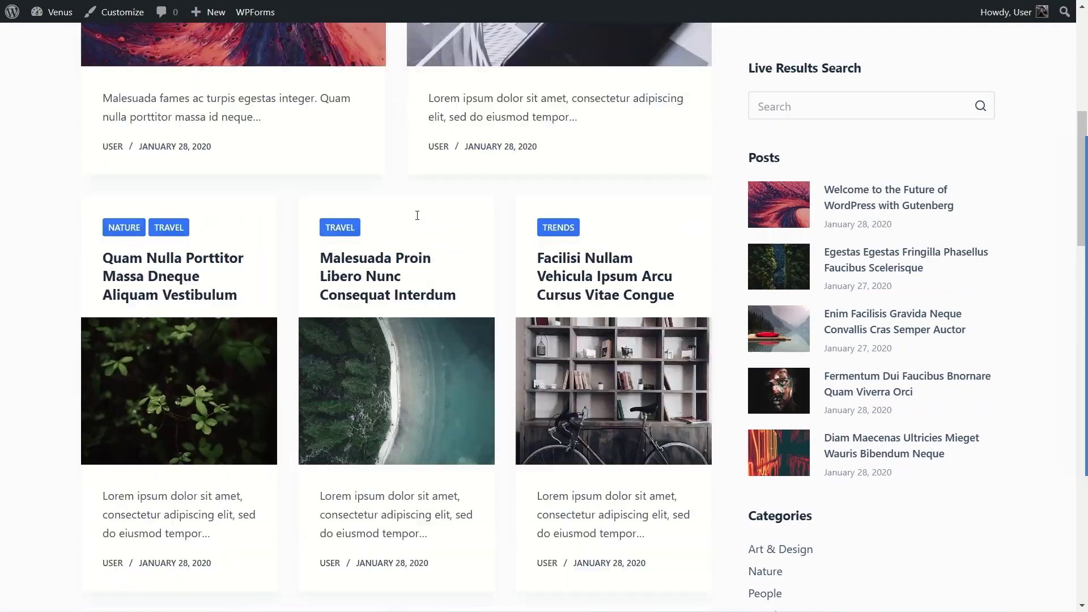
scroll(414, 213, down, 10)
scroll(407, 211, up, 4)
scroll(407, 210, up, 12)
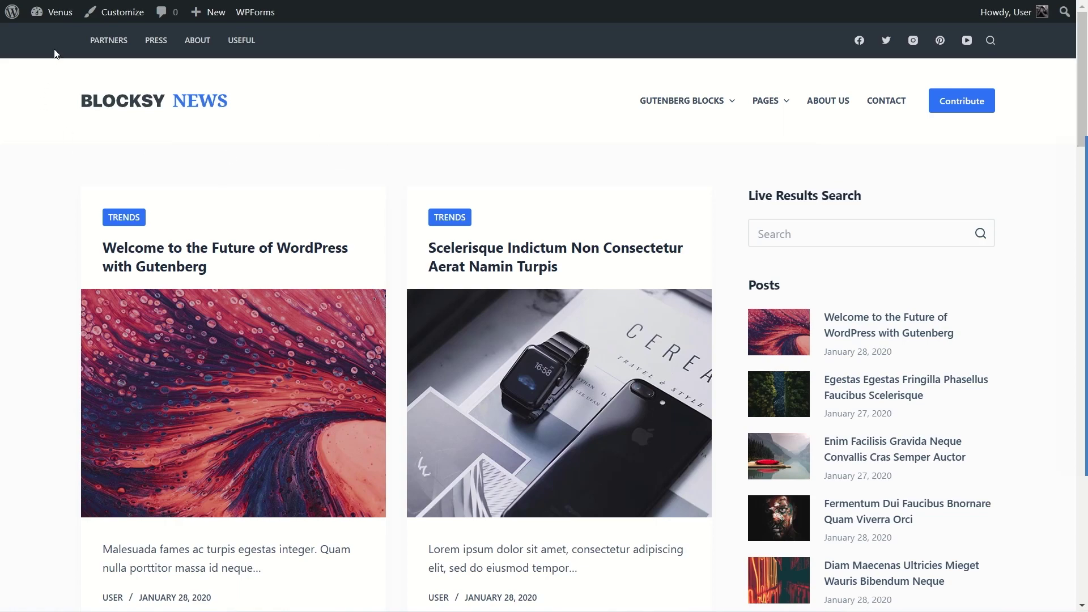
mouse_move(57, 17)
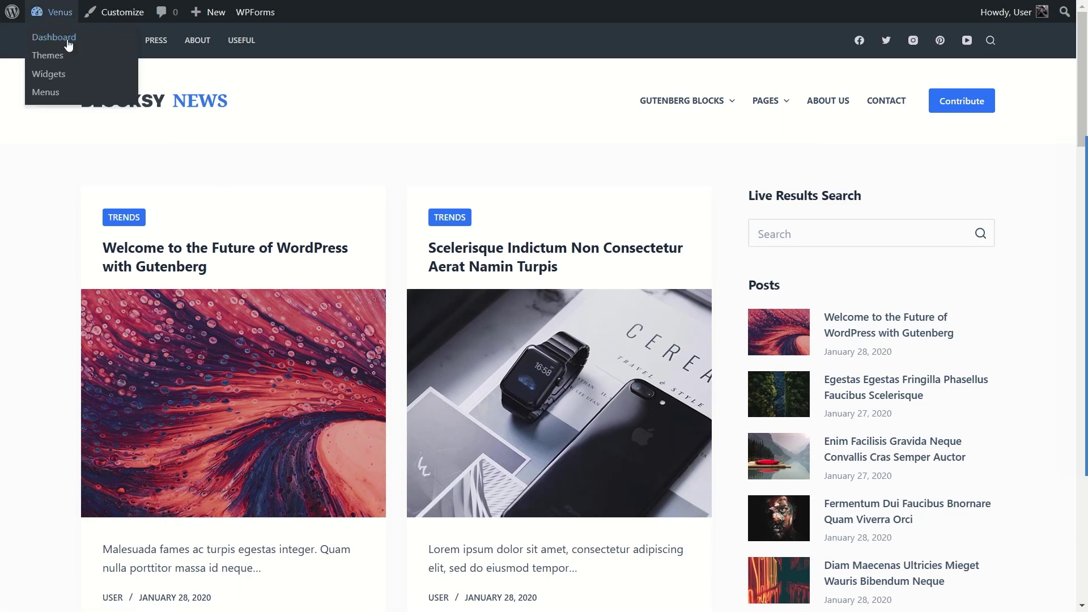
click(54, 37)
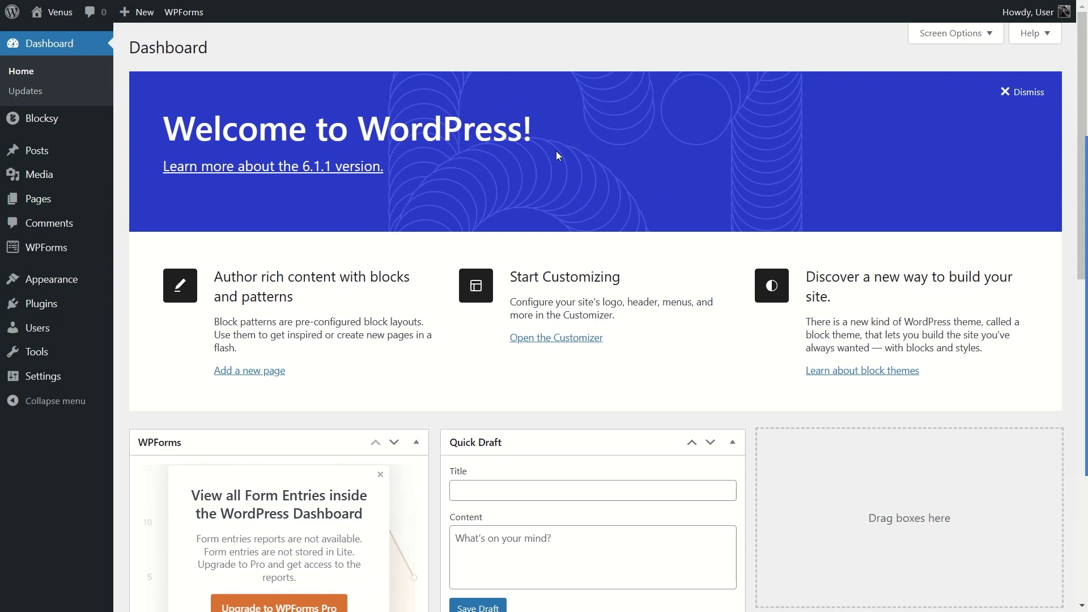
Open Plugins > Add New and focus the plugin search box.
mouse_move(73, 308)
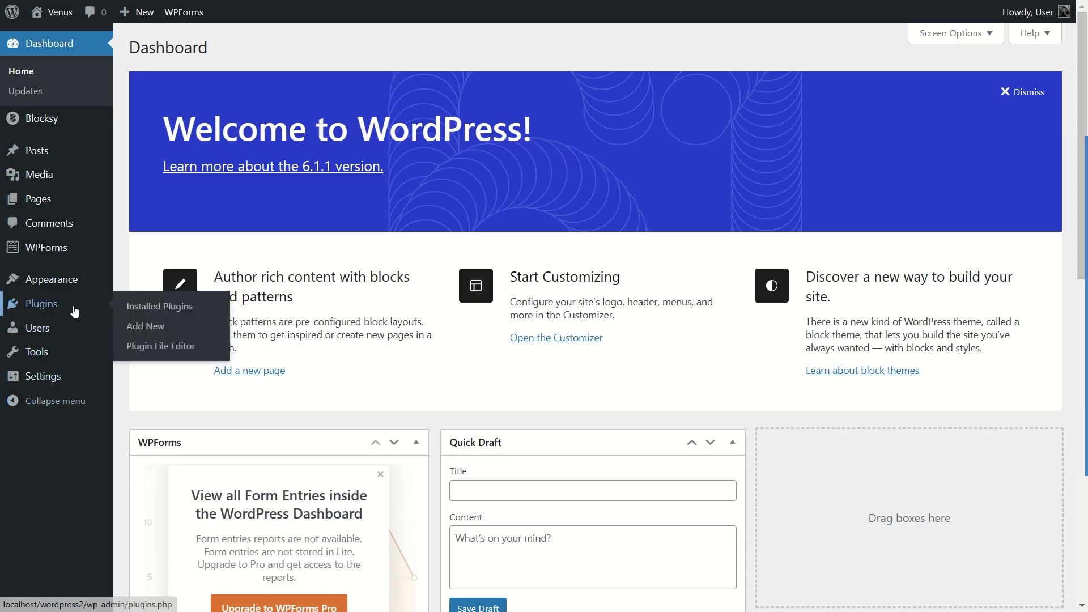
click(140, 333)
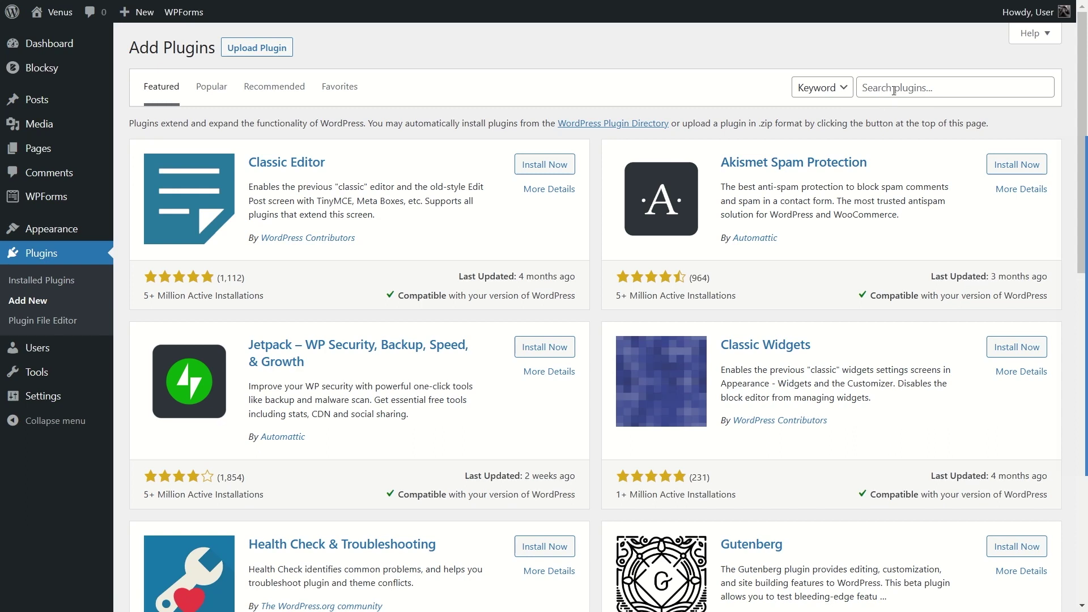
click(895, 91)
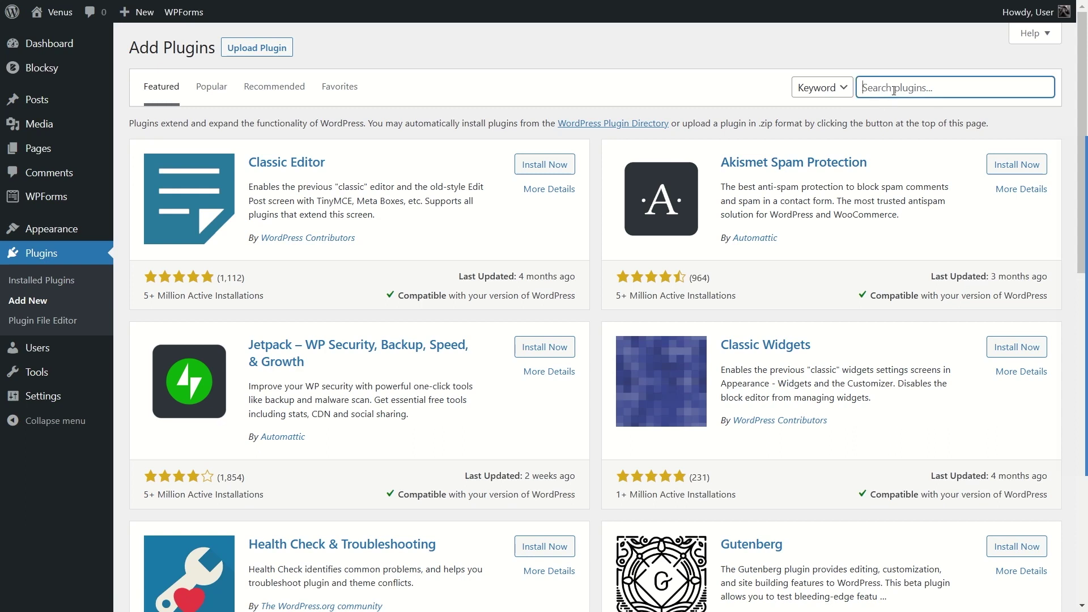
Search for the LightStart plugin, install it and activate it.
text(LightStart)
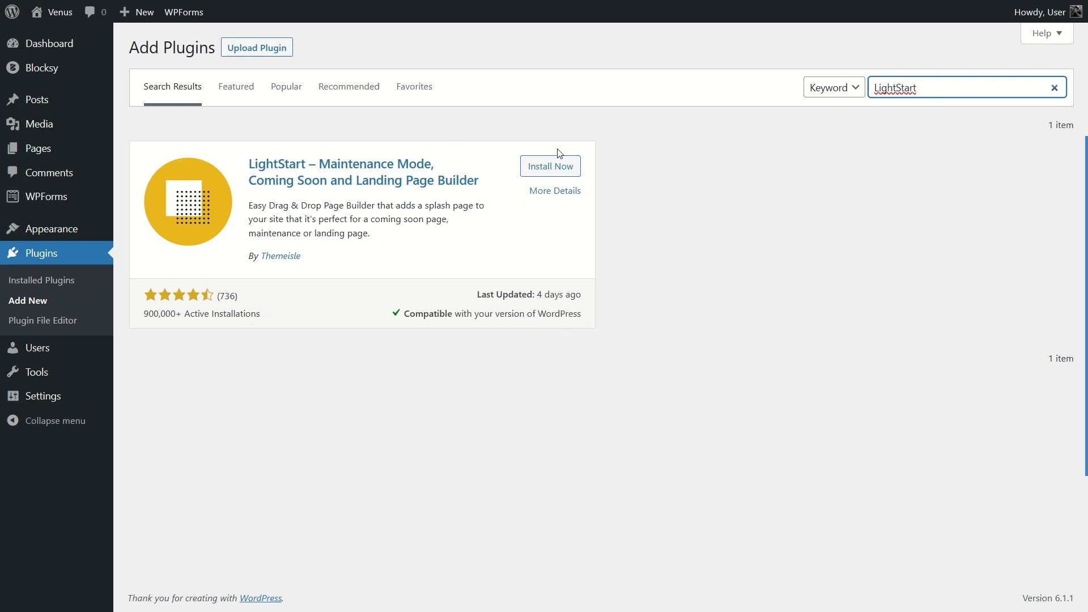
click(547, 170)
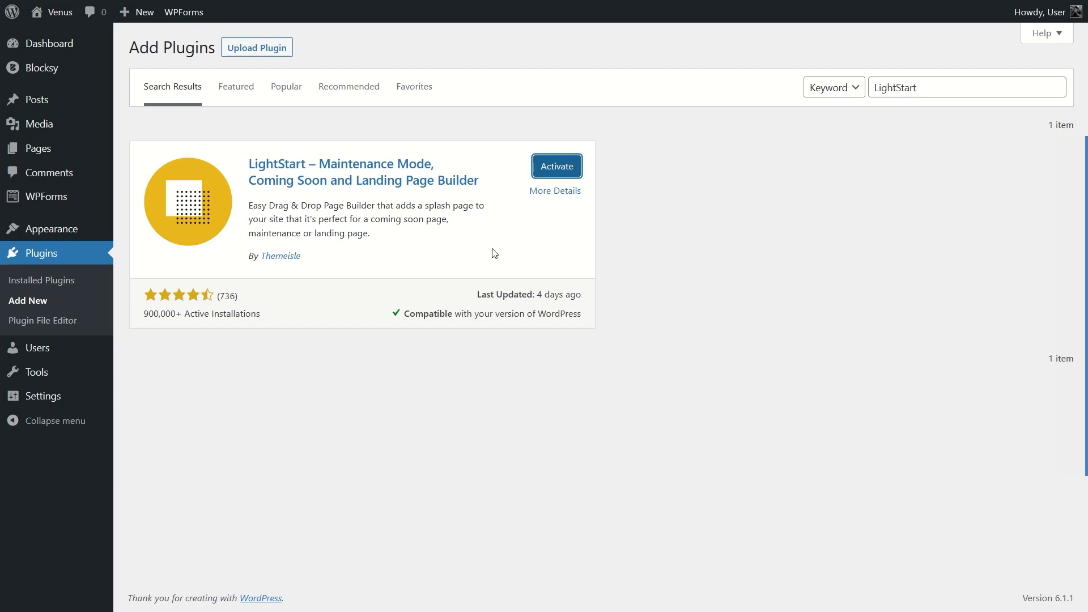
click(552, 171)
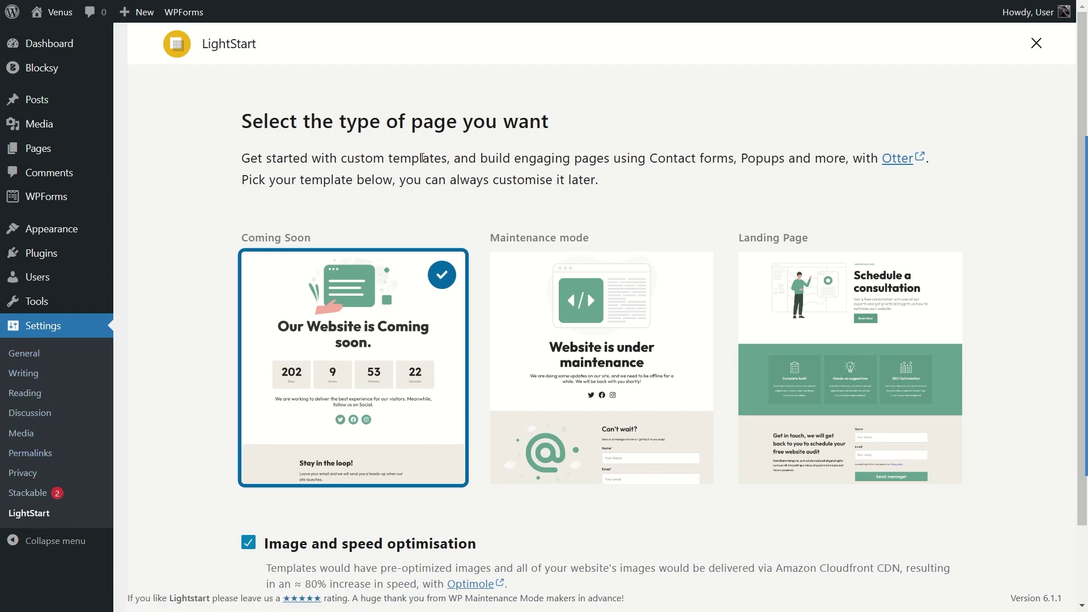
Build a page from LightStart's Maintenance mode template, skip the newsletter signup, and view it.
scroll(567, 196, down, 2)
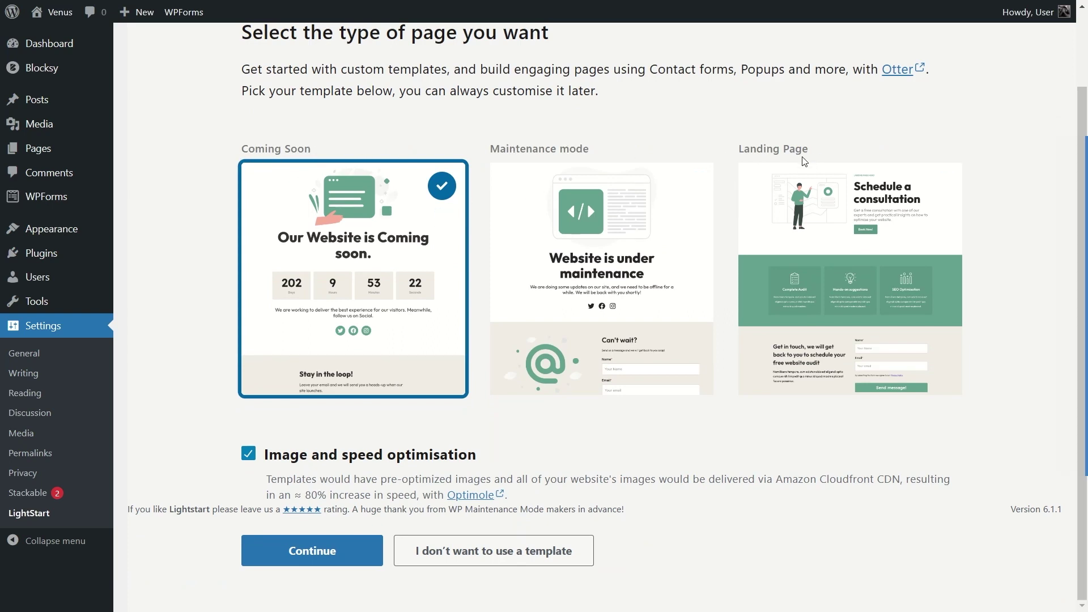
click(588, 229)
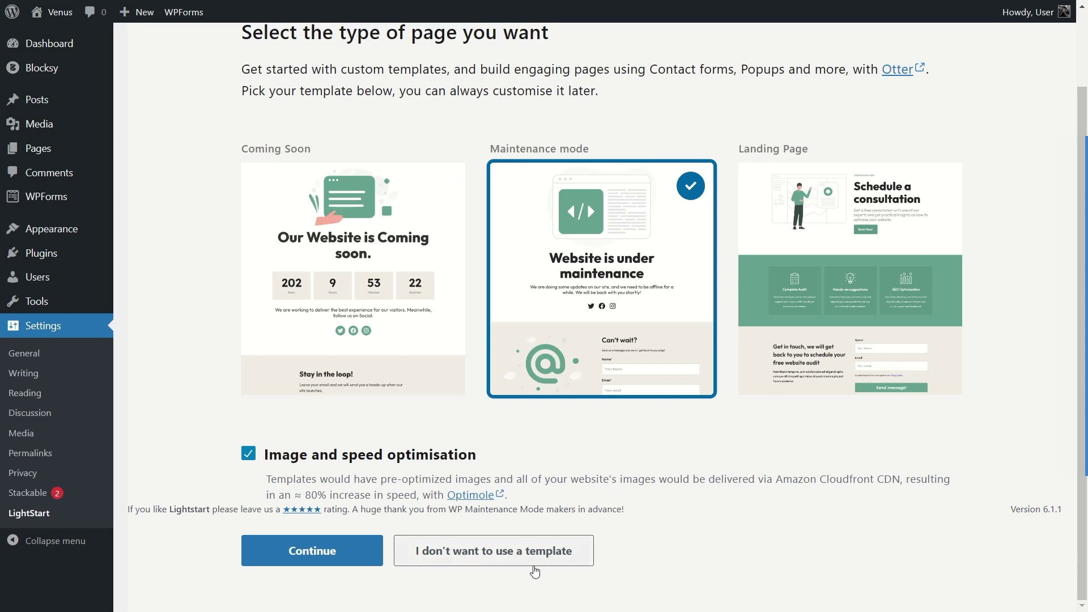
click(330, 558)
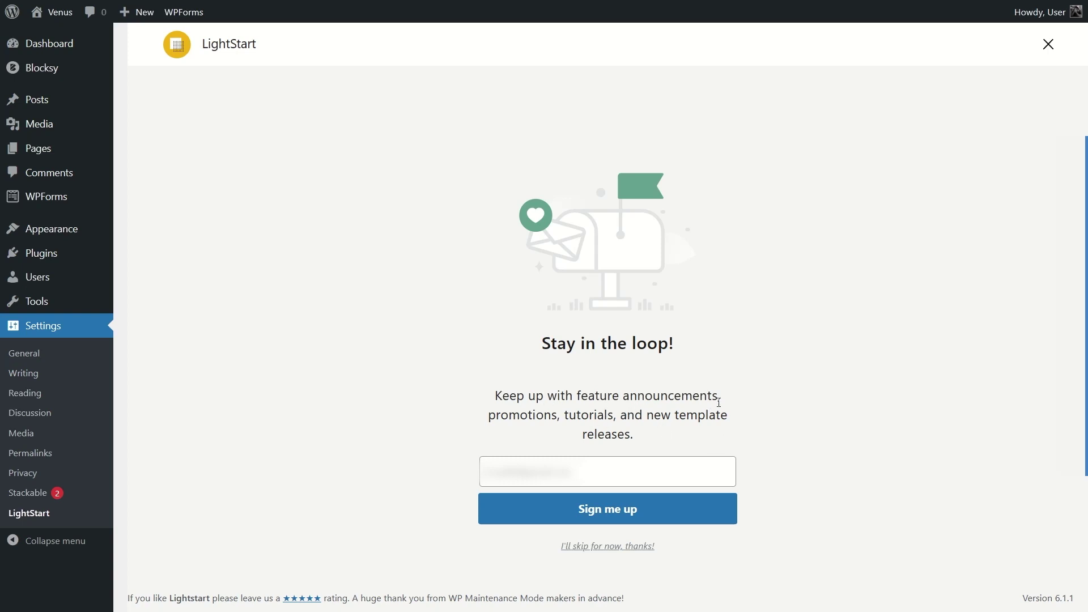
click(595, 548)
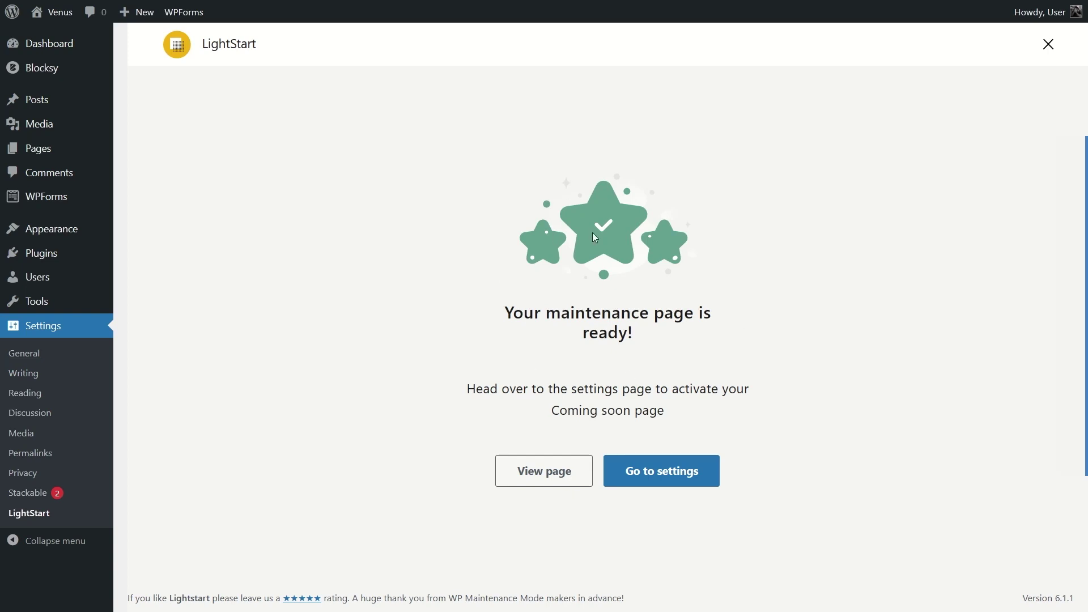
click(552, 479)
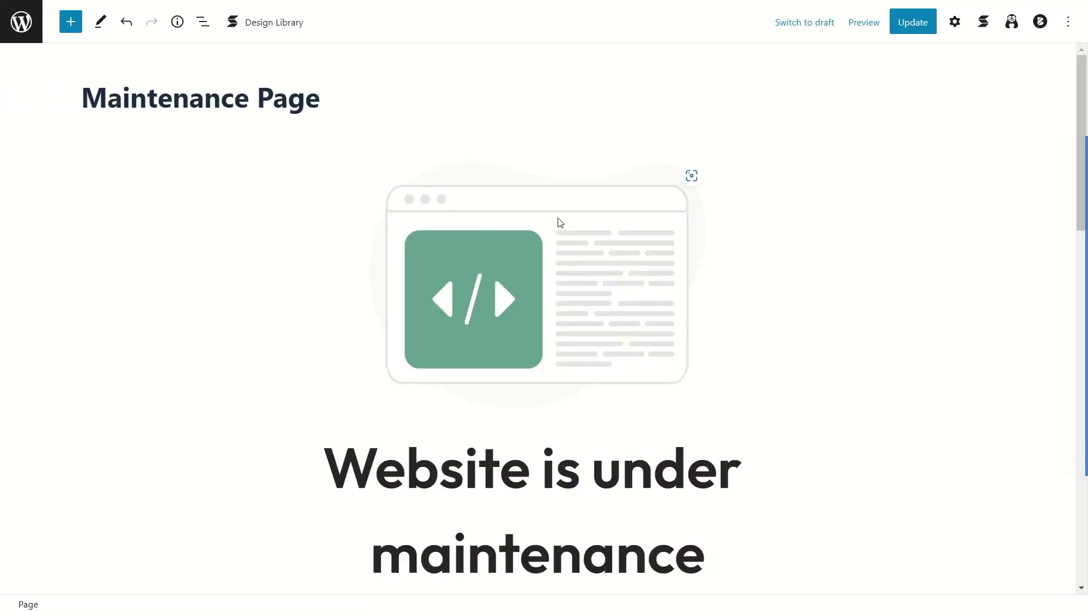
Drag an Otter Countdown block from the block inserter to below the maintenance message.
scroll(560, 222, down, 15)
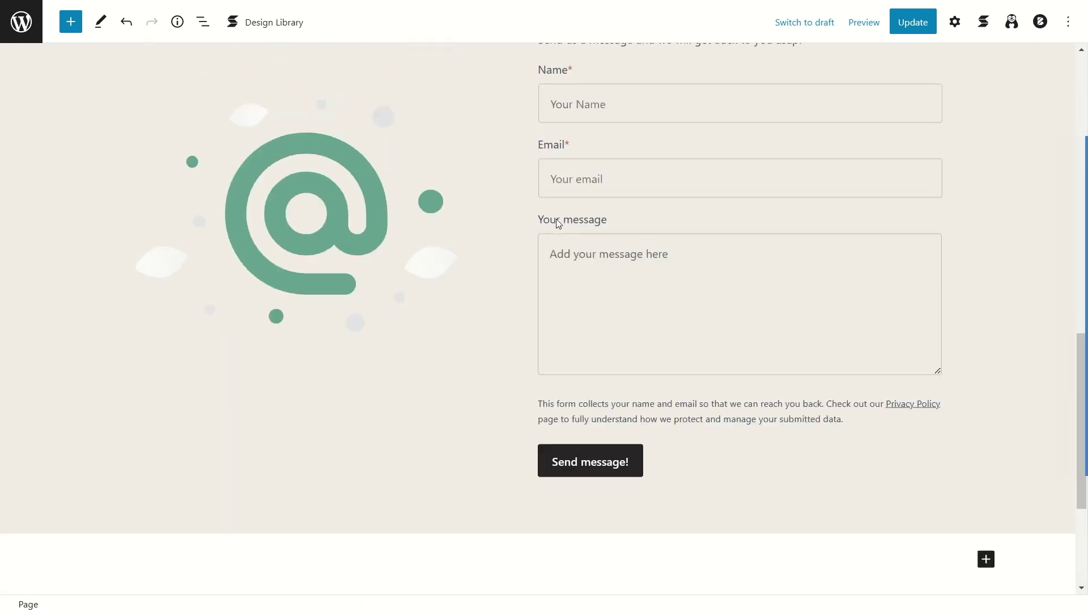
scroll(558, 223, up, 16)
scroll(557, 224, down, 10)
scroll(558, 223, down, 10)
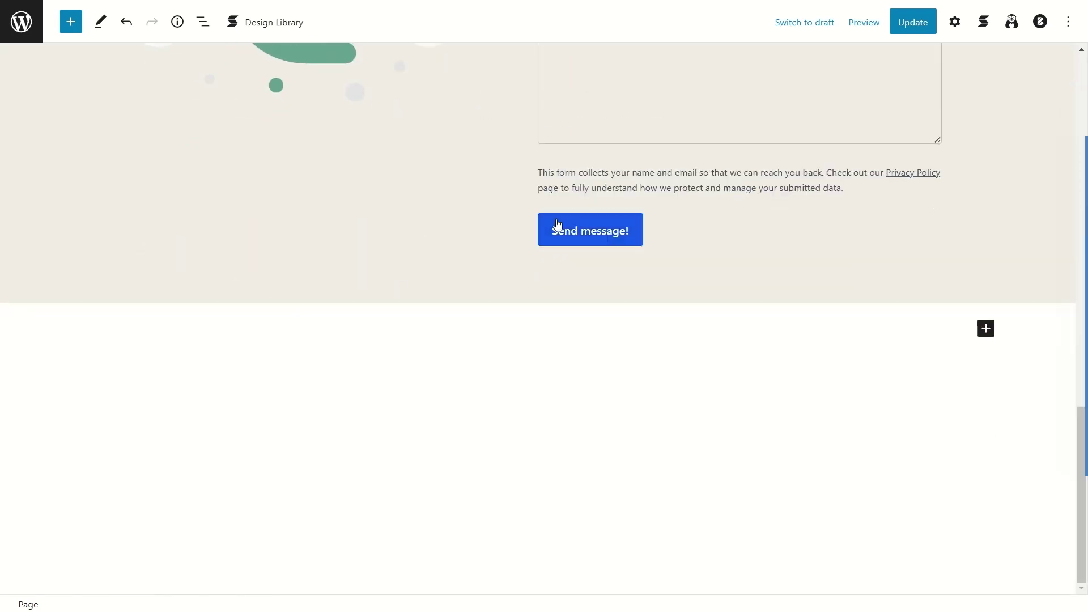
scroll(556, 223, up, 18)
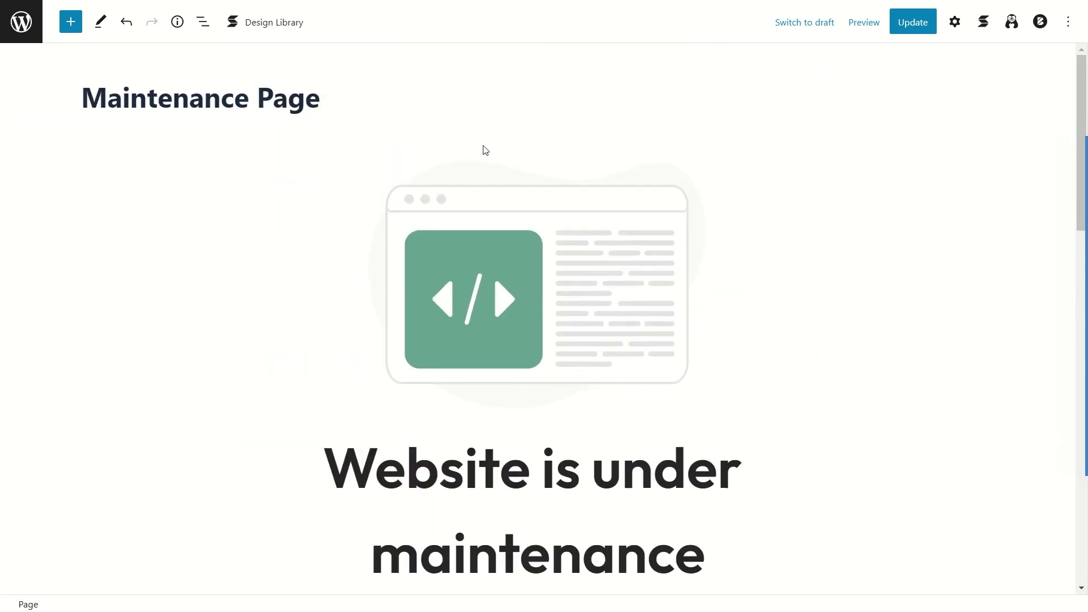
click(71, 23)
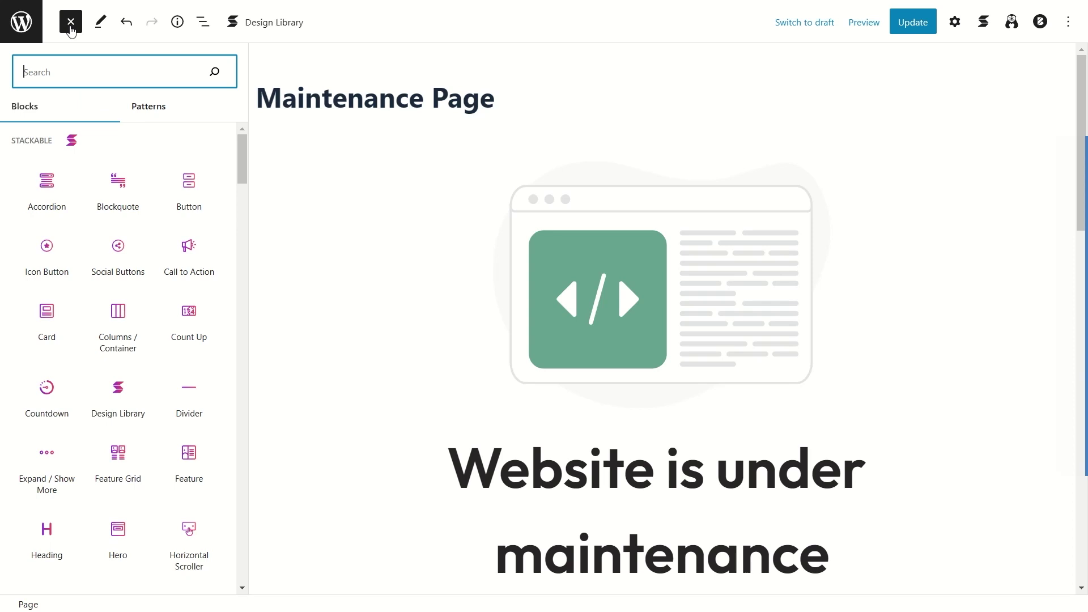
scroll(207, 151, down, 6)
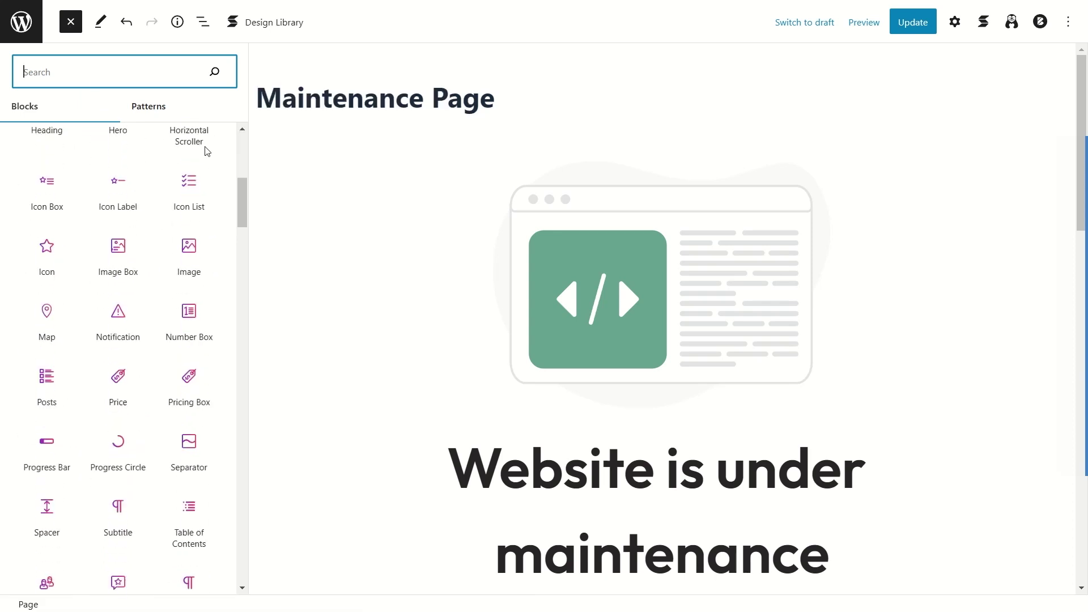
scroll(208, 152, down, 10)
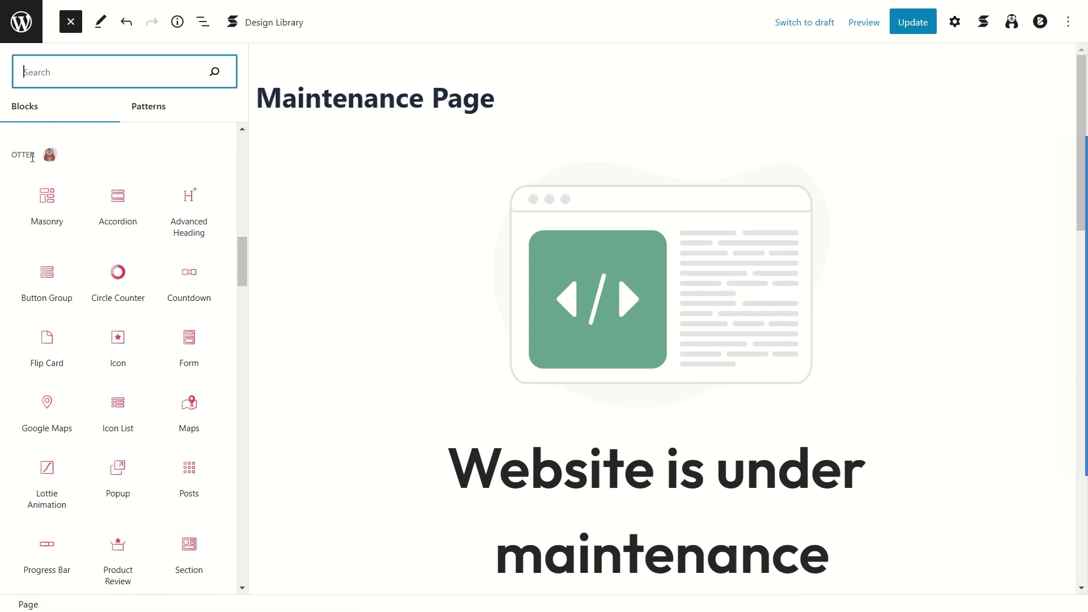
scroll(100, 170, up, 1)
scroll(99, 170, down, 1)
scroll(601, 283, down, 5)
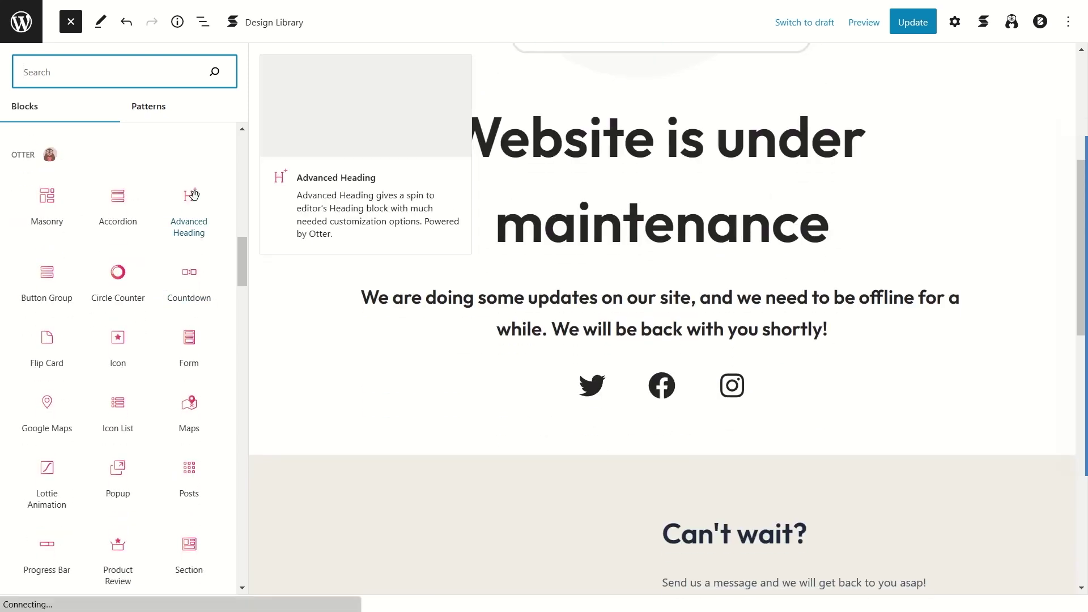
mouse_move(198, 274)
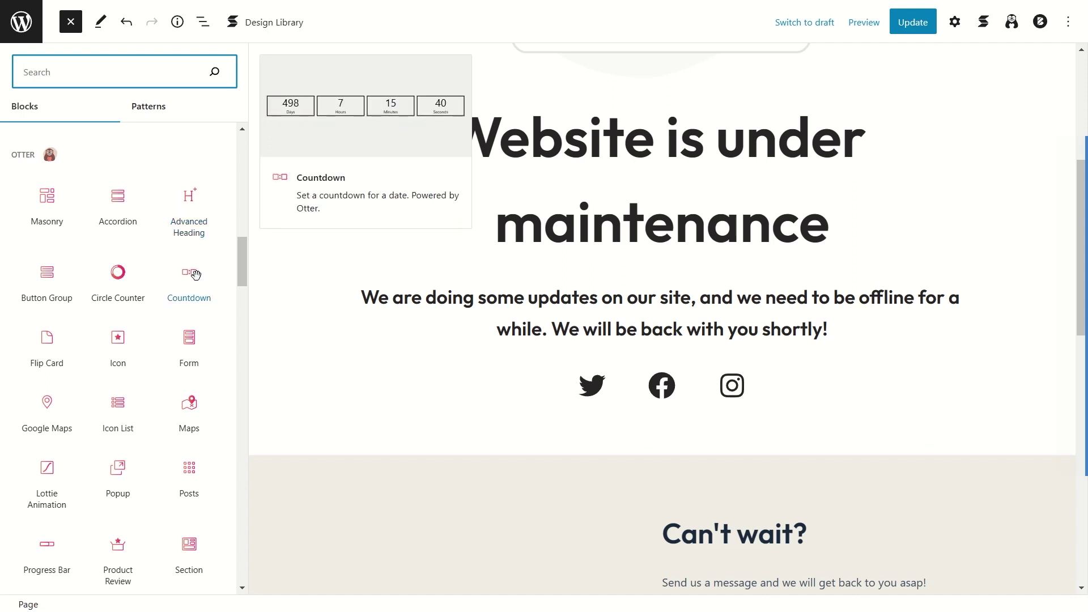
drag(187, 278, 612, 357)
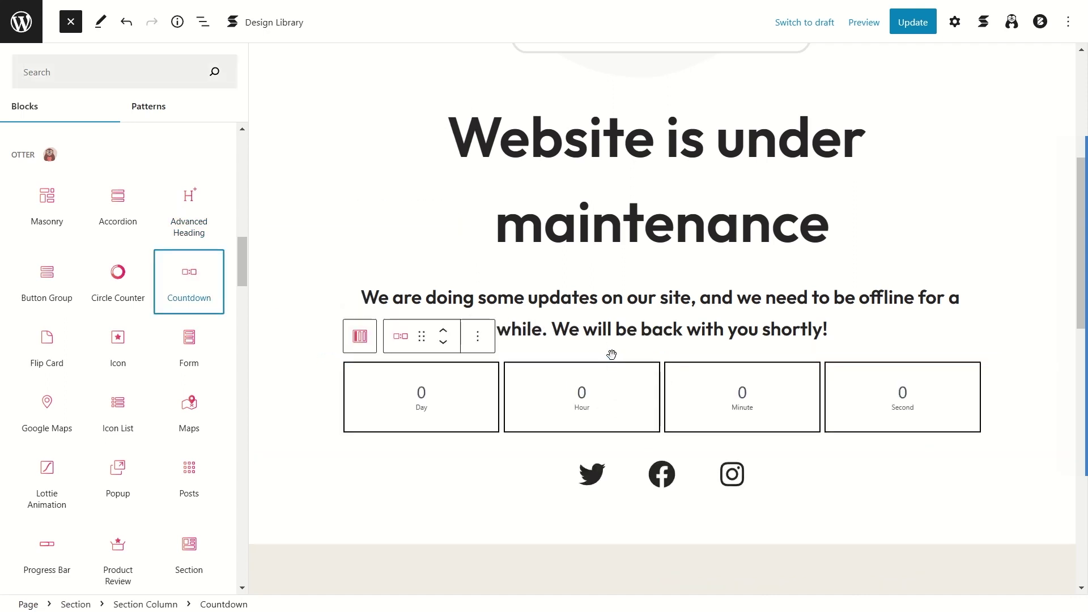
click(410, 397)
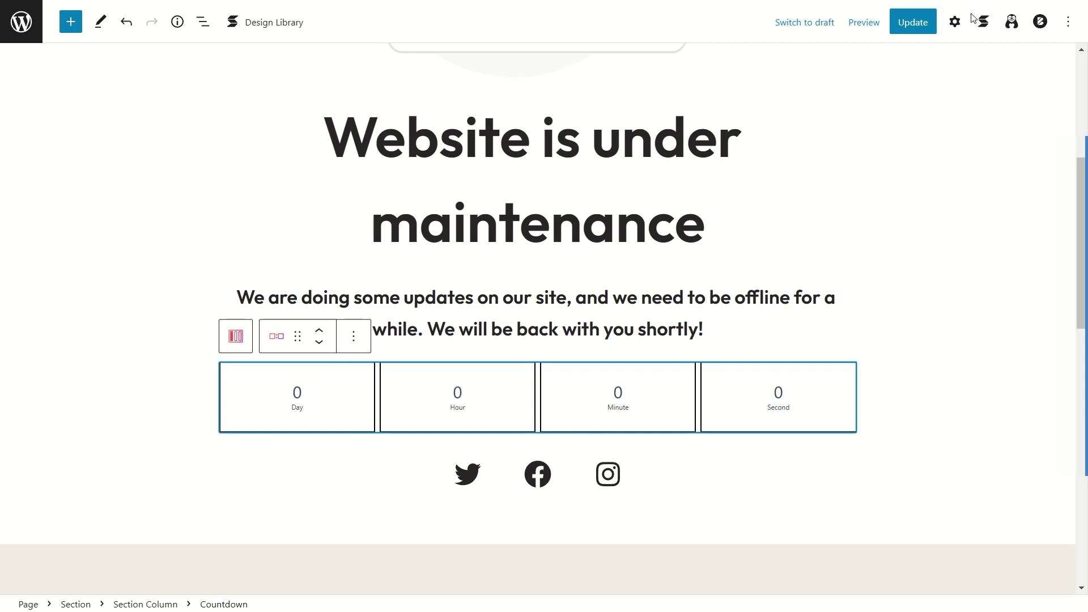
Inspect the Countdown block's settings, including its style and dimension options.
click(955, 22)
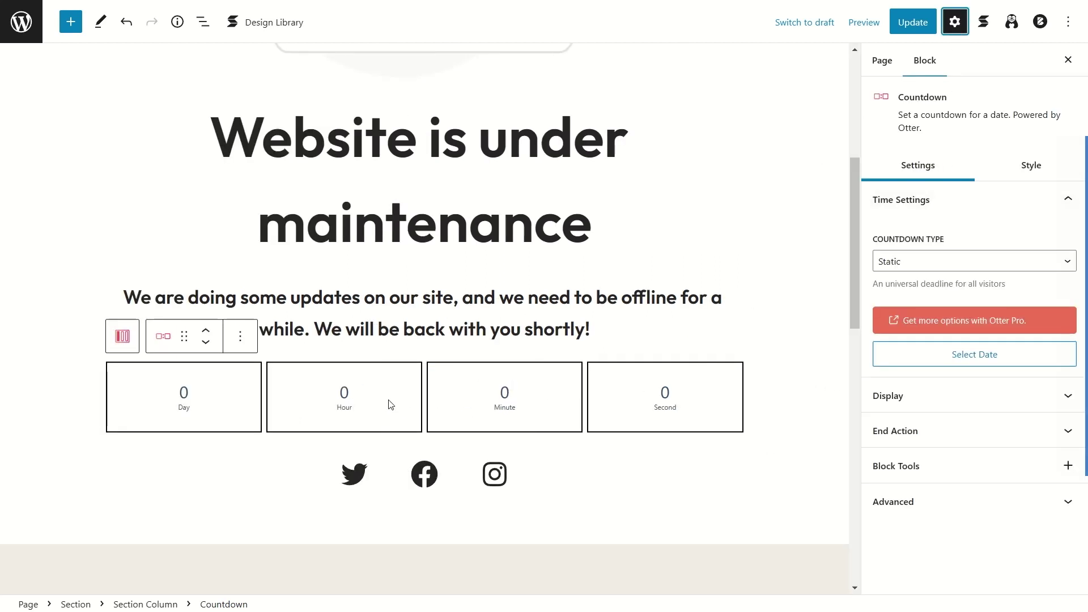
click(1006, 165)
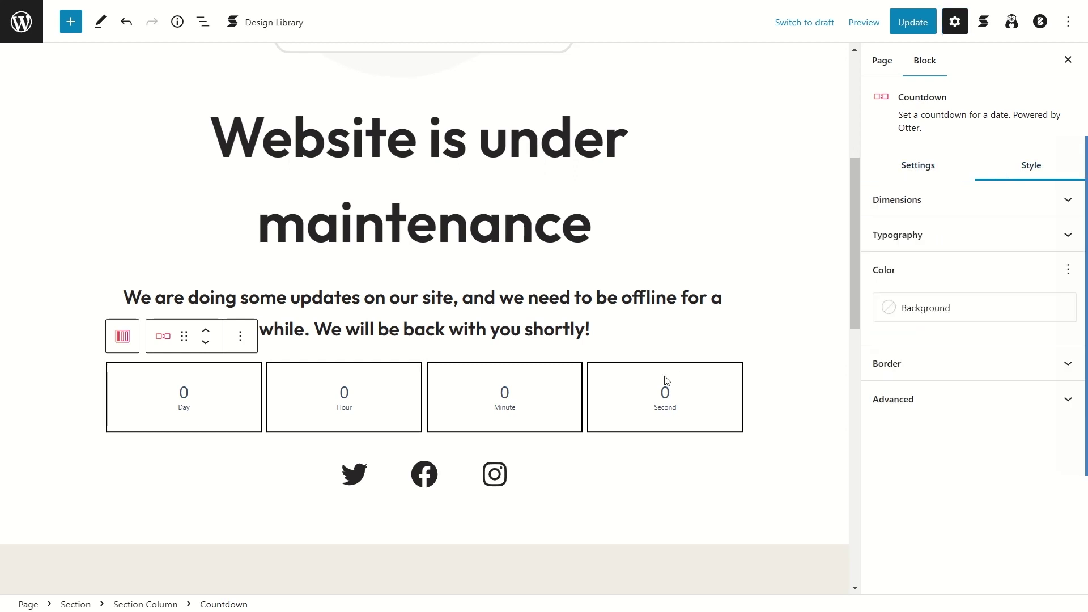
click(923, 207)
click(910, 199)
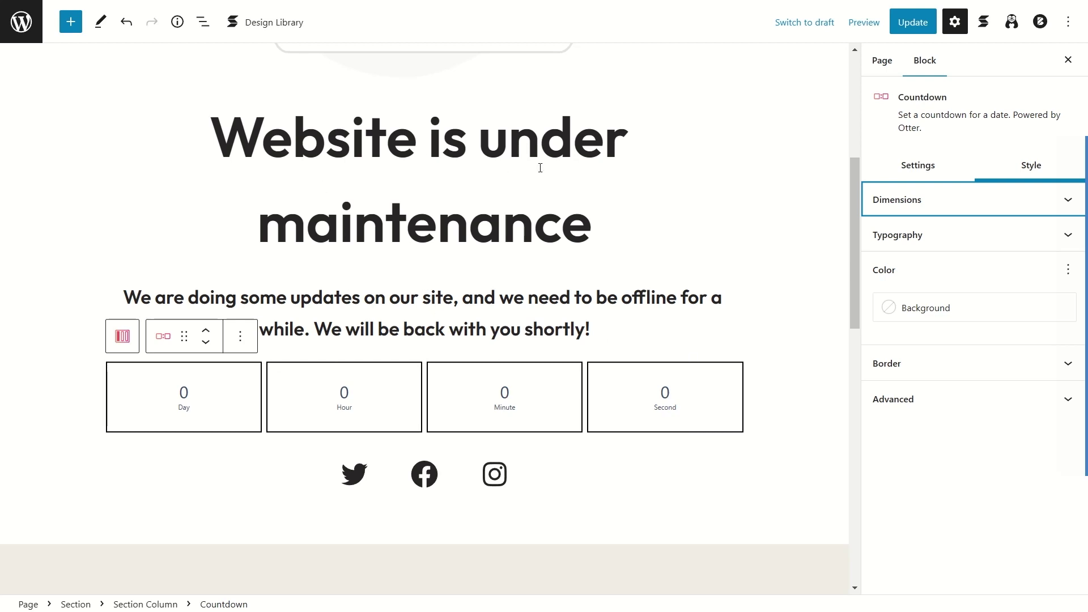
Delete the Countdown block from the page using its options menu.
click(740, 378)
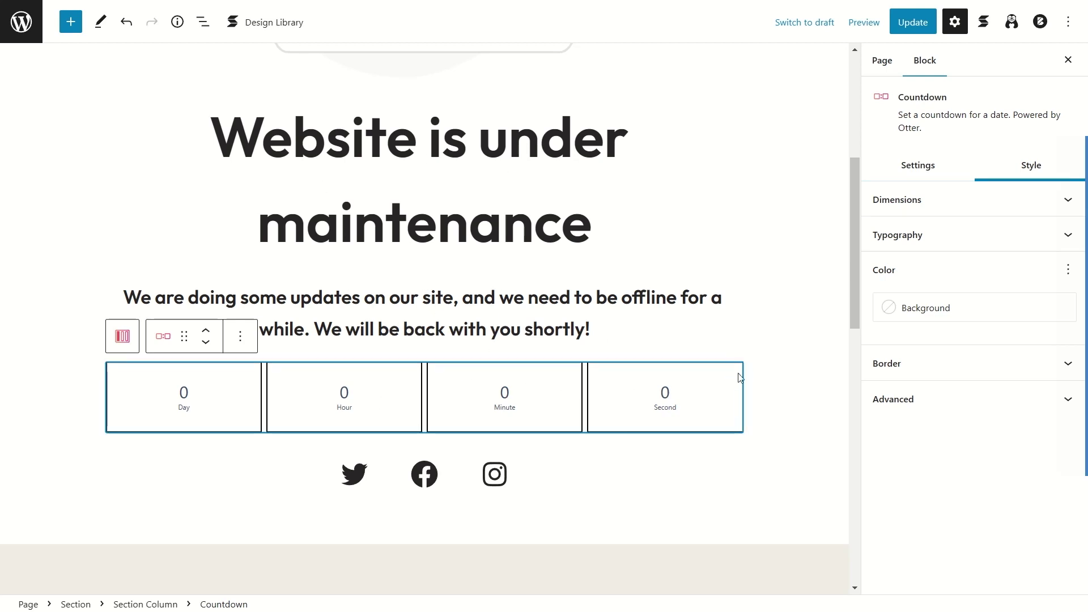
click(240, 336)
scroll(290, 283, down, 2)
click(279, 293)
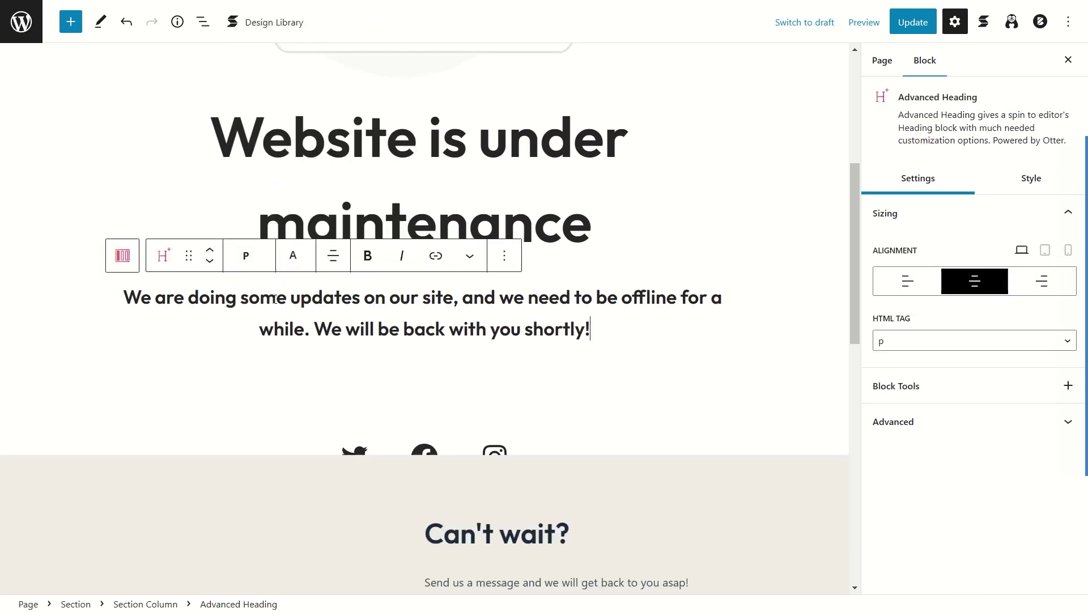
Close the settings sidebar and review the heading, message paragraph and Twitter social icon.
click(1067, 60)
click(387, 154)
click(457, 204)
drag(249, 299, 729, 362)
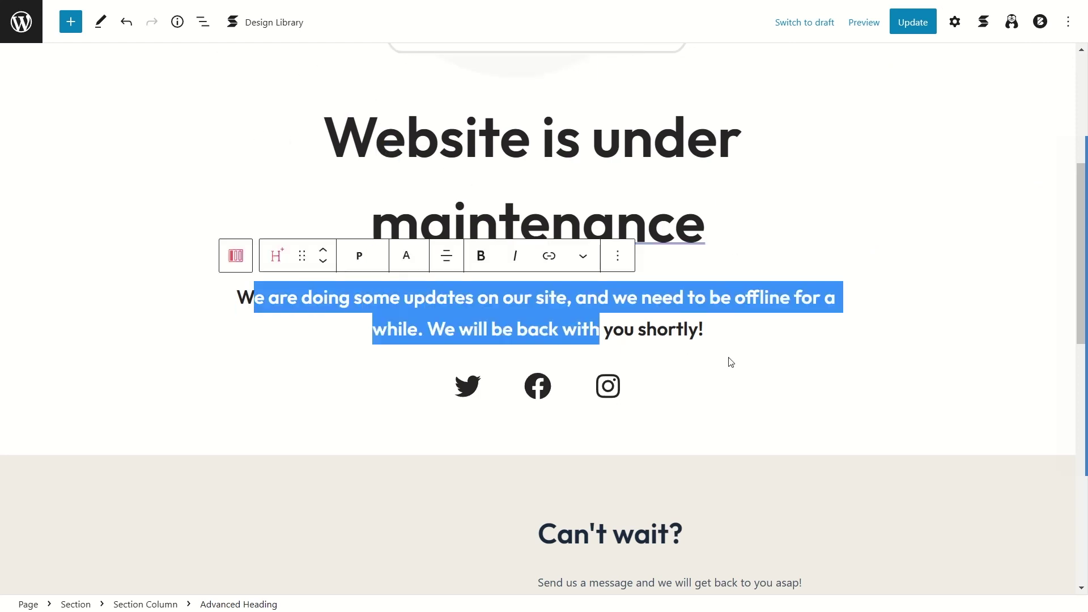
click(559, 400)
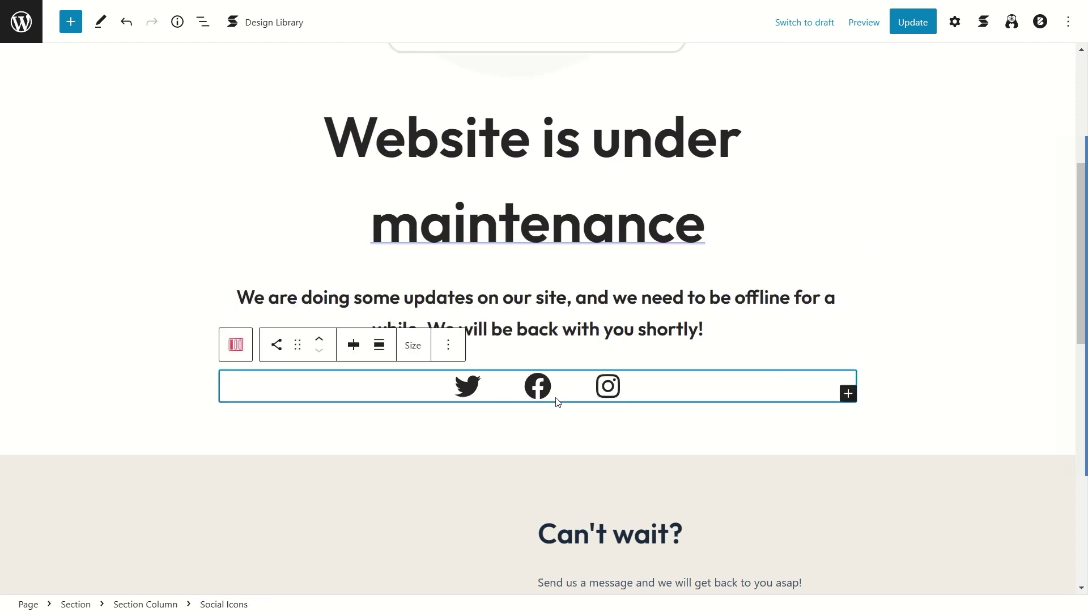
click(468, 391)
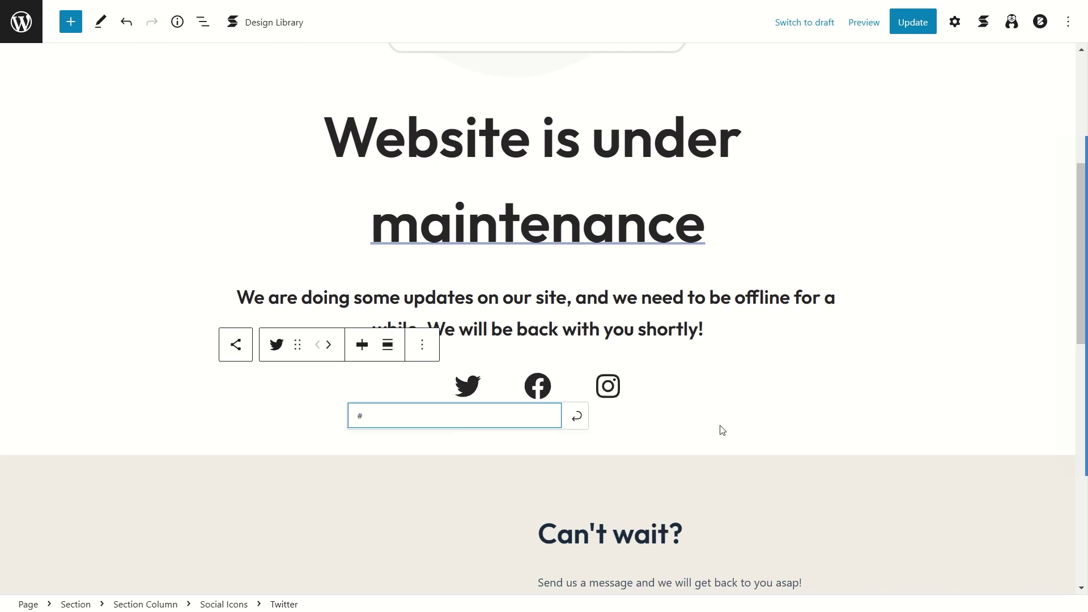
click(768, 427)
Scroll back to the top and Update the maintenance page.
scroll(419, 135, down, 7)
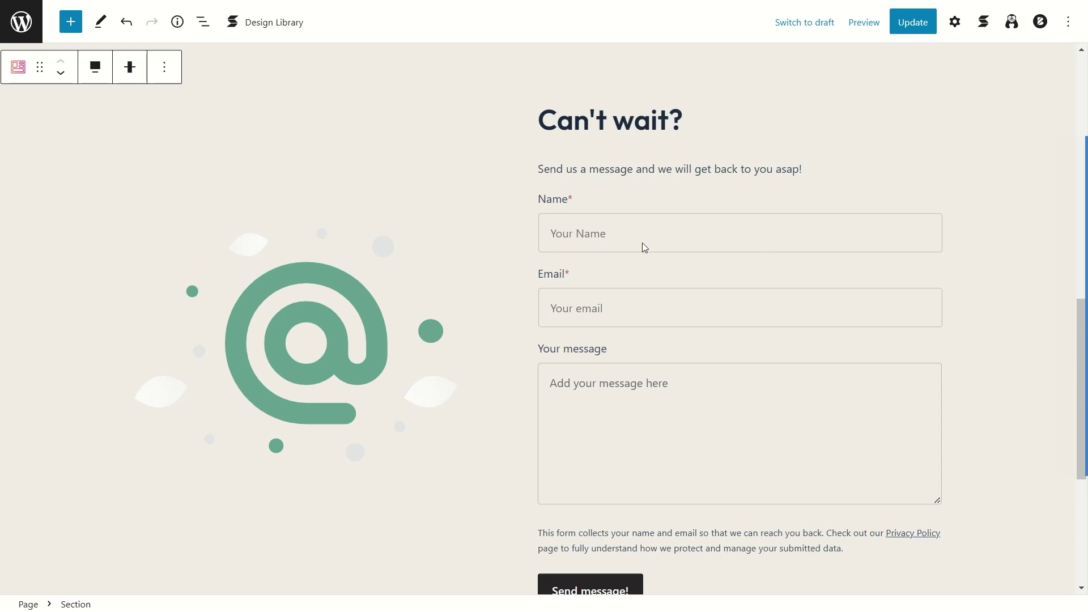
scroll(644, 245, up, 10)
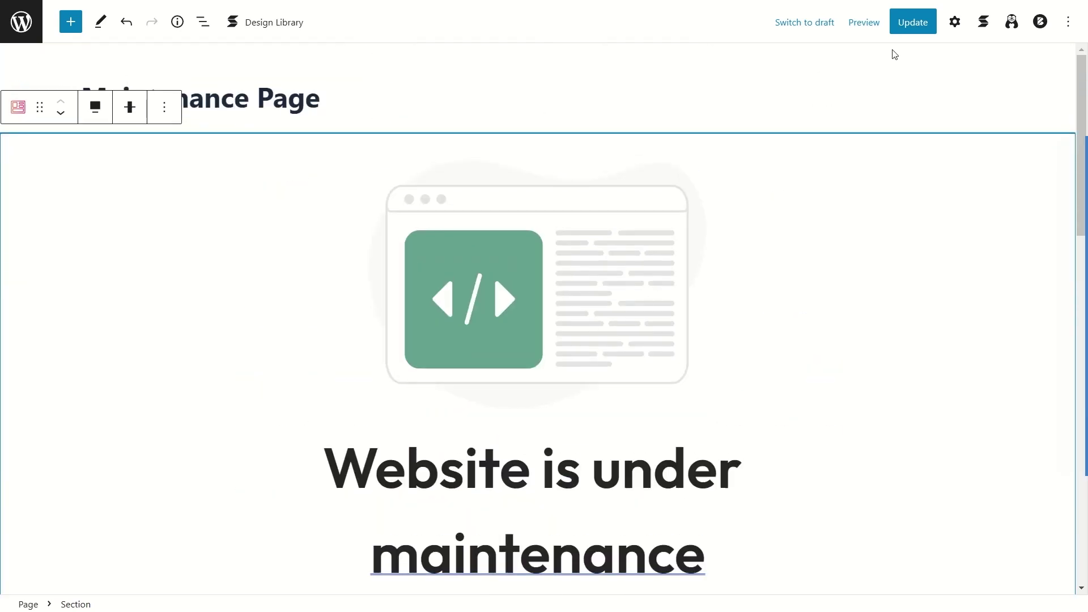
click(909, 33)
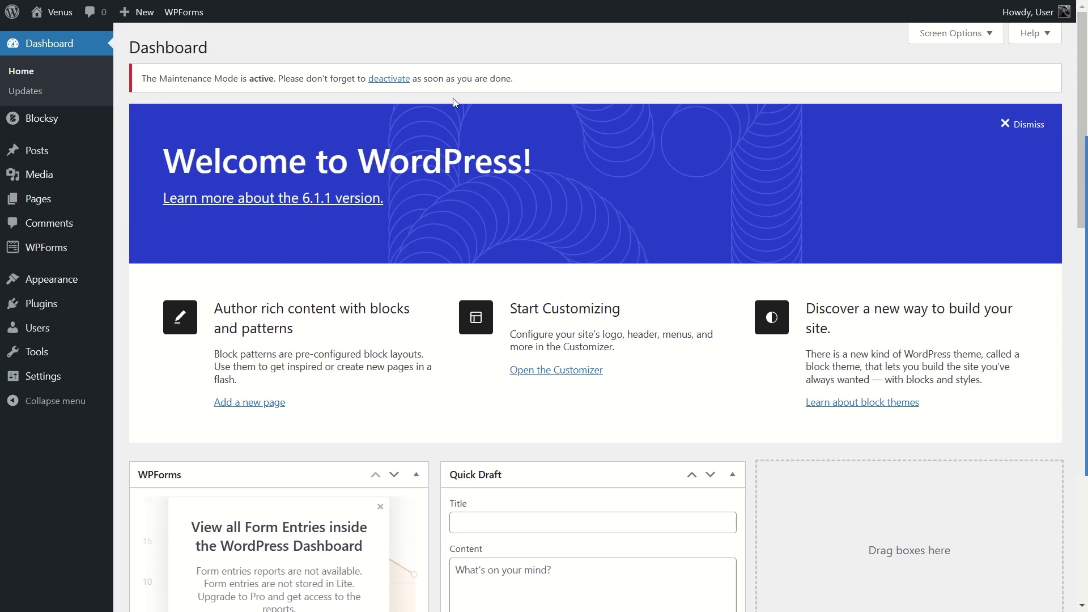
Read the Dashboard notice confirming that Maintenance Mode is active.
drag(142, 78, 514, 80)
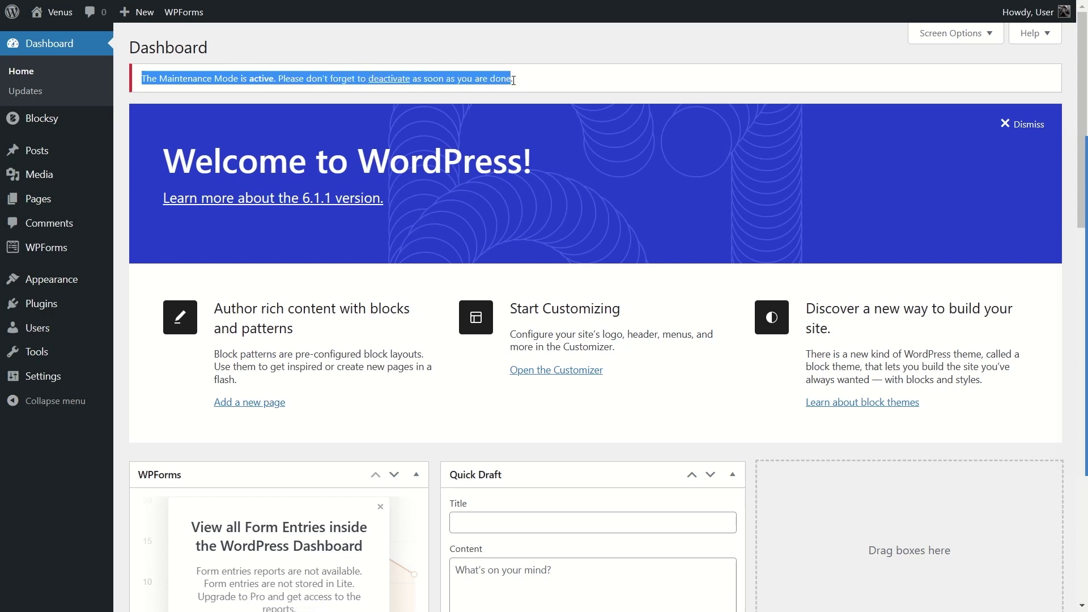
click(514, 80)
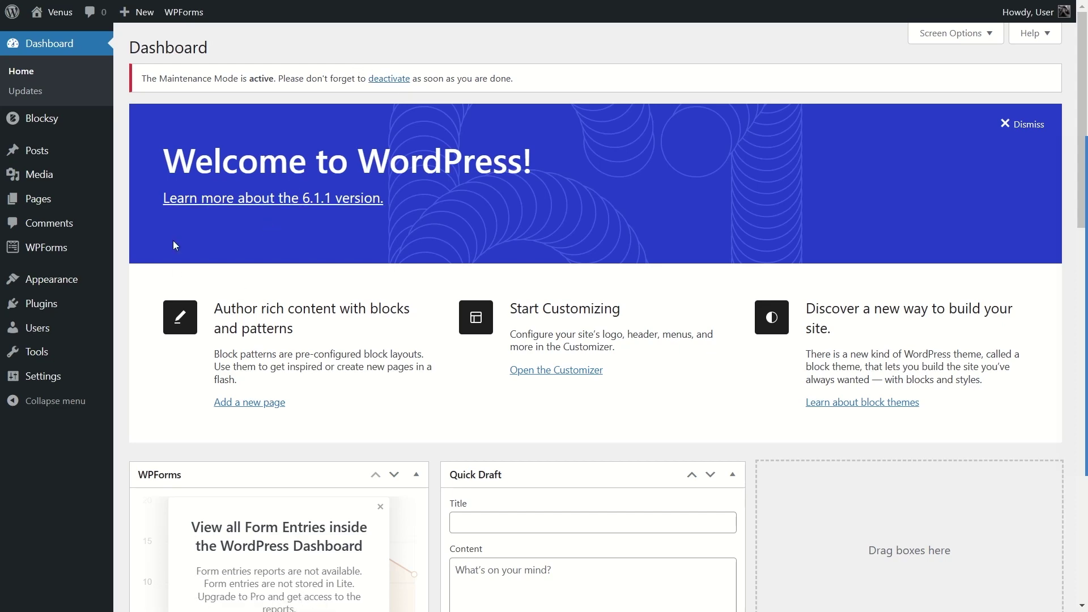
mouse_move(72, 383)
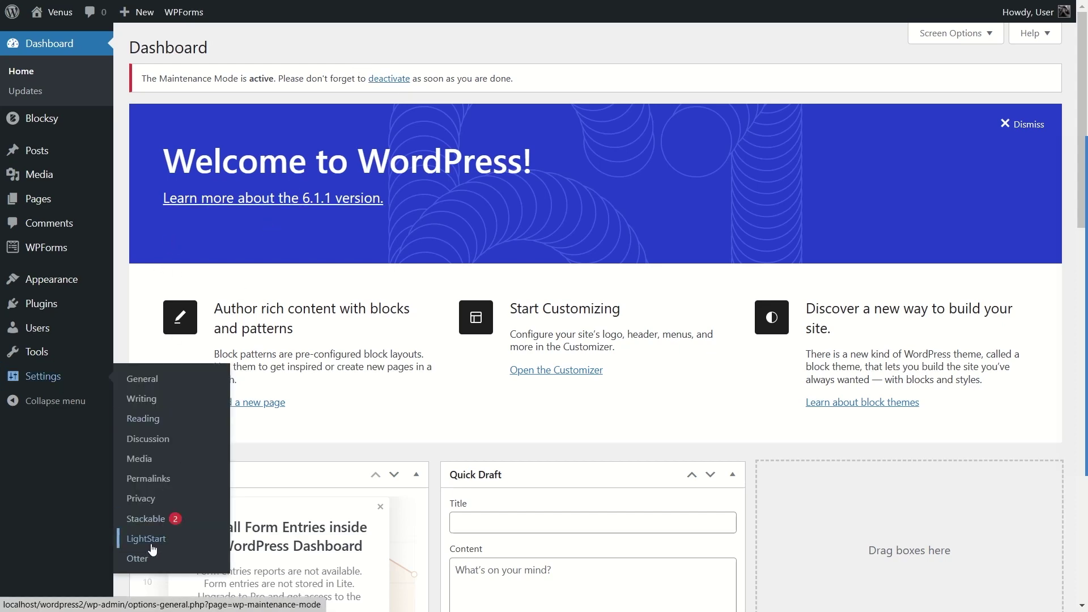
Open Settings > LightStart and leave Bypass for Search Bots set to No.
click(169, 537)
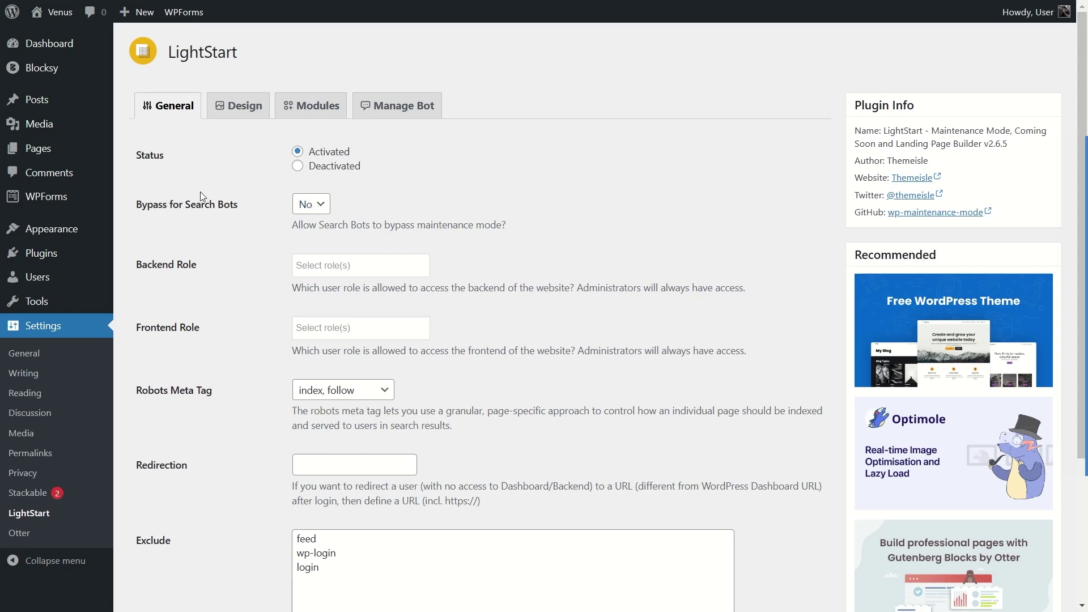
click(326, 208)
click(432, 219)
scroll(256, 208, down, 2)
scroll(247, 241, up, 2)
Add Editor and Author as allowed Backend Roles.
click(330, 270)
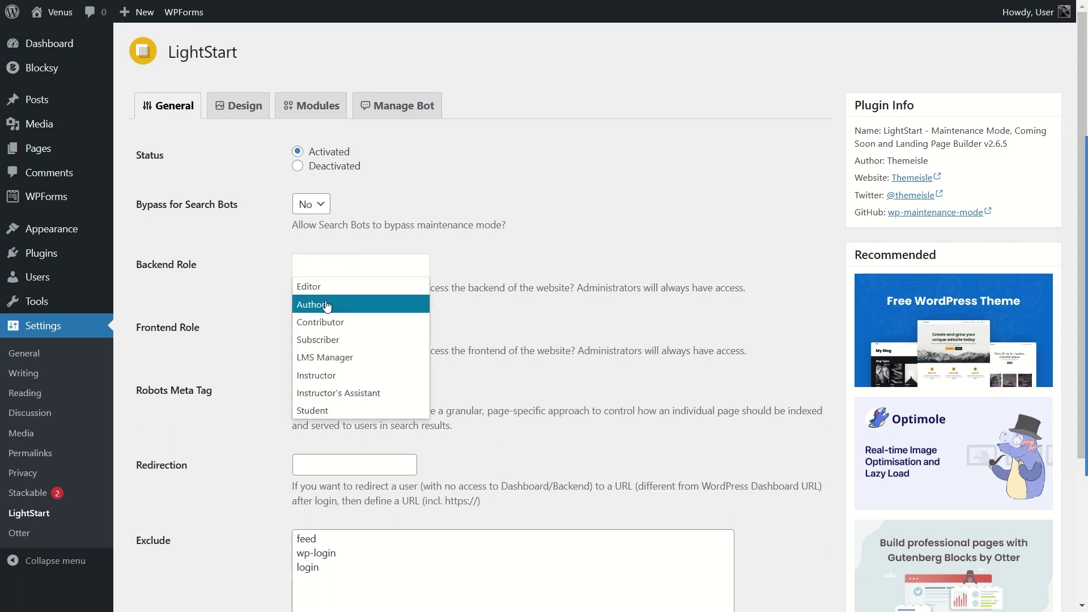
click(336, 282)
click(374, 266)
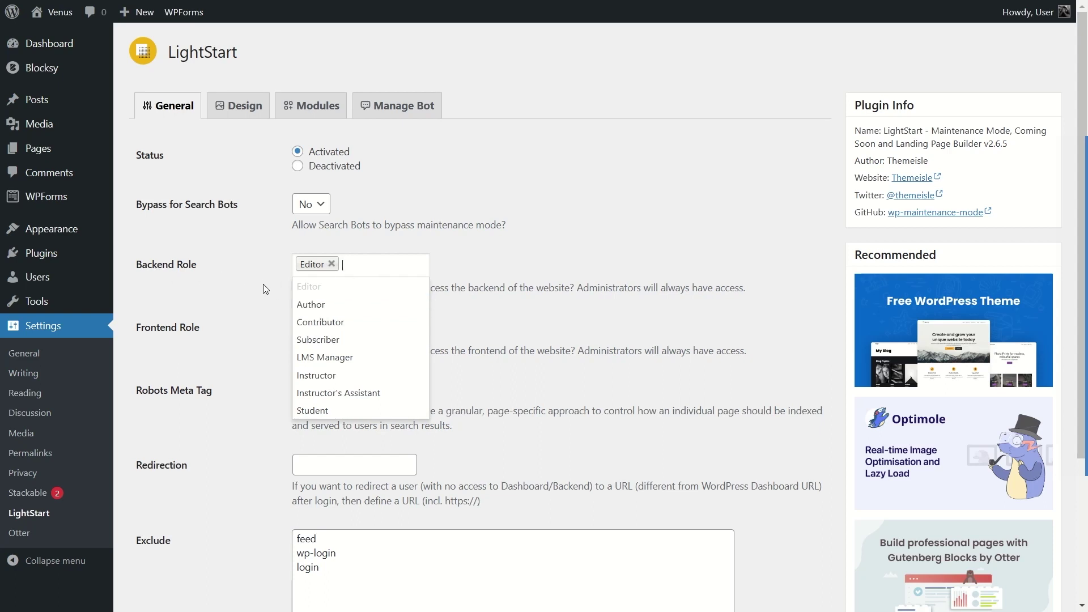
click(344, 308)
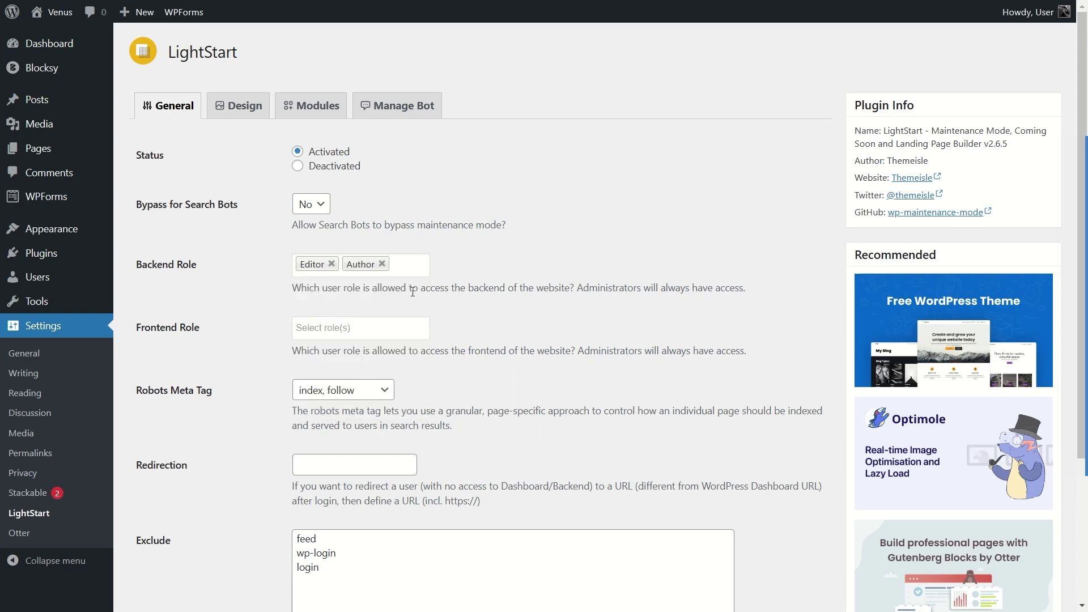
drag(579, 288, 746, 287)
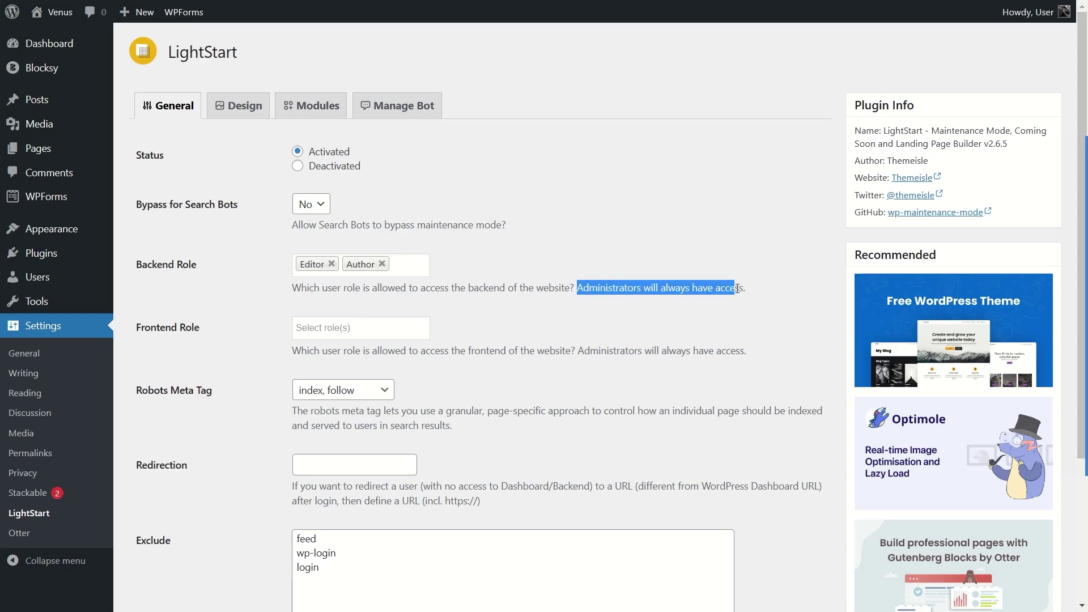
click(559, 261)
click(406, 260)
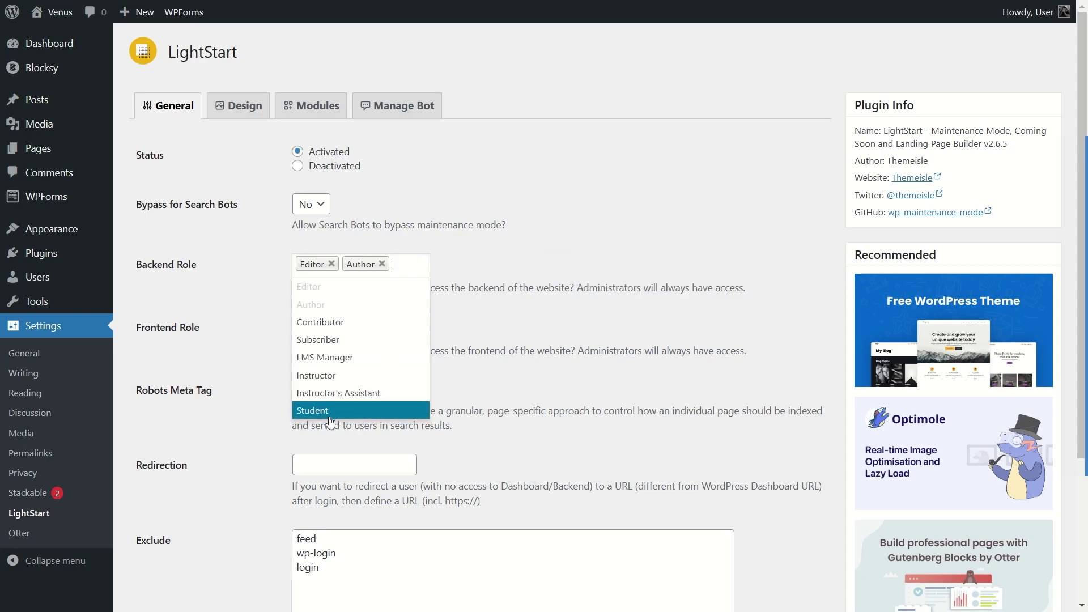
scroll(216, 243, down, 2)
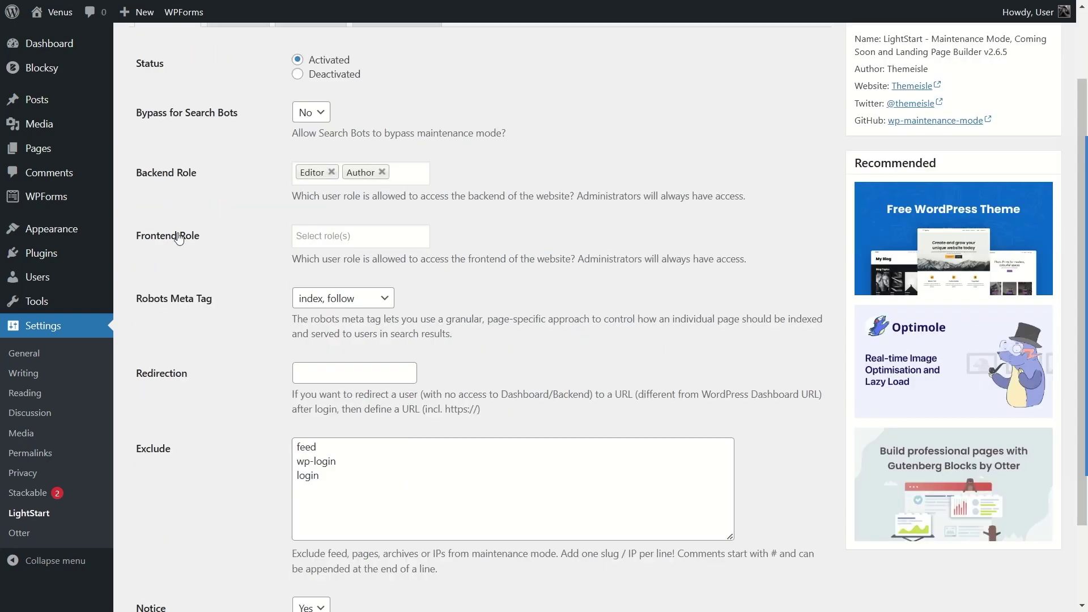
Add Author and Contributor as allowed Frontend Roles.
click(359, 238)
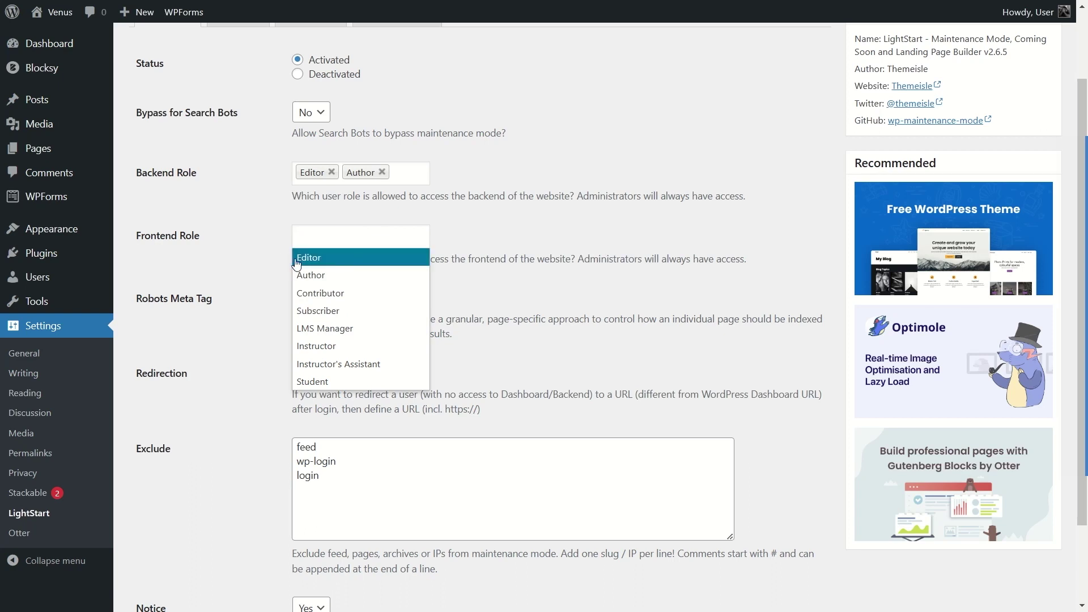
click(329, 280)
click(362, 237)
click(357, 292)
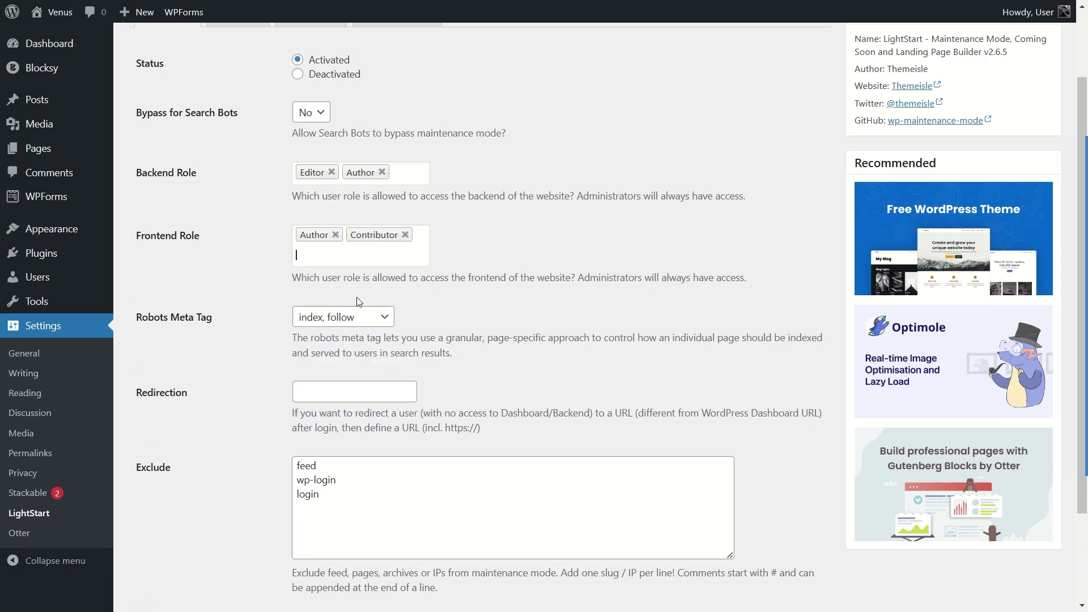
drag(579, 279, 750, 283)
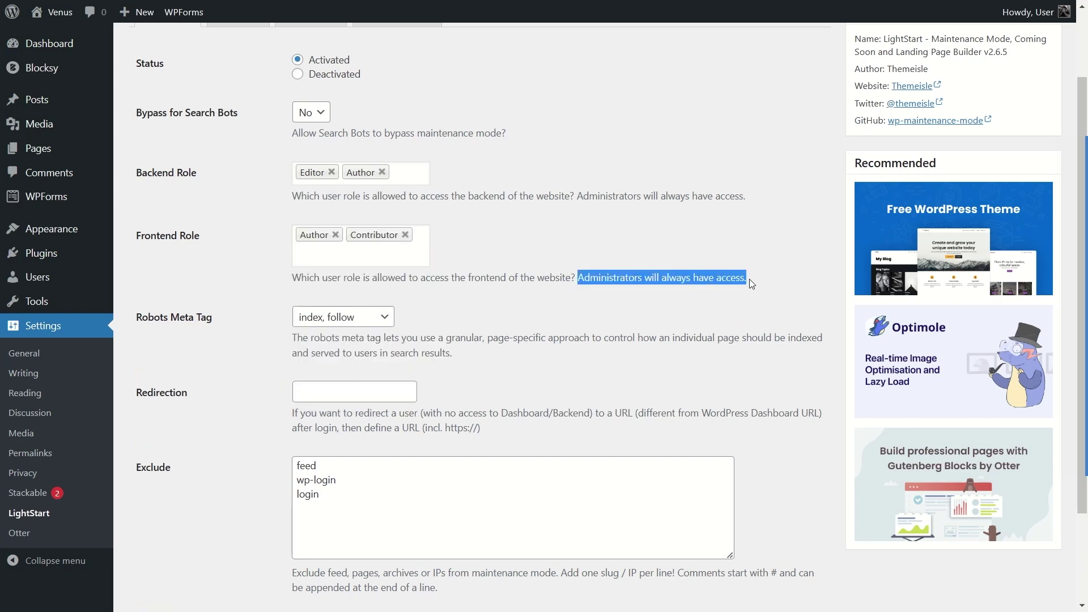
click(650, 296)
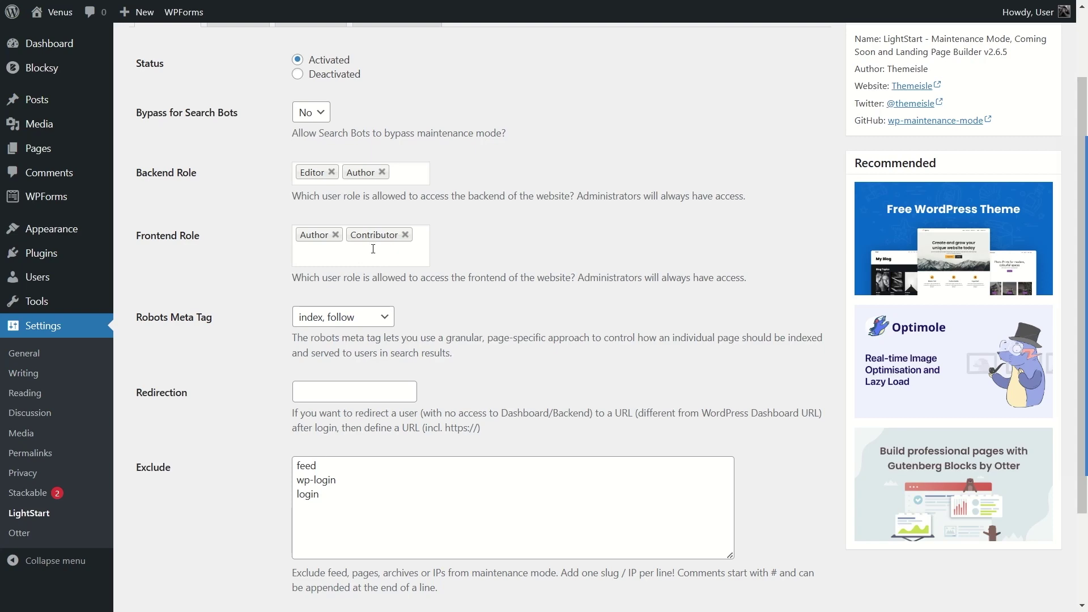
scroll(408, 176, down, 1)
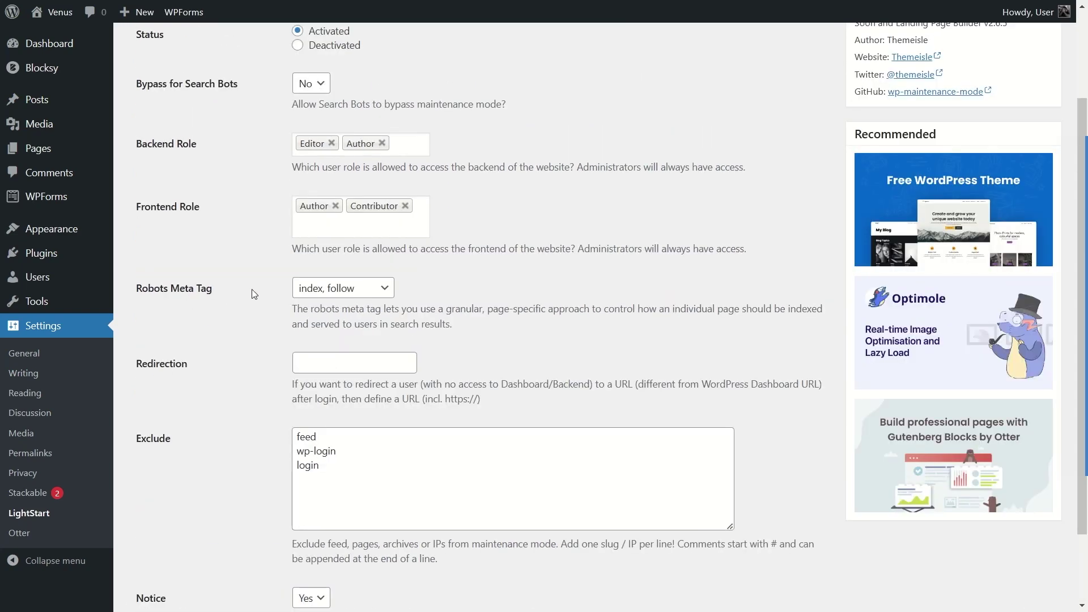
Keep Robots Meta Tag at 'index, follow' and leave the Redirection URL empty.
click(322, 289)
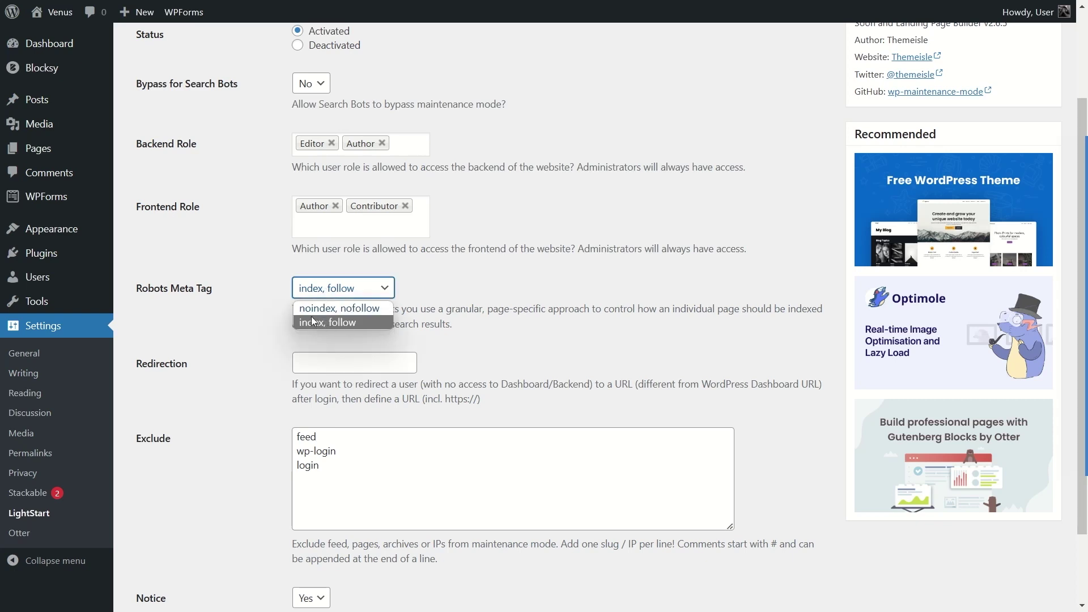
click(354, 323)
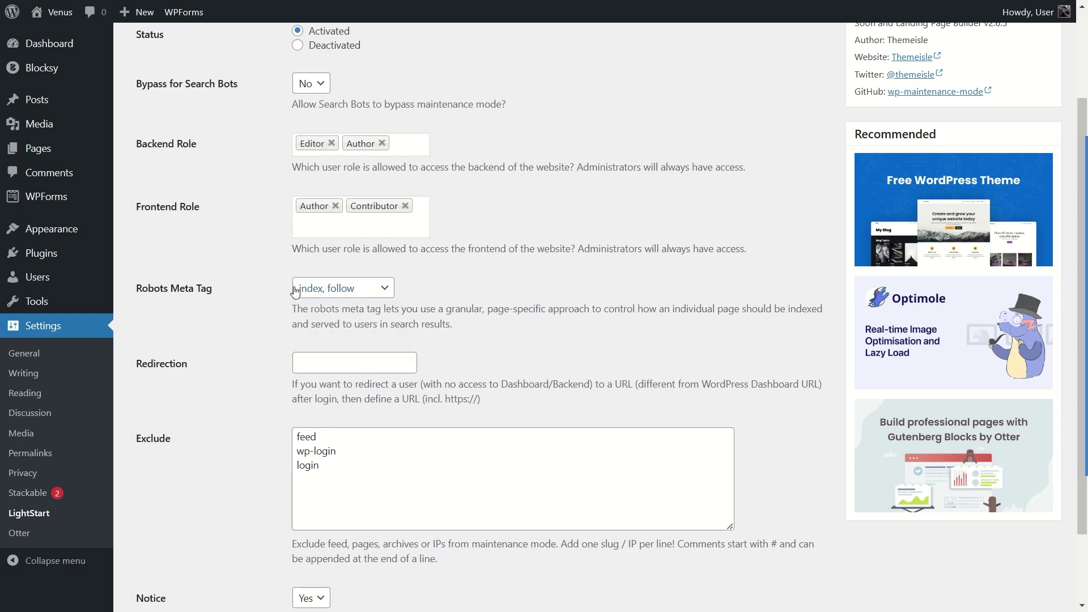
click(318, 288)
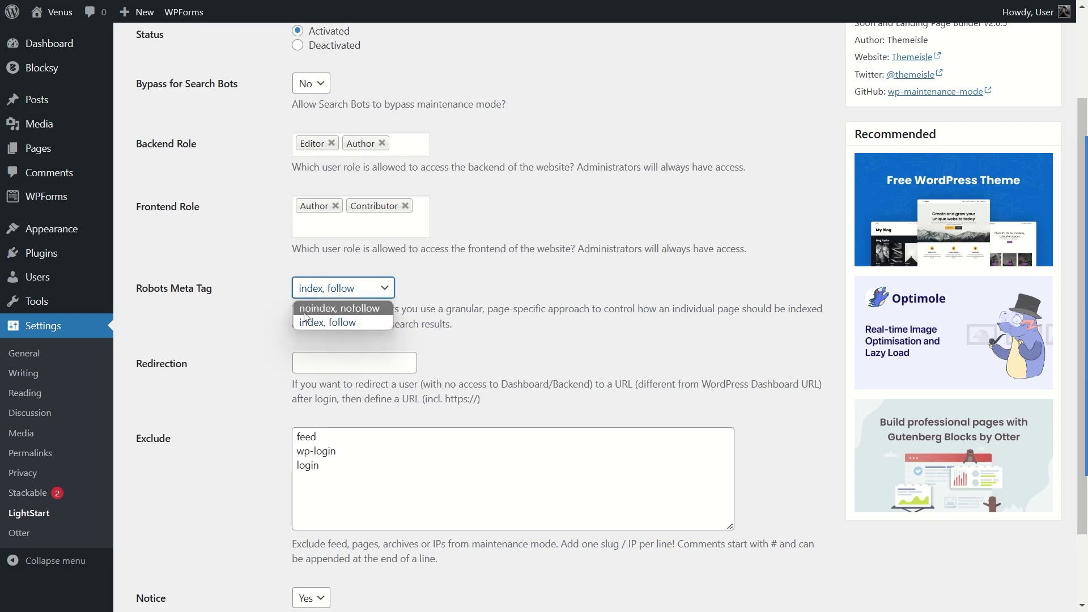
click(354, 323)
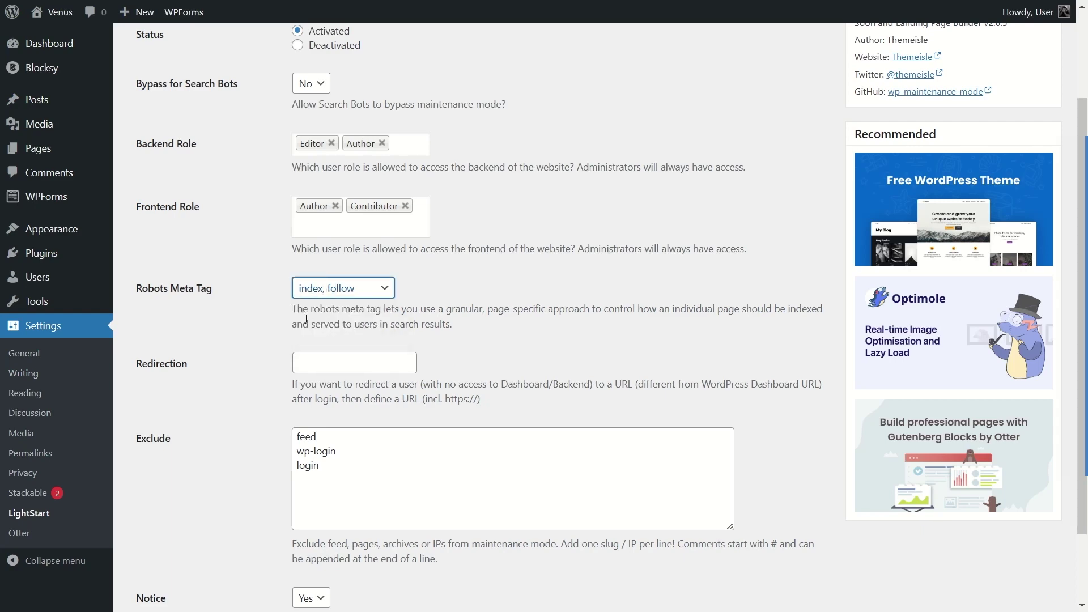
scroll(374, 310, down, 2)
scroll(374, 310, up, 2)
scroll(377, 309, down, 2)
click(349, 273)
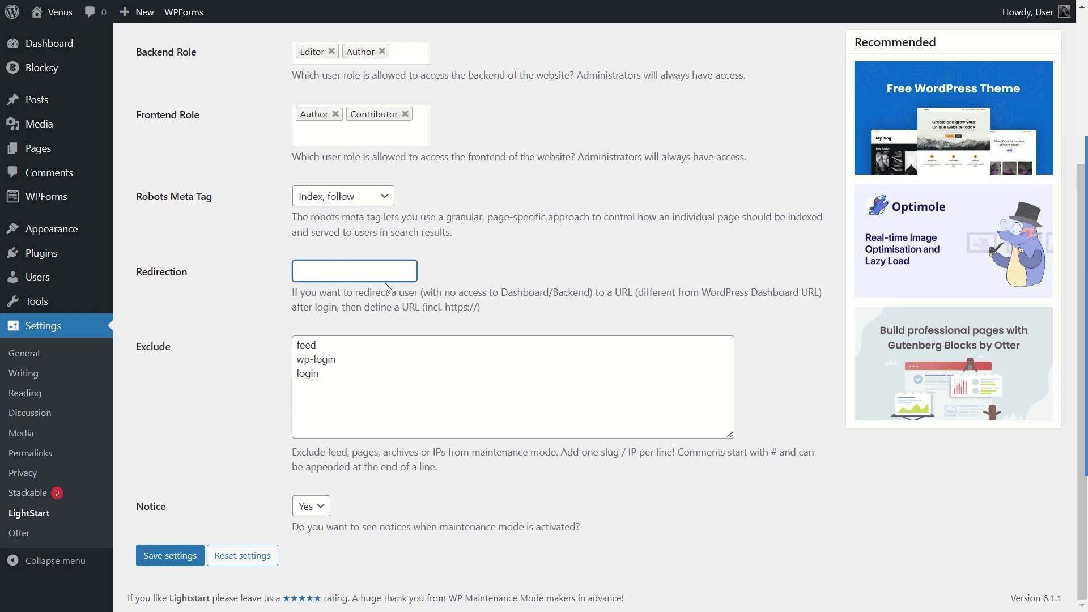
click(445, 335)
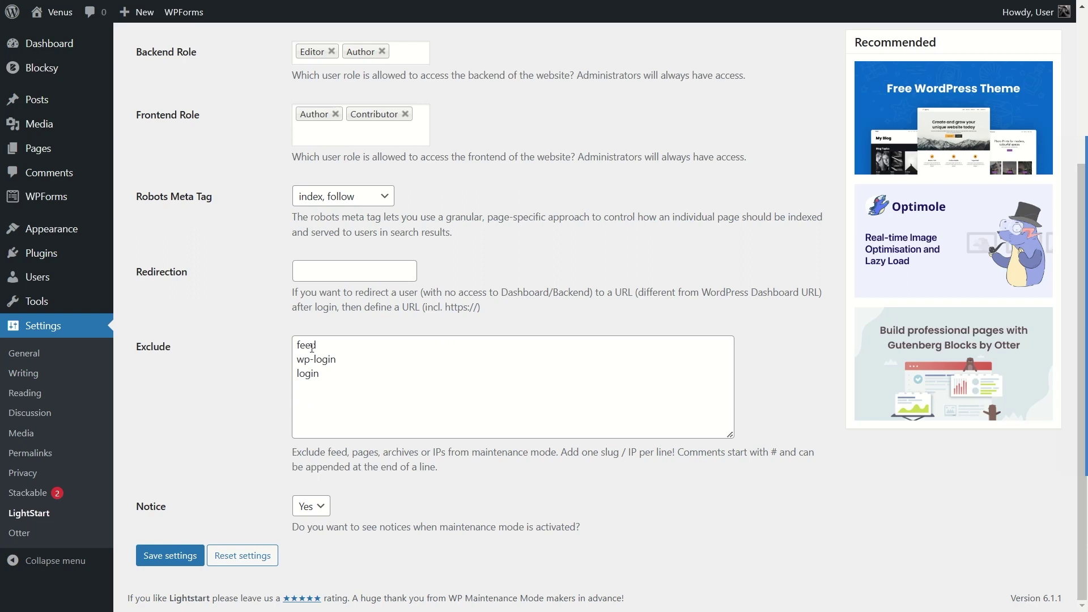
Check the Notice option stays Yes and save the LightStart general settings.
click(311, 506)
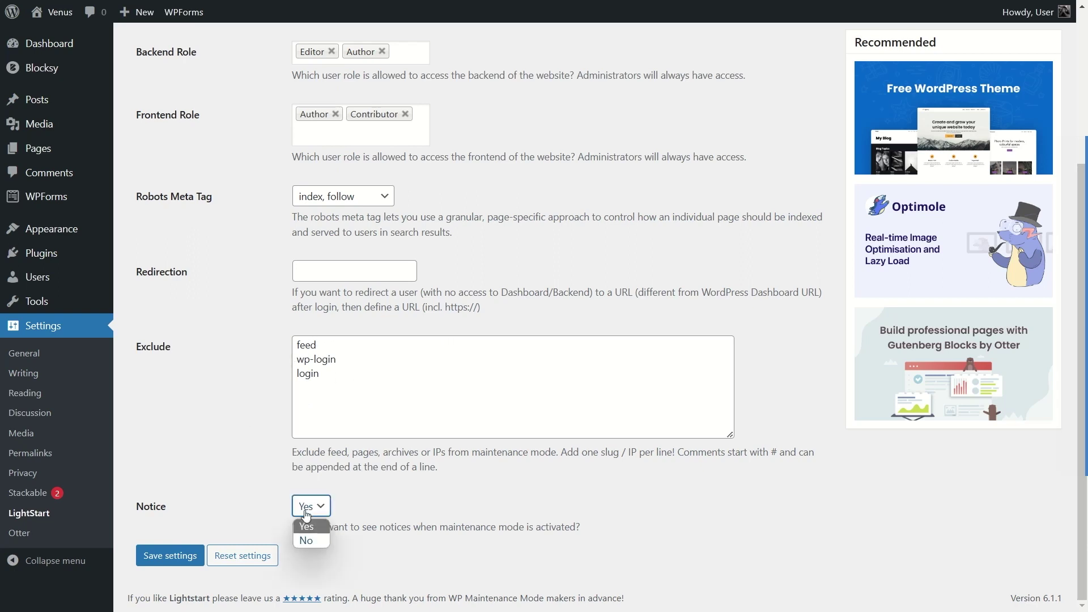
scroll(266, 496, up, 4)
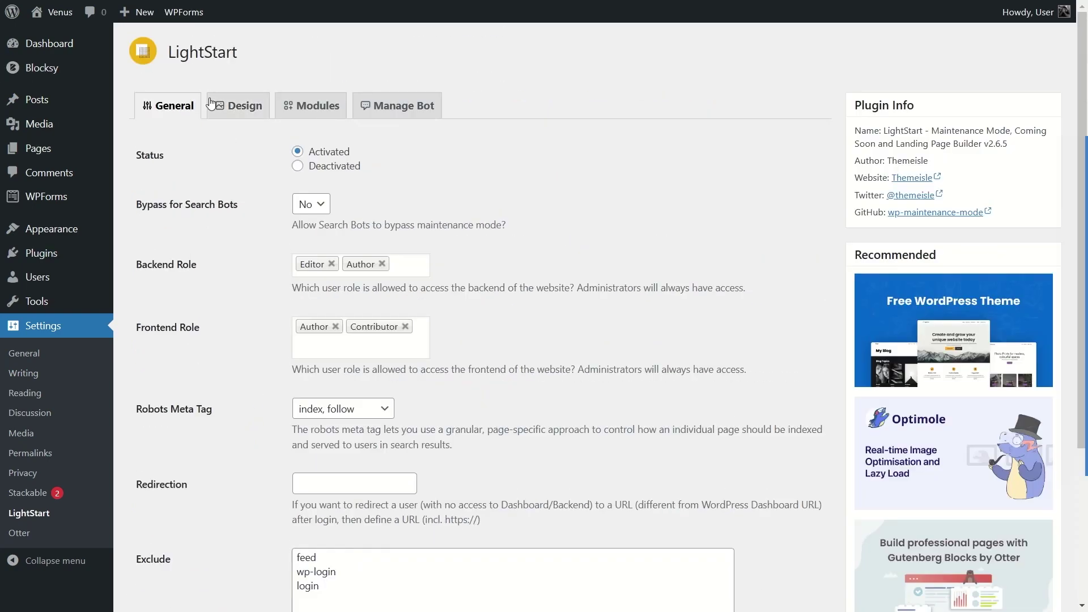
scroll(412, 417, down, 4)
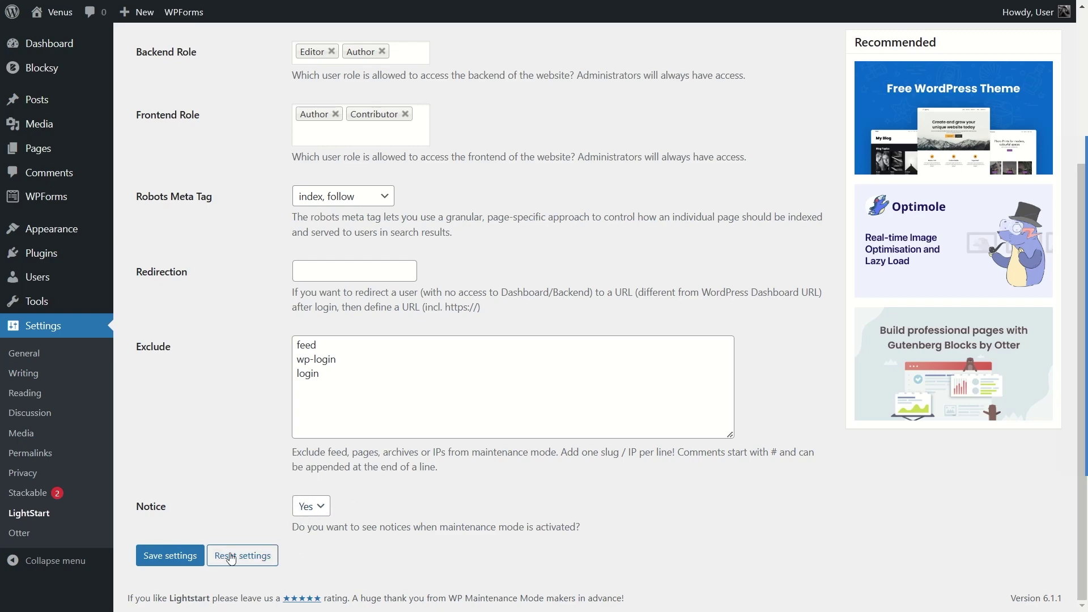
click(172, 556)
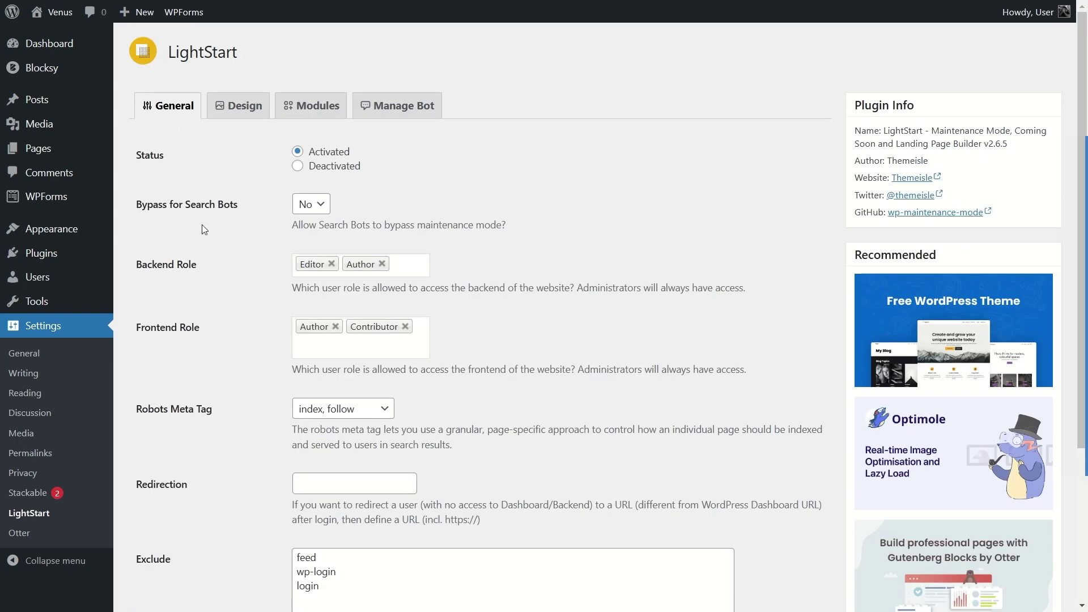
Open LightStart's Design tab, browse its templates, and keep Maintenance Page as the selected page.
click(261, 105)
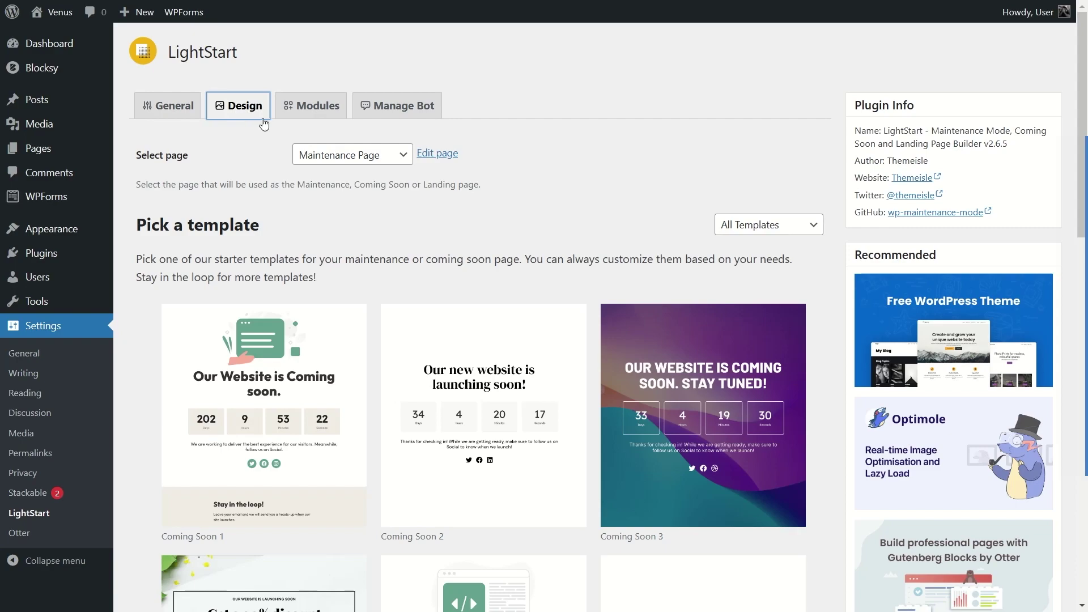
scroll(477, 284, down, 10)
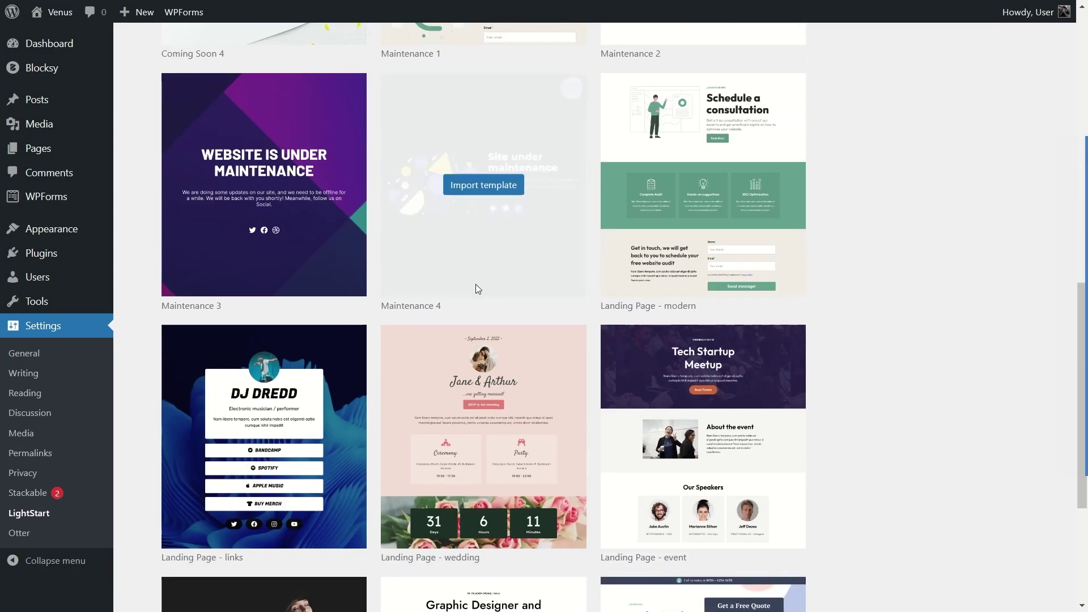
scroll(476, 287, up, 7)
scroll(477, 292, up, 2)
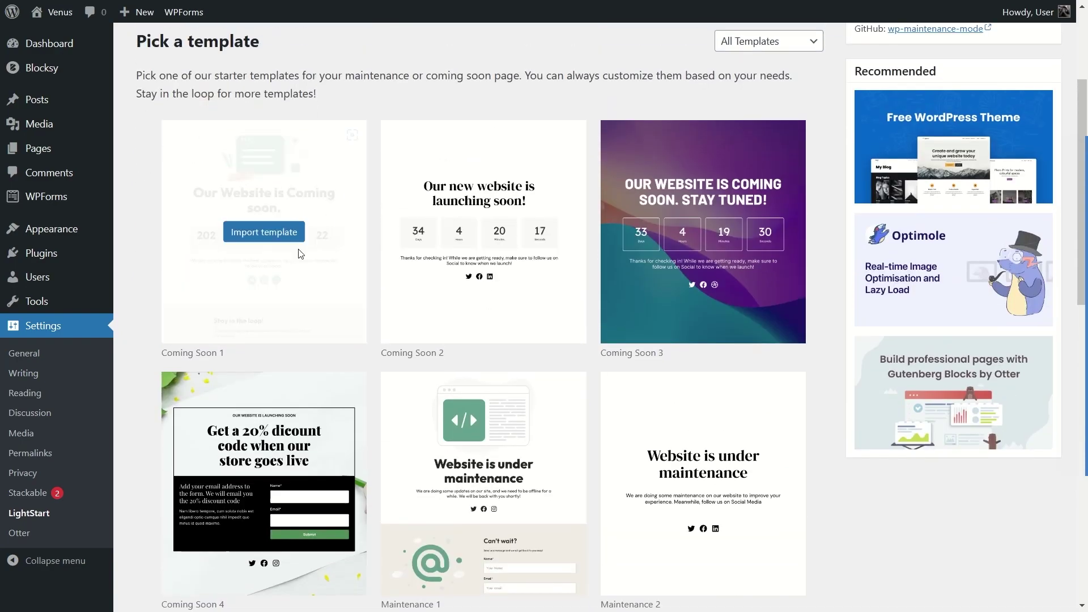
mouse_move(528, 150)
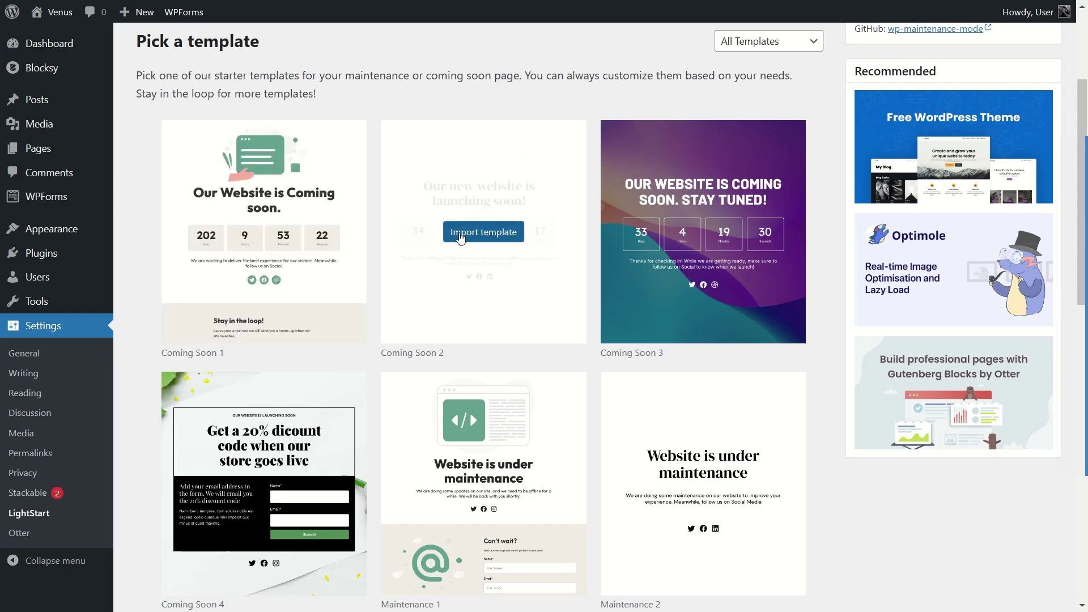
scroll(420, 249, up, 3)
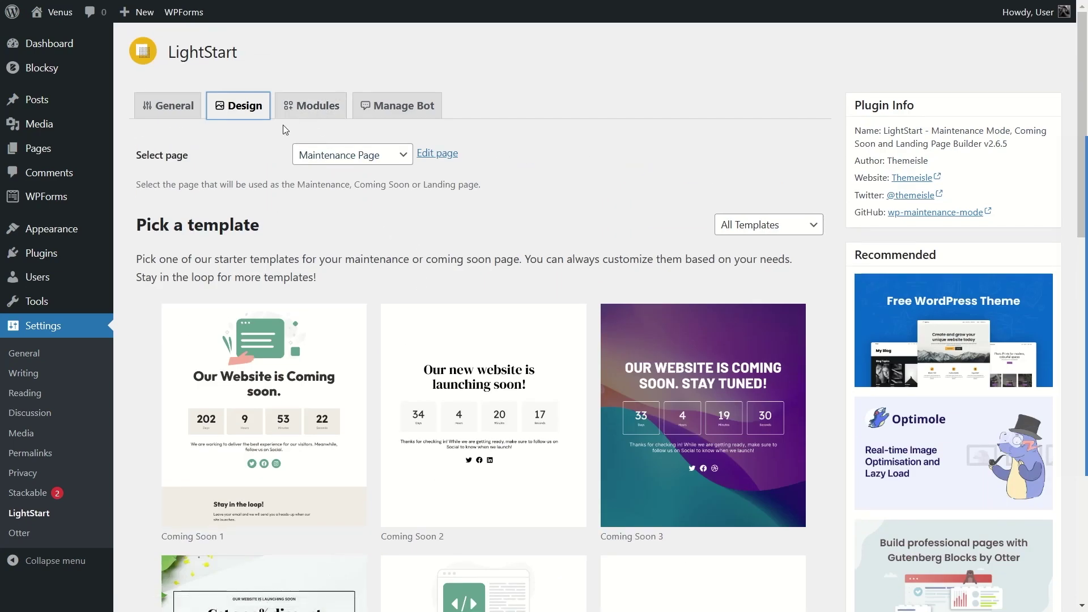
click(404, 157)
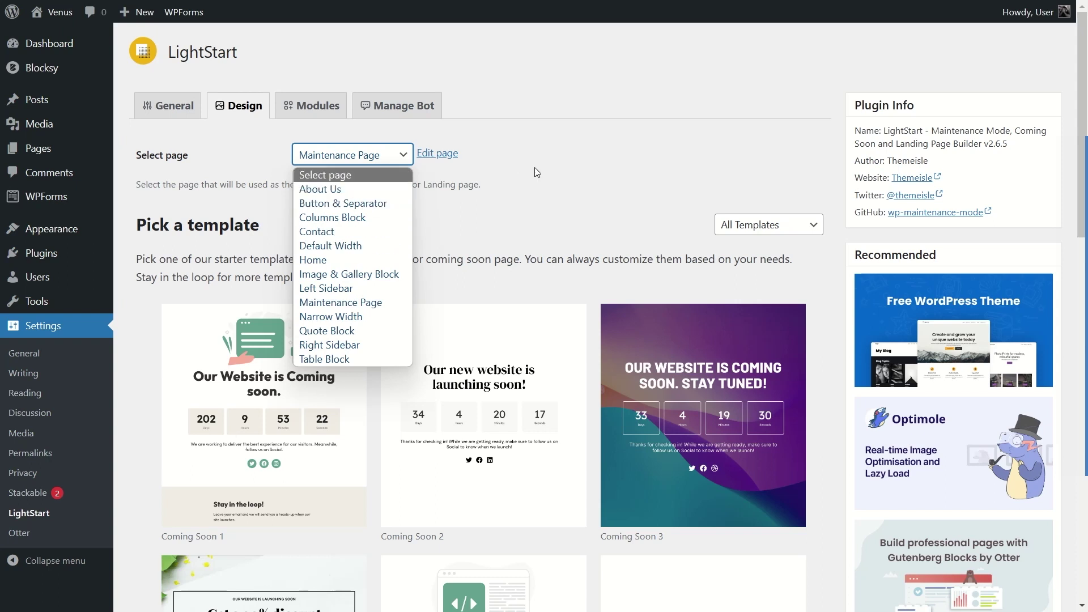
click(482, 185)
Review LightStart's Subscribe and Google Analytics modules, then switch to the Manage Bot settings.
click(300, 108)
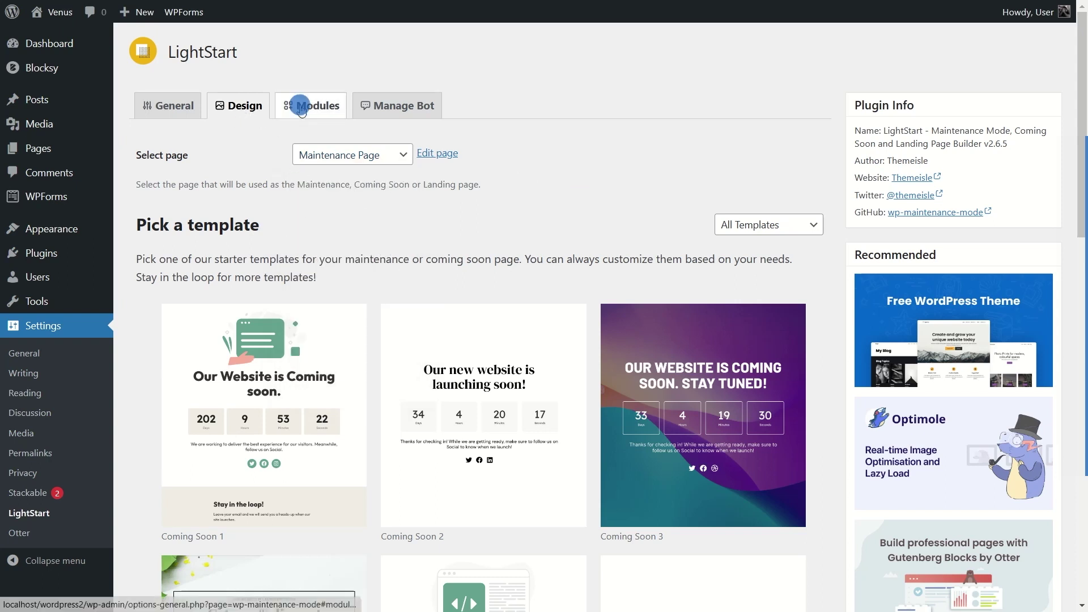
drag(292, 179, 416, 186)
click(420, 230)
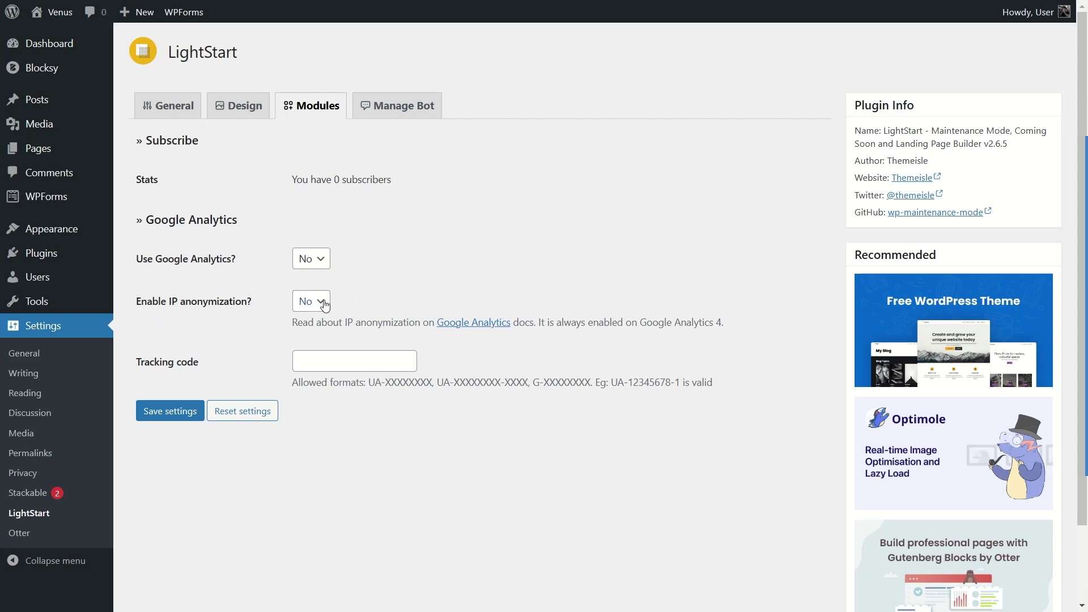
scroll(329, 300, down, 2)
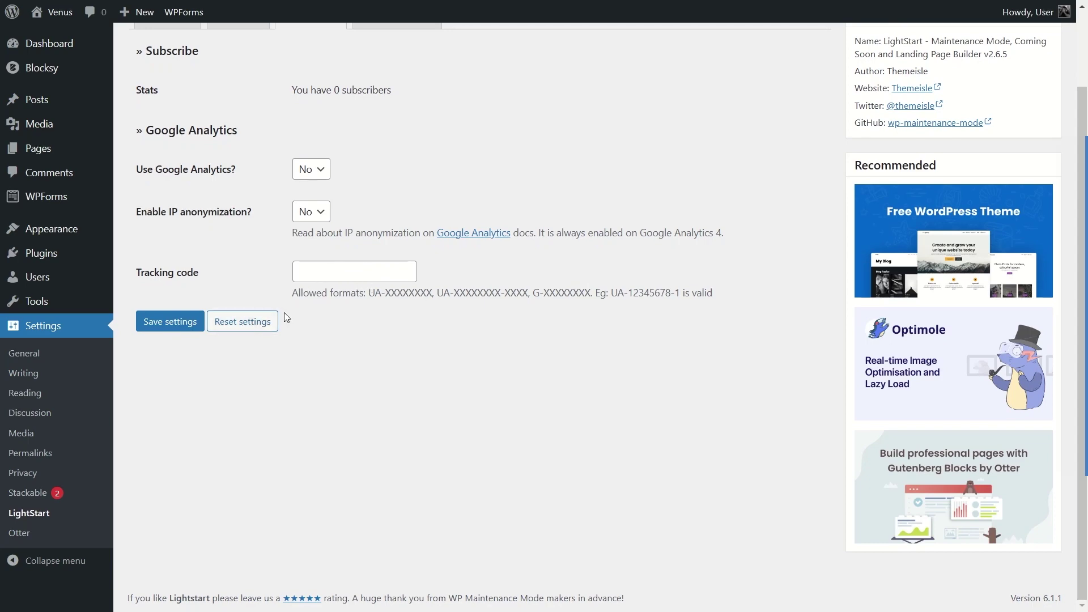
scroll(284, 318, up, 2)
click(393, 108)
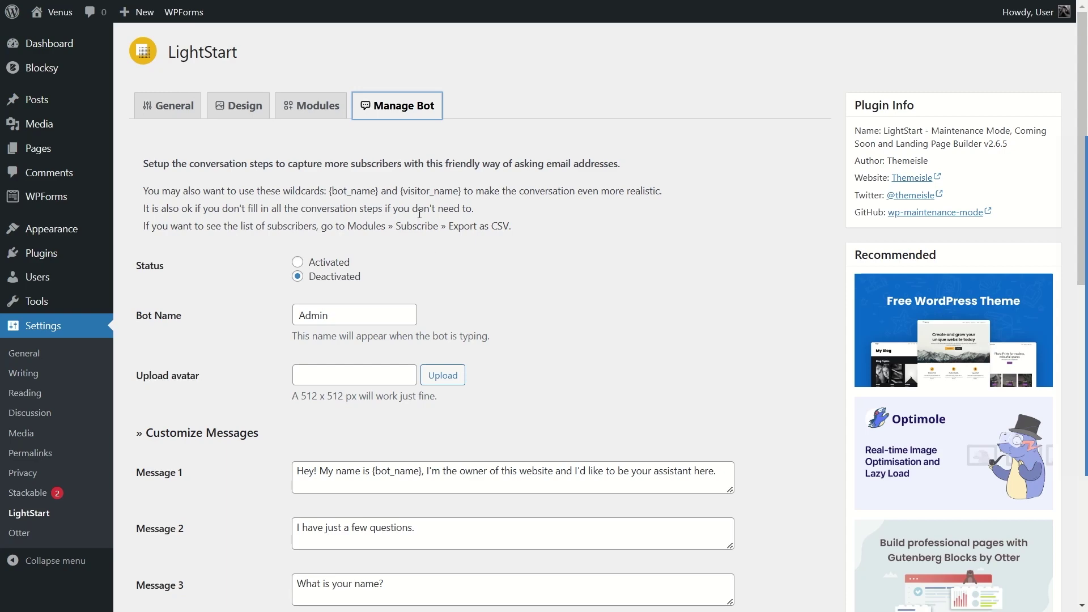
Review the Manage Bot conversation messages, including the {bot_name} greeting in Message 1.
scroll(401, 220, down, 5)
scroll(423, 371, up, 5)
scroll(321, 371, down, 3)
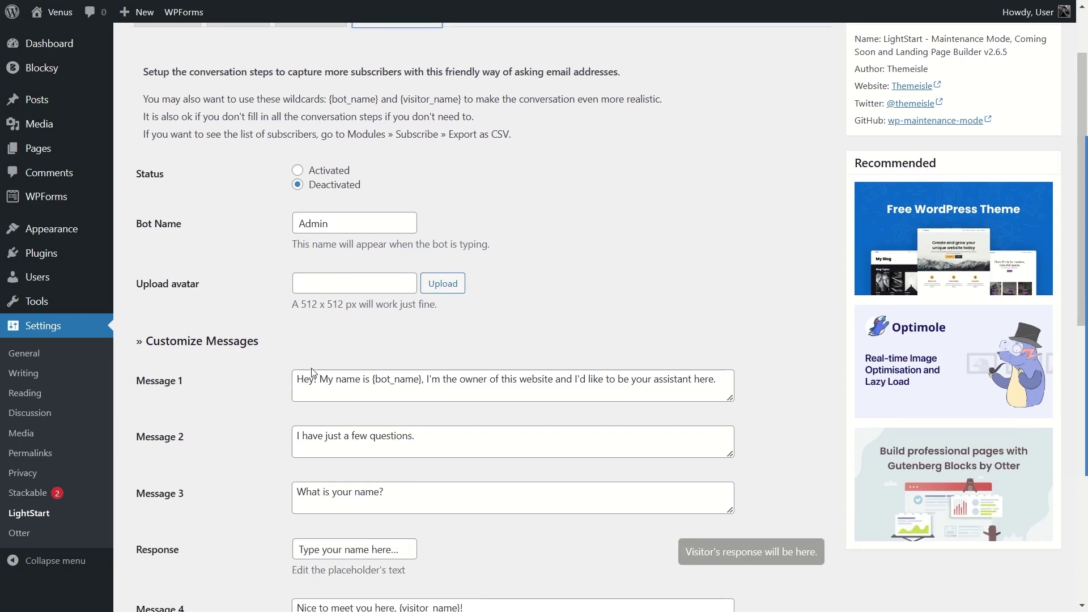
scroll(309, 316, down, 2)
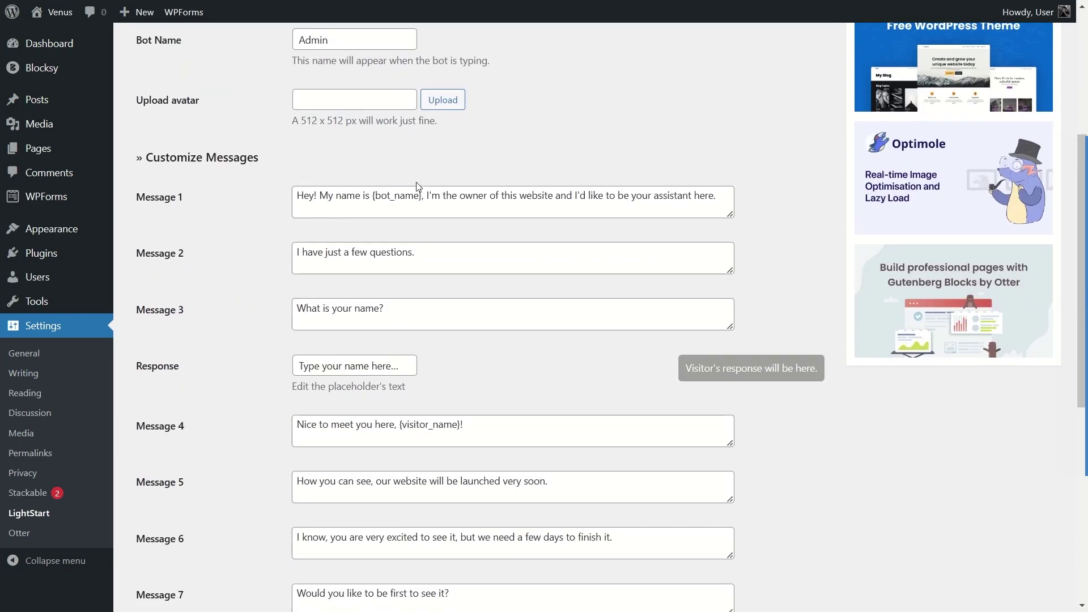
drag(296, 198, 374, 197)
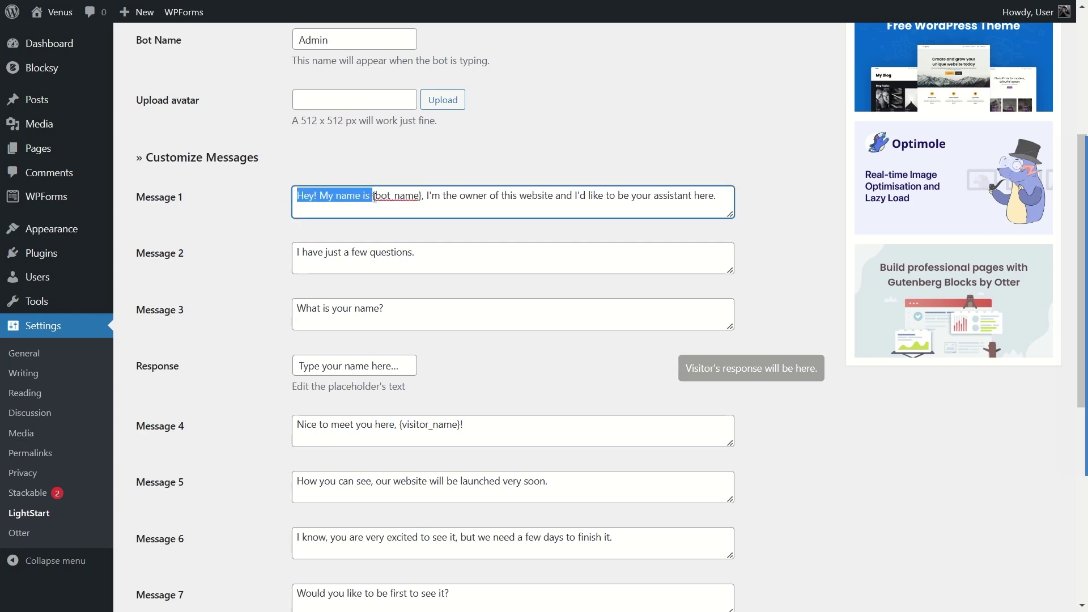
right_click(373, 200)
key(Escape)
scroll(301, 210, up, 3)
scroll(335, 225, down, 3)
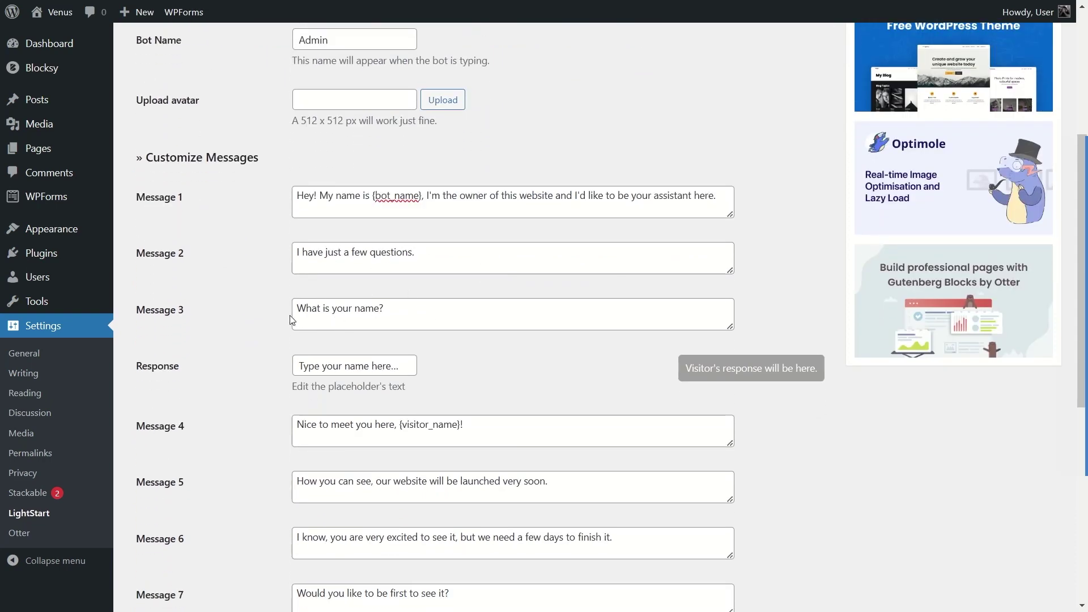
scroll(288, 322, down, 2)
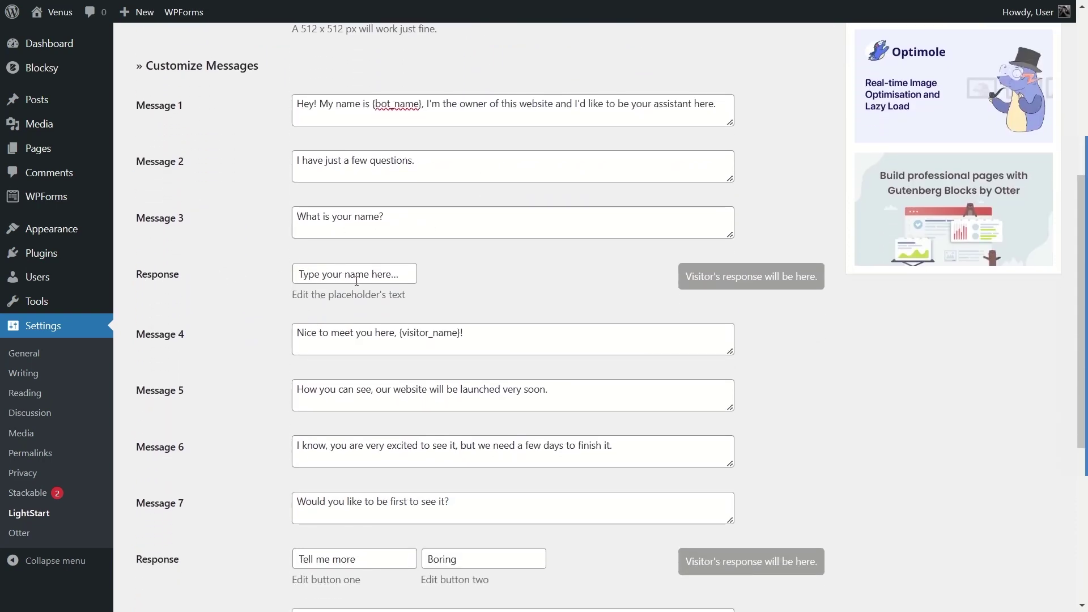
scroll(280, 337, down, 6)
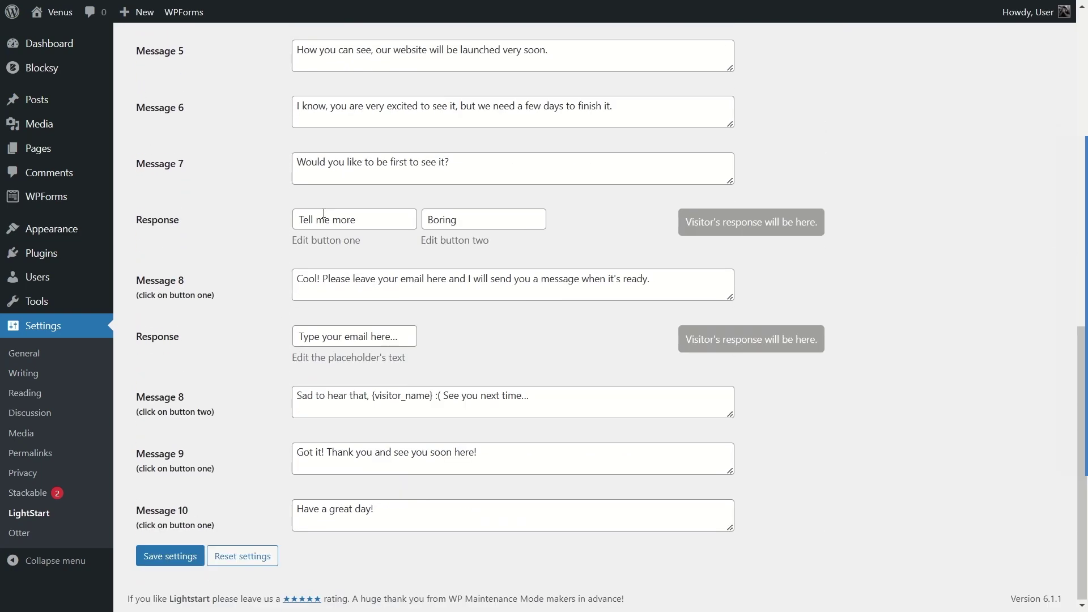
scroll(289, 322, up, 12)
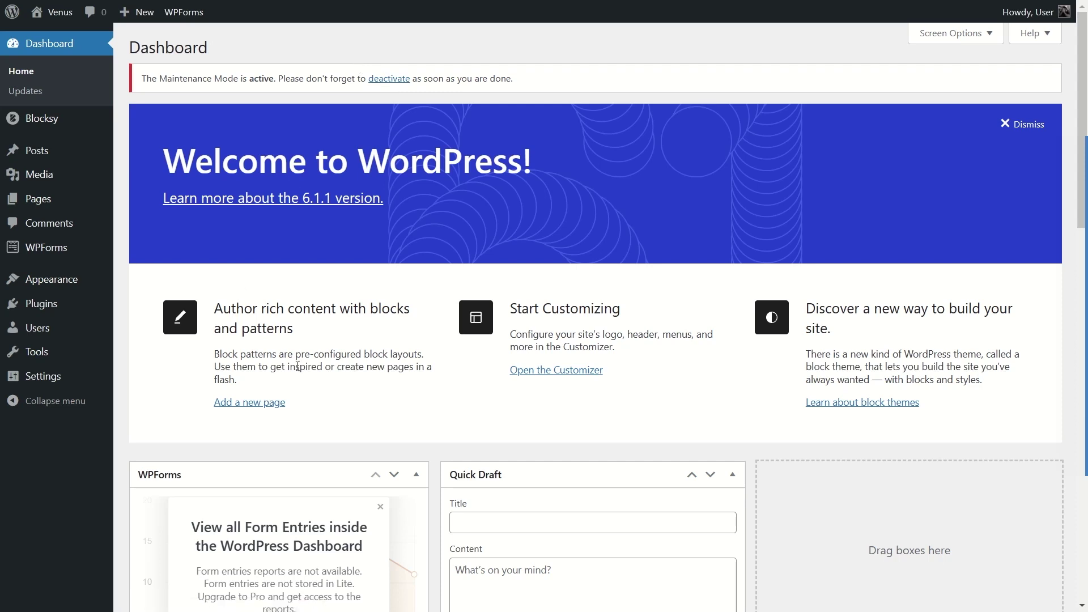
Log out of the WordPress admin from the Howdy account menu.
mouse_move(63, 378)
mouse_move(1023, 13)
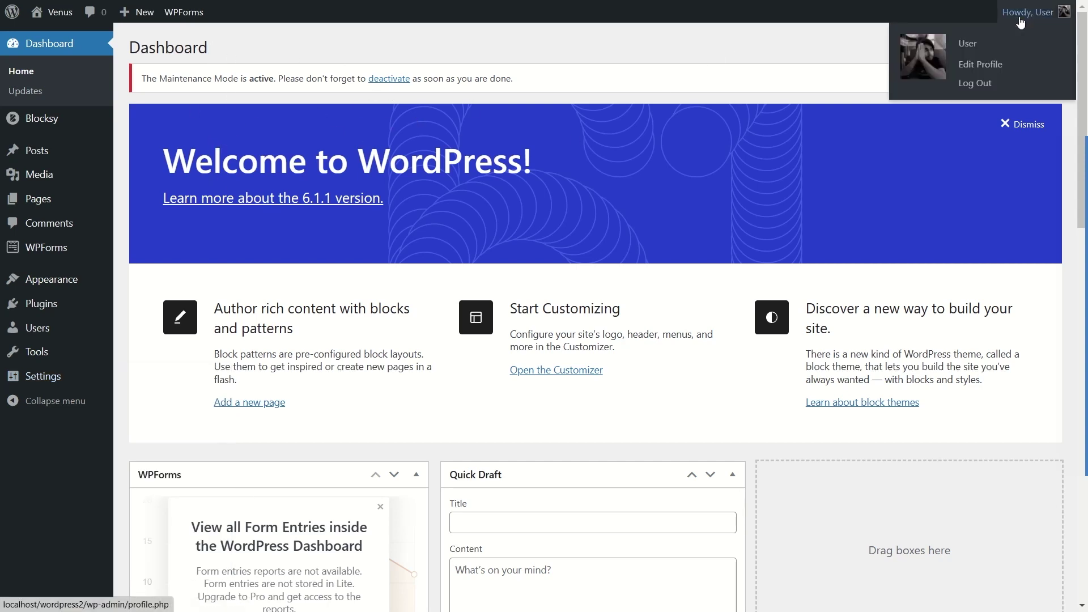
click(974, 85)
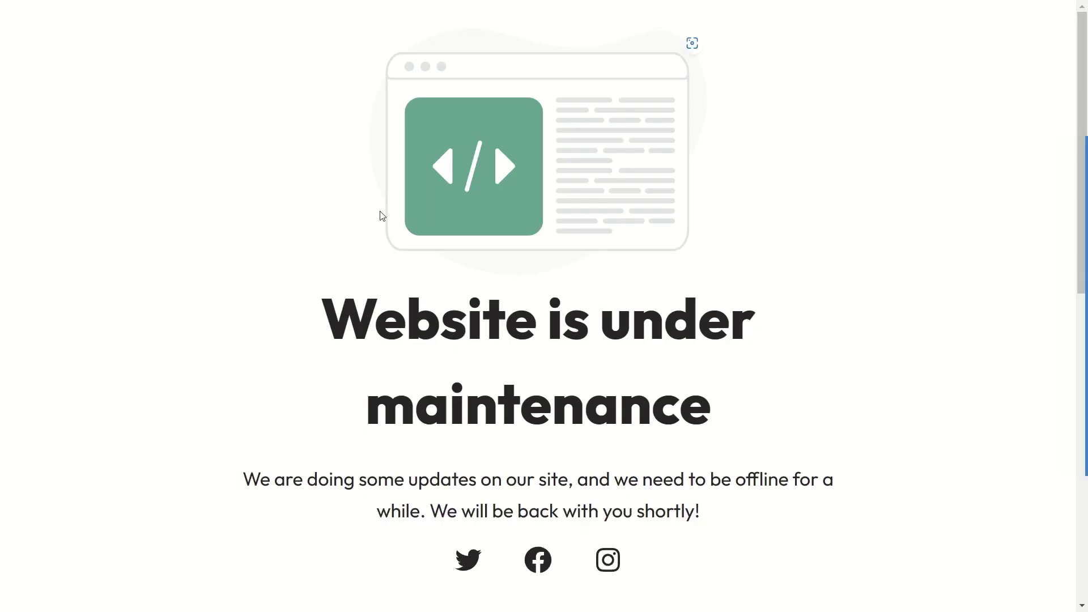
Inspect the live maintenance page as a visitor, selecting its heading text.
scroll(495, 193, down, 7)
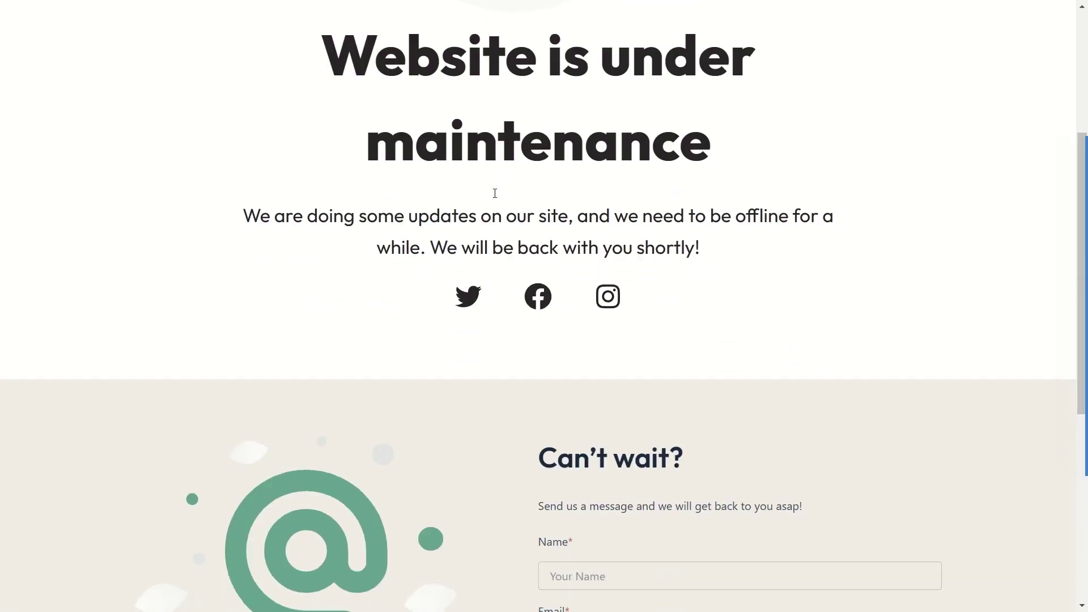
scroll(495, 193, up, 7)
drag(321, 317, 685, 412)
click(365, 486)
scroll(527, 389, down, 12)
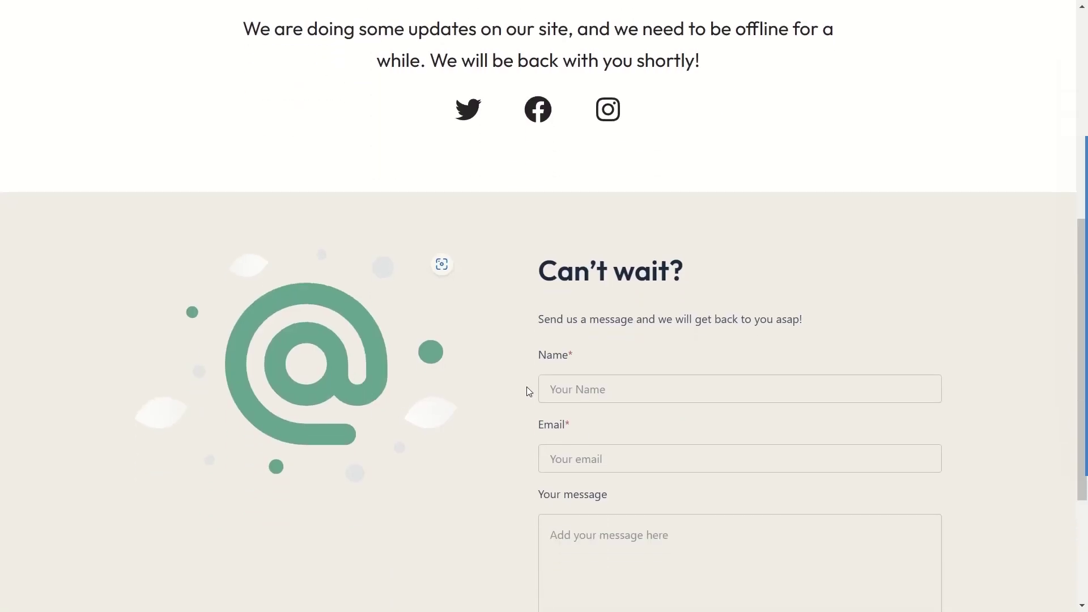
scroll(683, 388, up, 12)
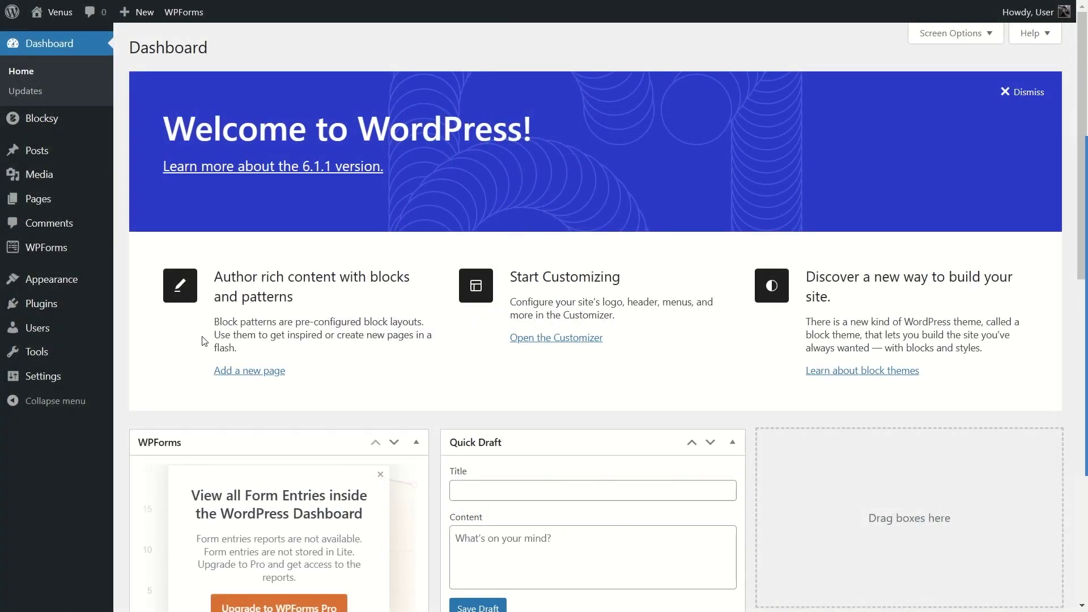
Search Plugins > Add New for 'SeedProd', then install and activate it.
mouse_move(48, 307)
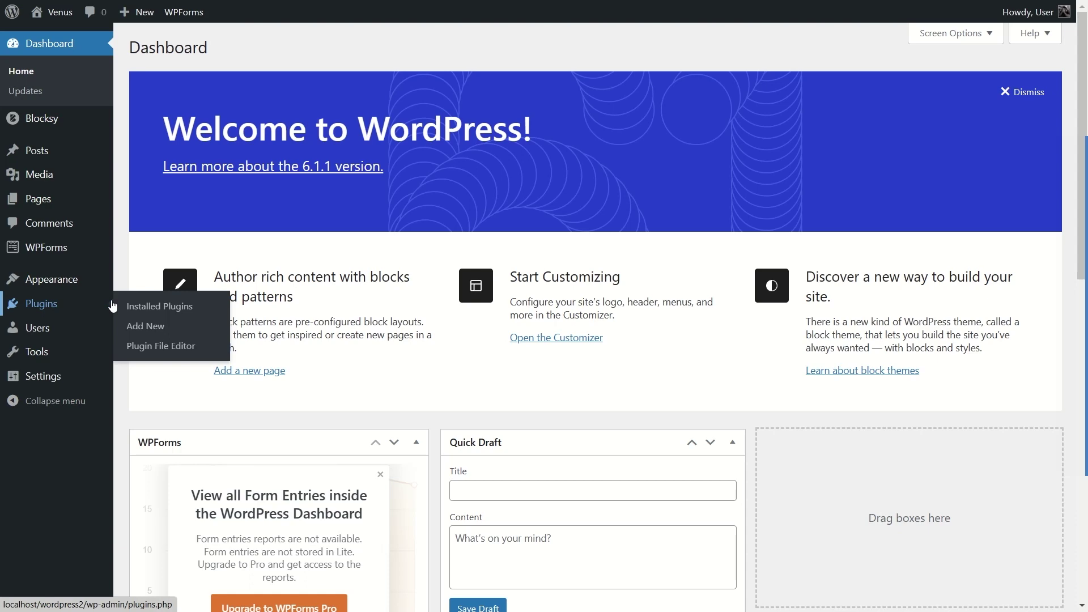
click(155, 336)
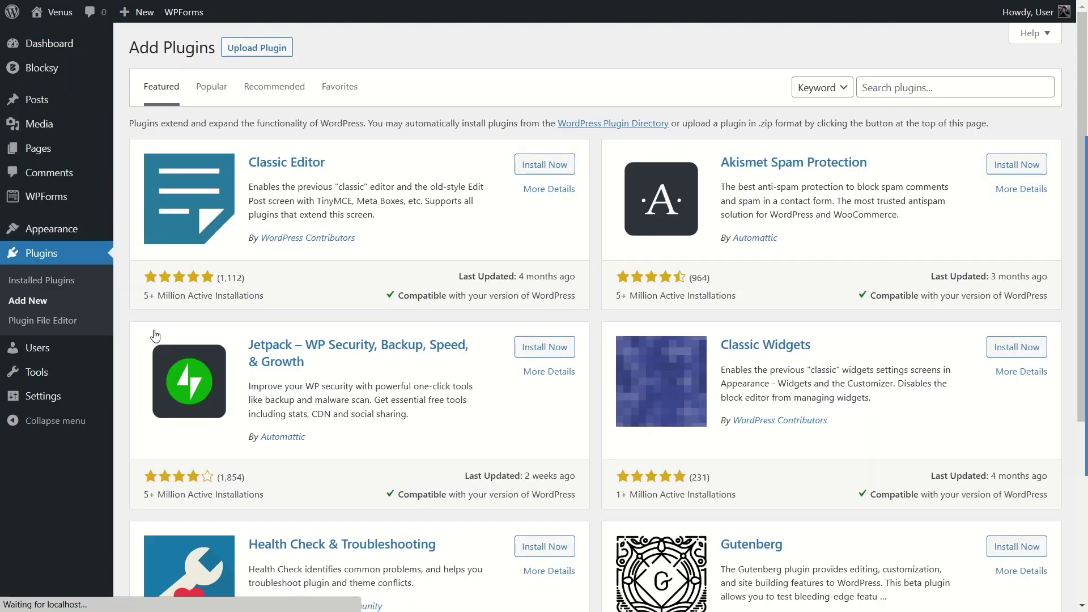
click(888, 89)
text(SeedProd)
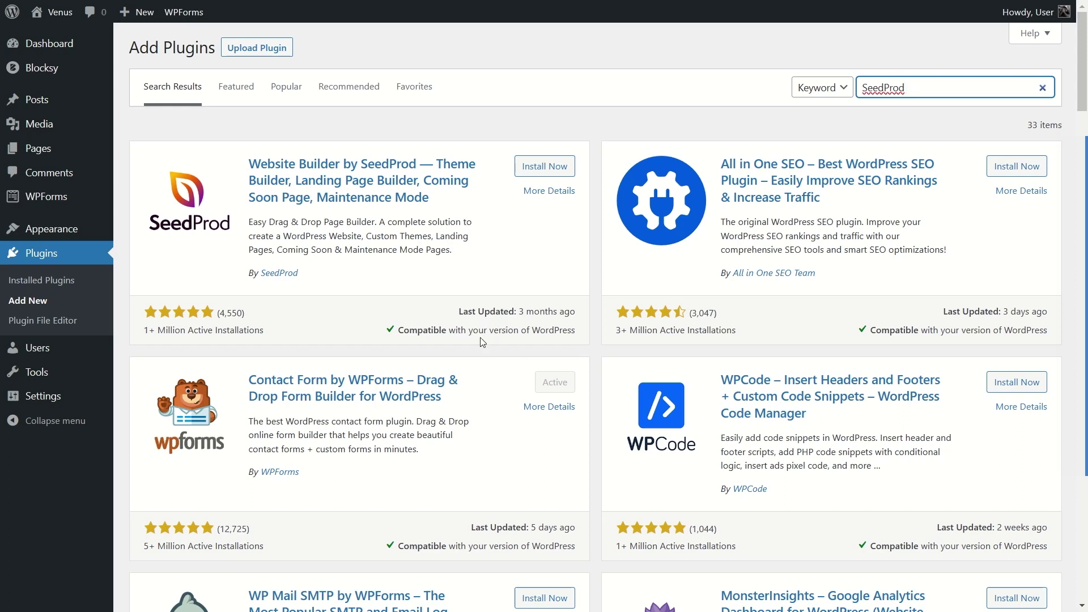
click(542, 168)
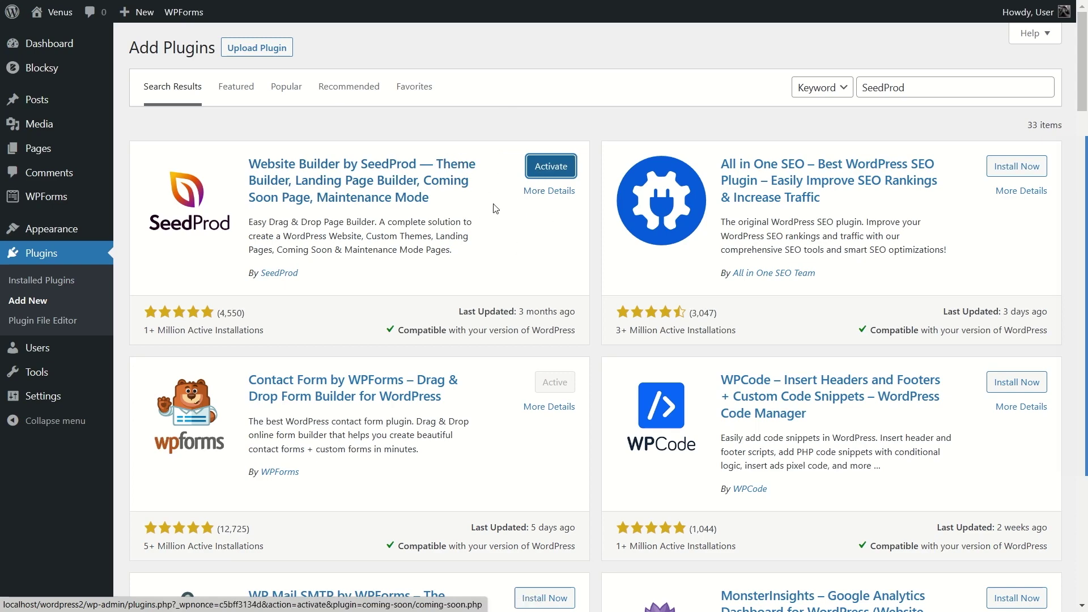
click(547, 170)
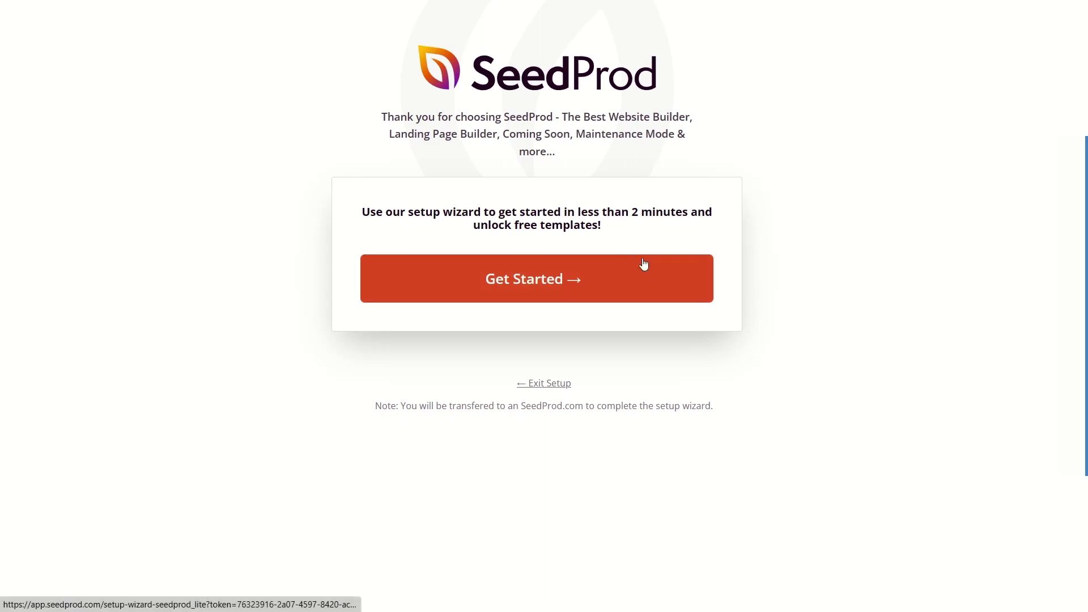
Start the SeedProd setup wizard, then exit it without saving and confirm.
click(492, 300)
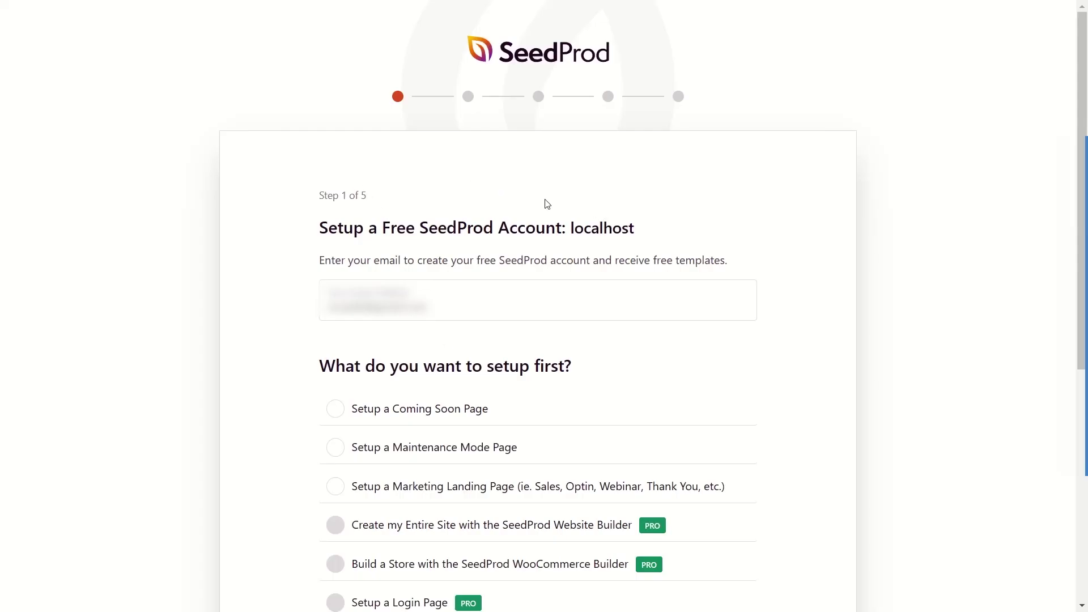
scroll(561, 323, down, 7)
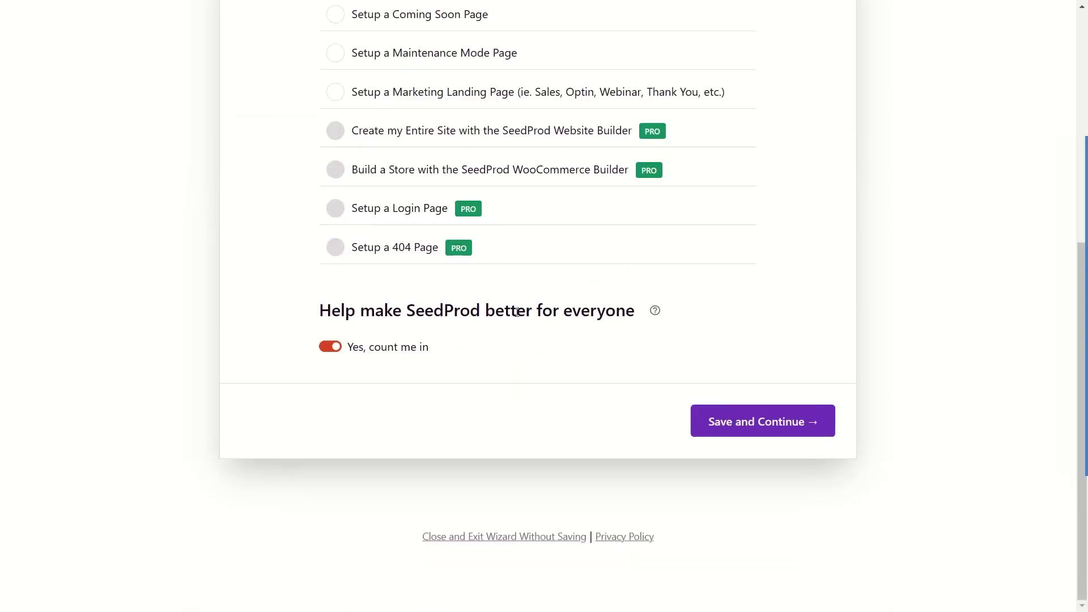
click(474, 542)
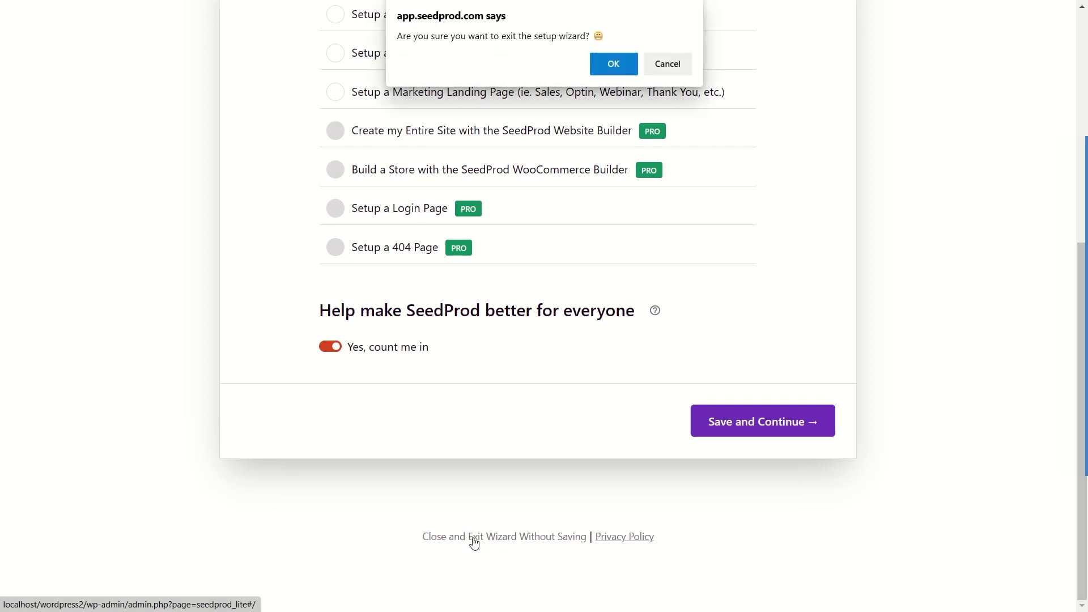
click(605, 66)
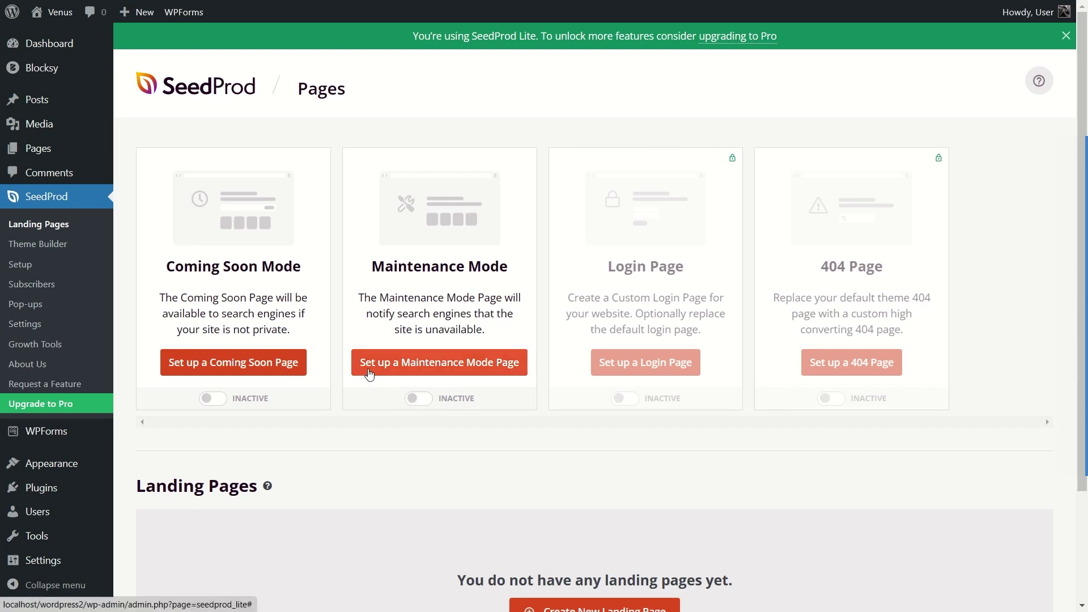
Create a maintenance mode page from the Simple Maintenance Mode Page template.
click(482, 367)
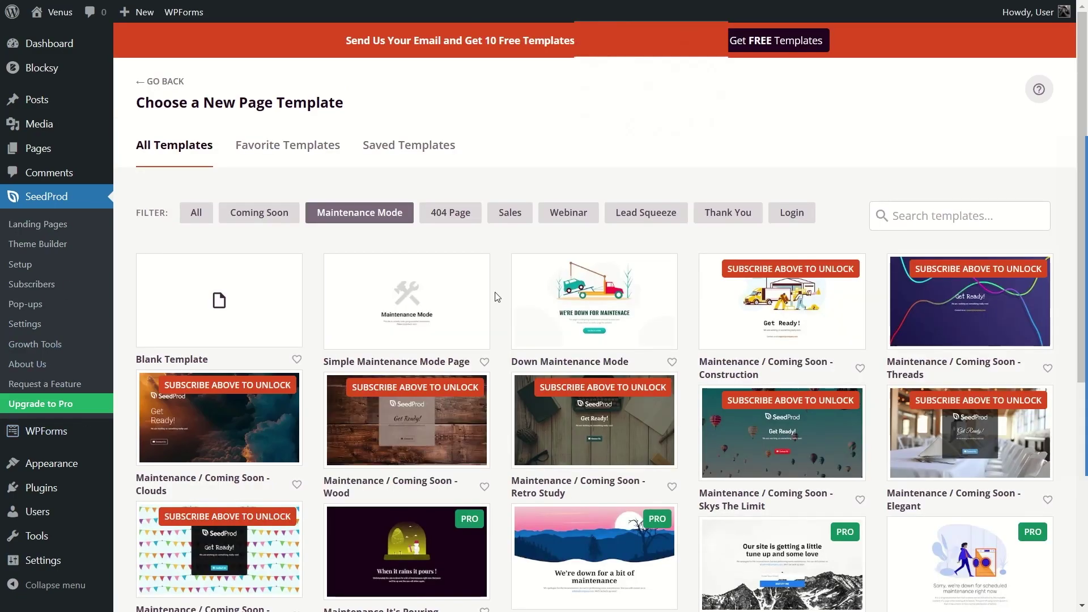
scroll(713, 298, down, 5)
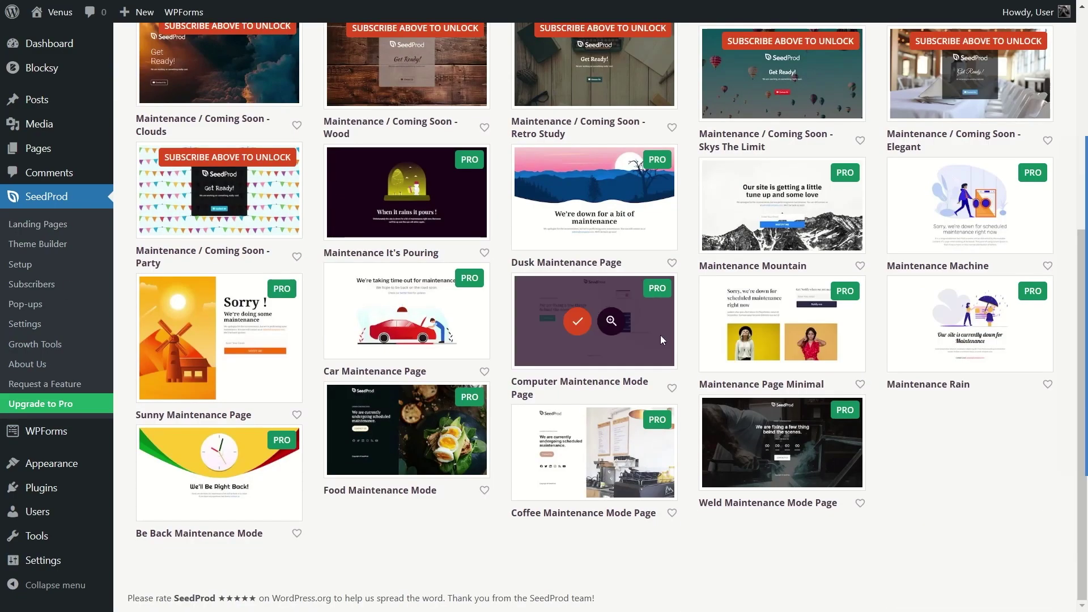
scroll(611, 335, up, 5)
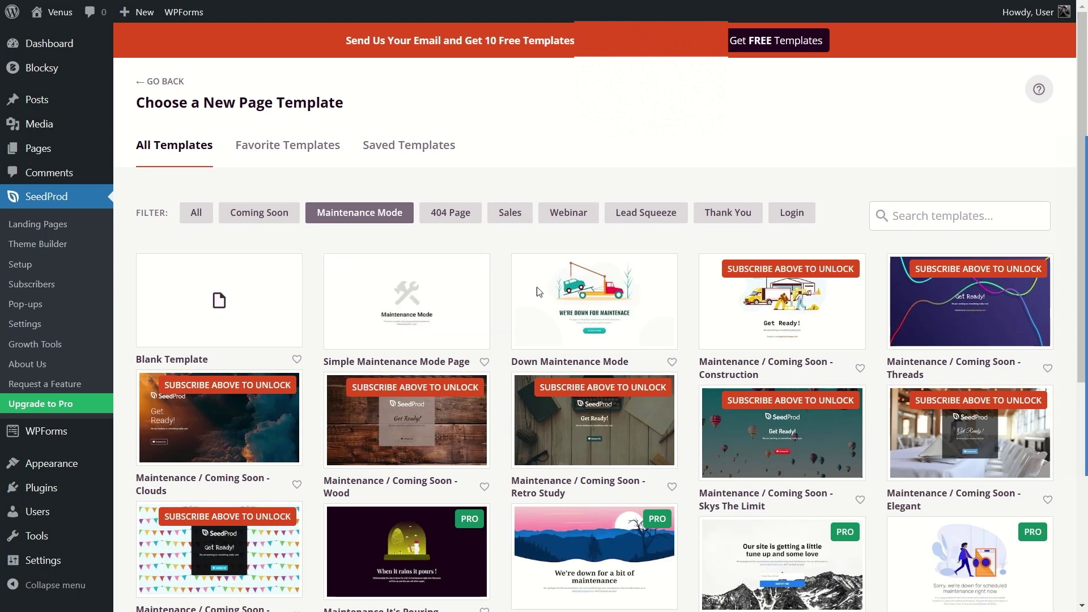
scroll(736, 295, down, 3)
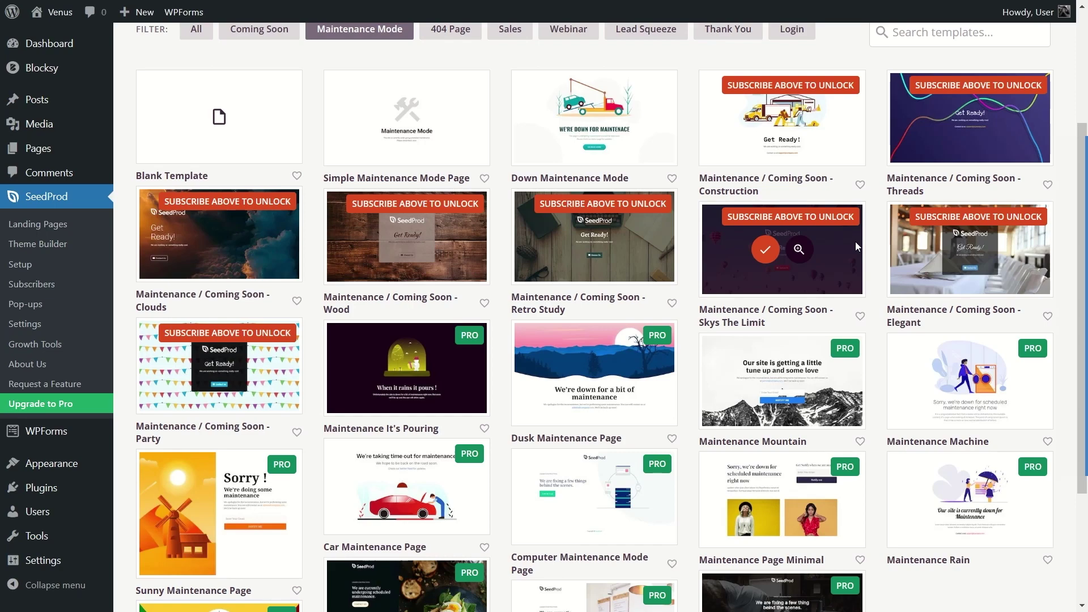
scroll(626, 320, down, 2)
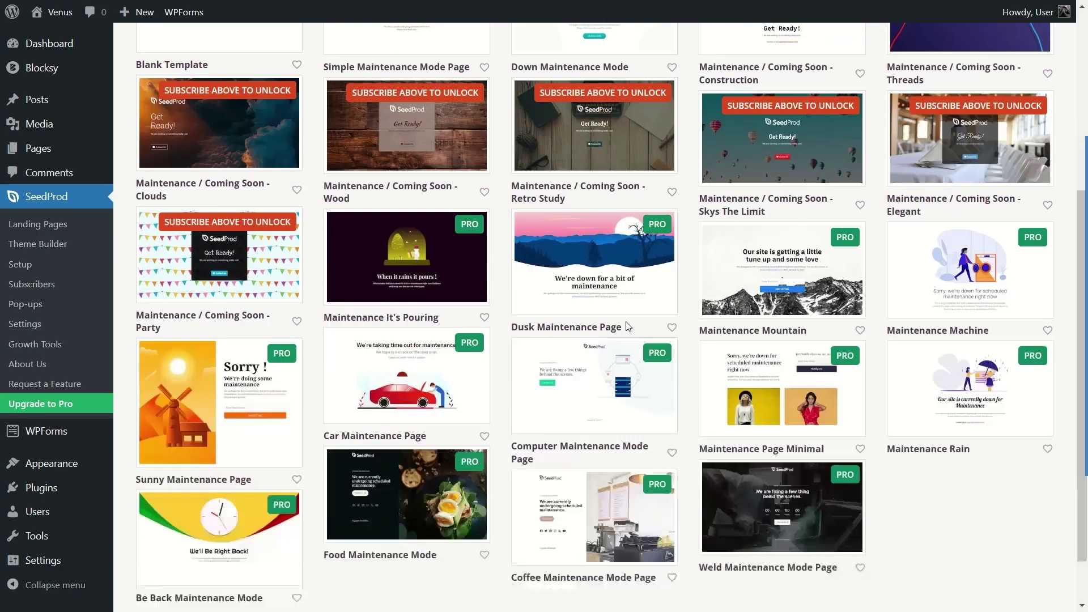
scroll(607, 351, up, 5)
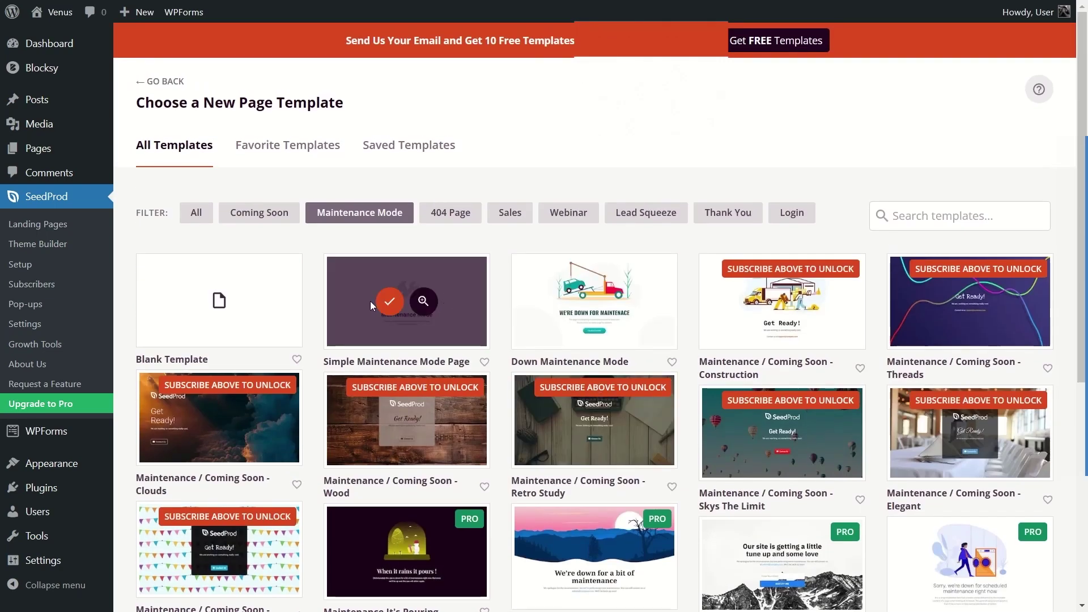
click(390, 306)
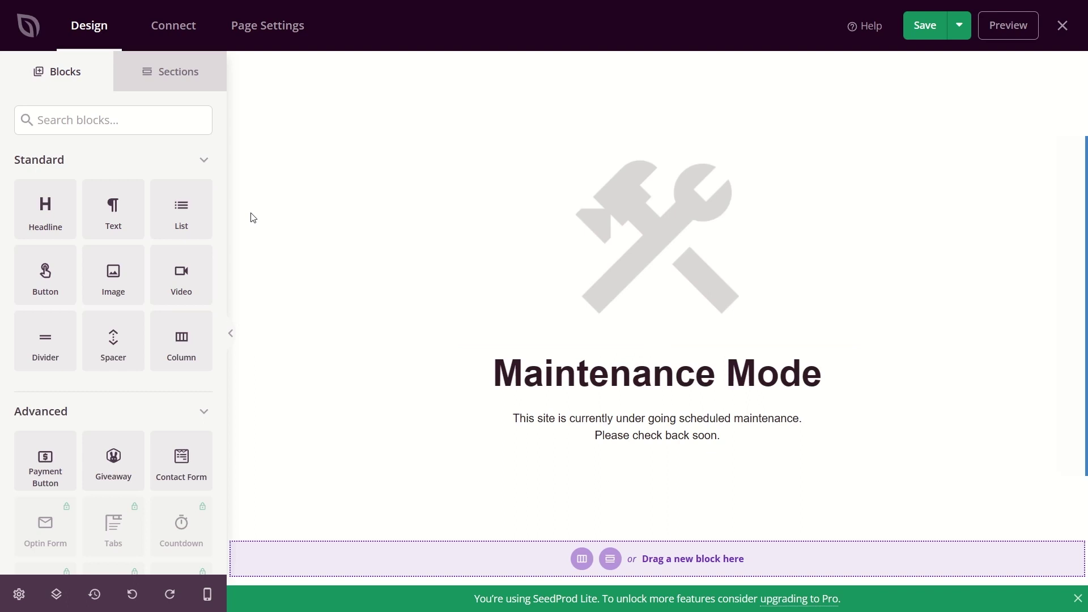
Add then delete an extra headline, and change the heading to 'Website Under Maintenance'.
drag(26, 201, 614, 339)
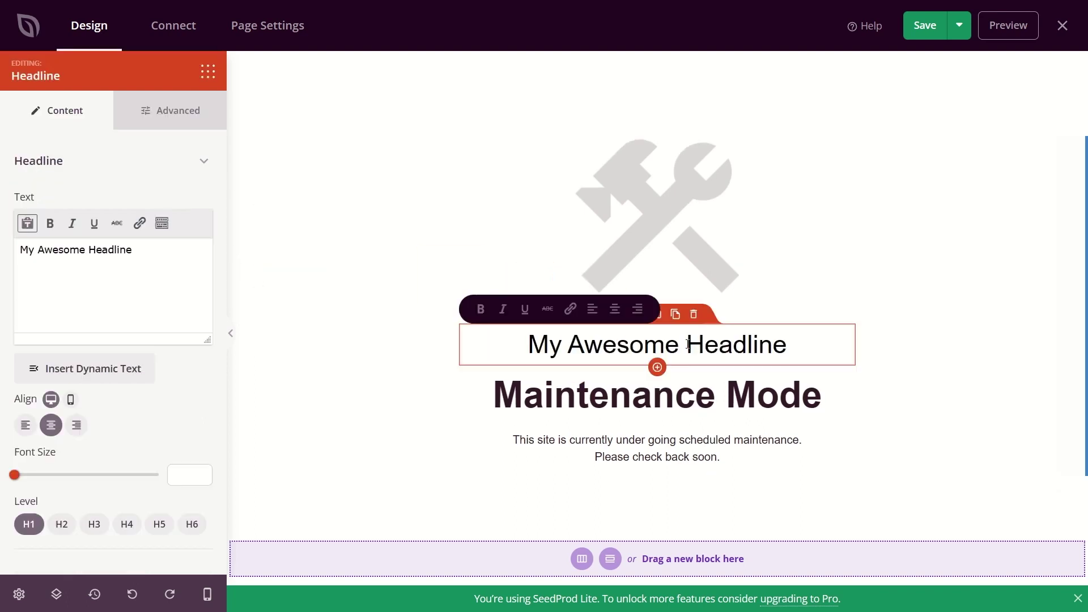
click(695, 316)
click(496, 330)
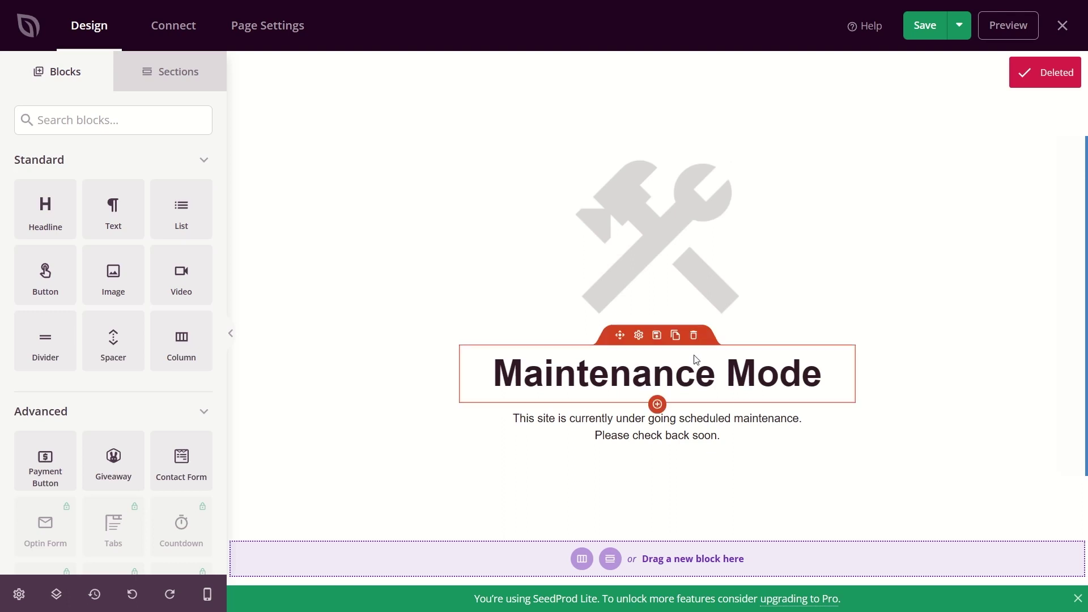
click(781, 372)
drag(815, 367, 501, 372)
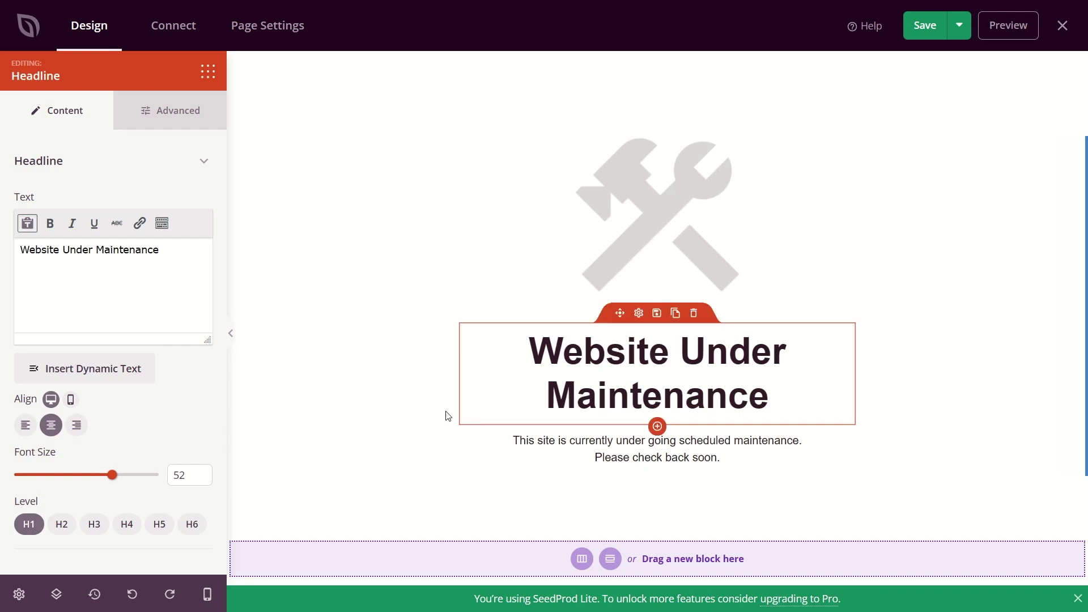
Inspect the image and row settings, keep the message below the heading, and save the page.
click(586, 233)
mouse_move(118, 287)
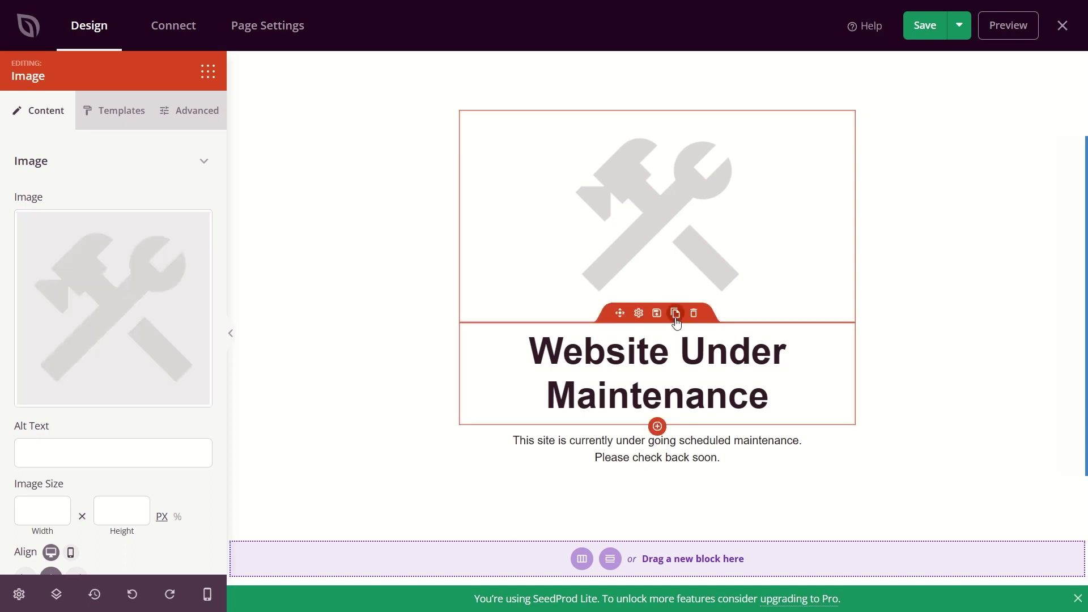
scroll(68, 301, down, 3)
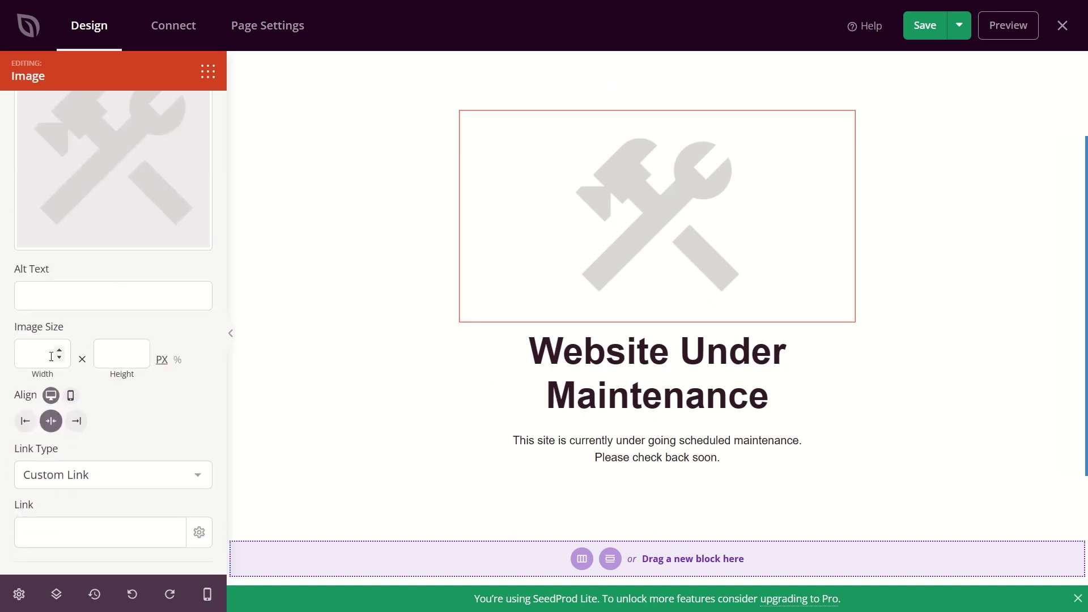
scroll(141, 413, up, 3)
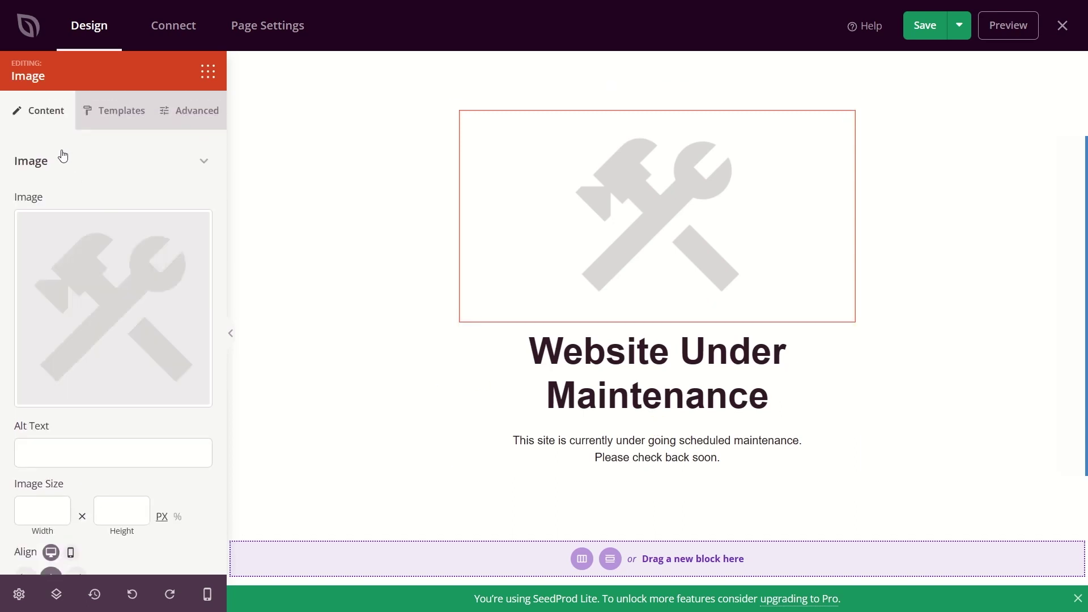
click(481, 203)
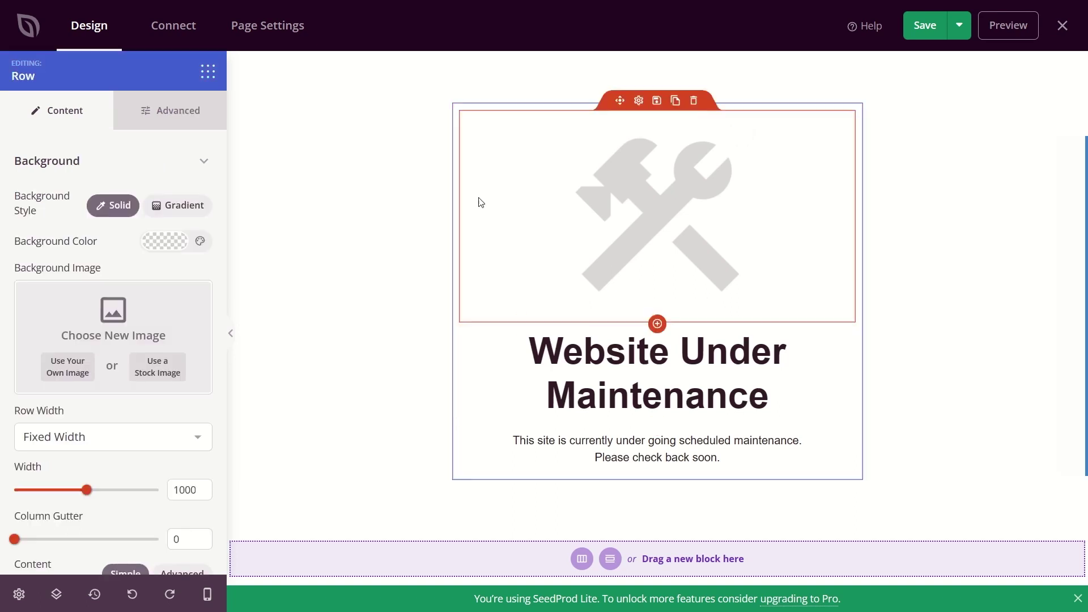
drag(619, 416, 582, 359)
drag(619, 318, 620, 408)
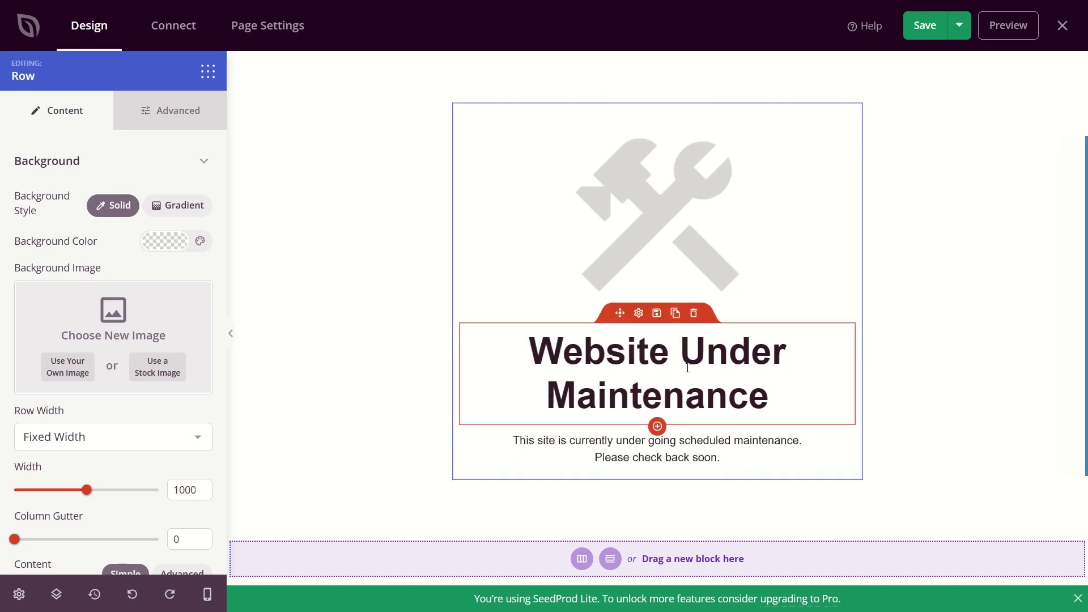
click(930, 30)
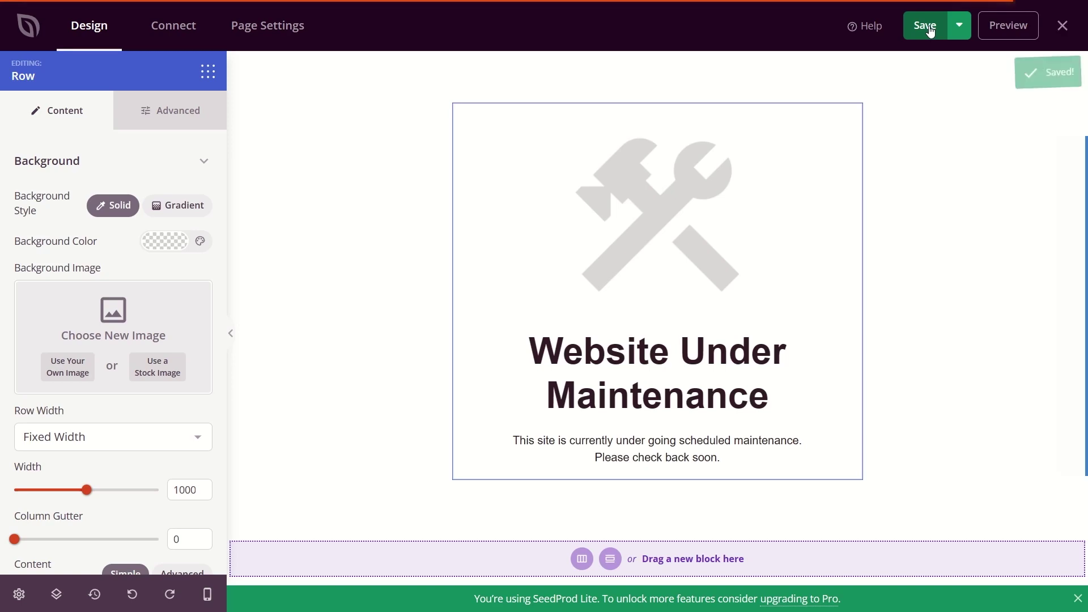
Close the builder, activate SeedProd Maintenance Mode, and log out to view the site.
click(1060, 24)
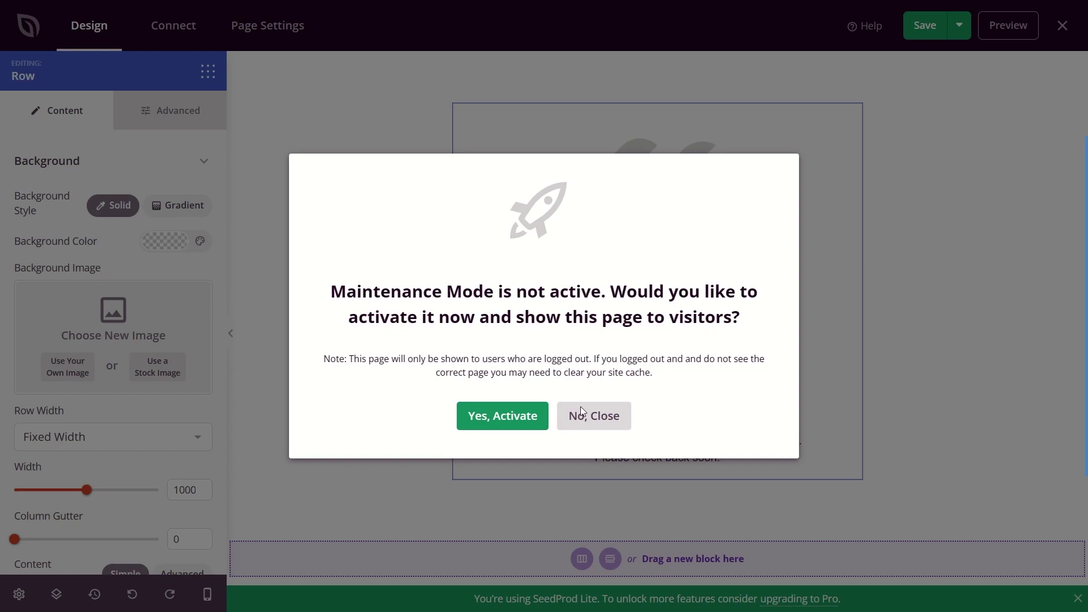
click(497, 425)
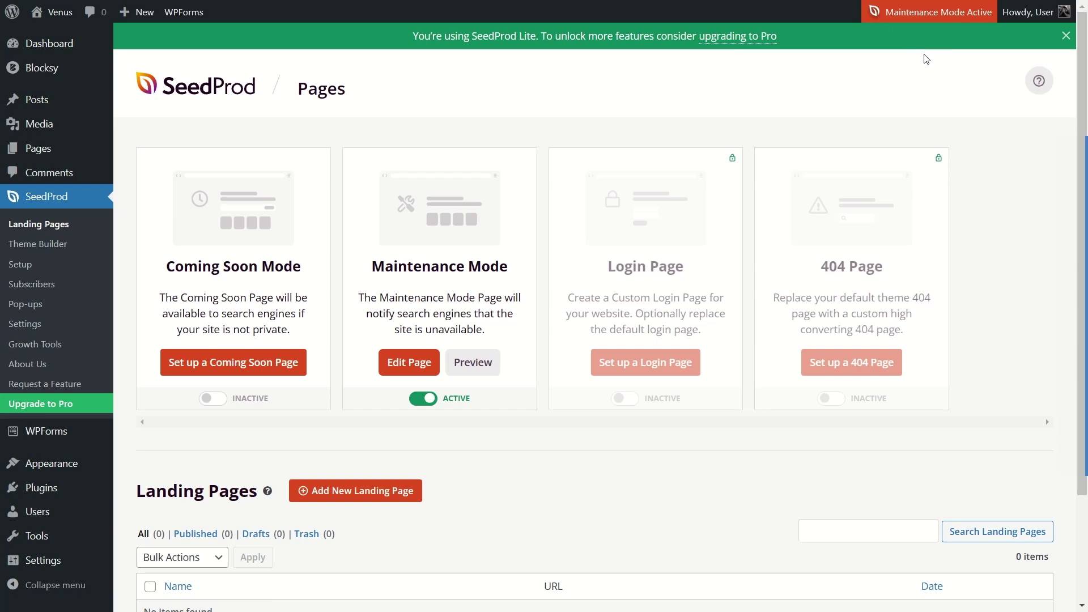
mouse_move(1029, 12)
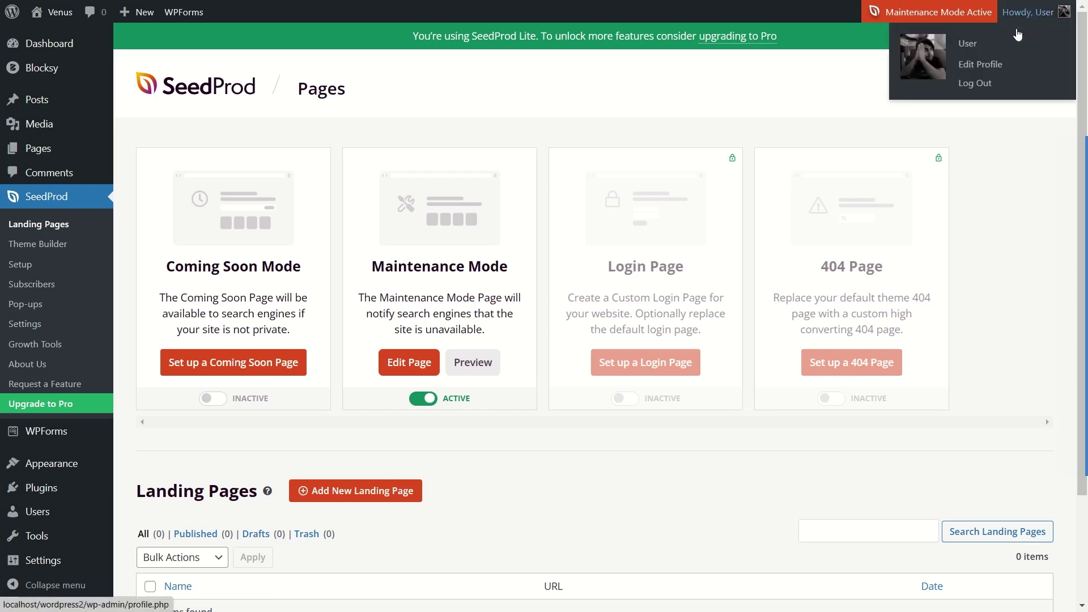
click(976, 85)
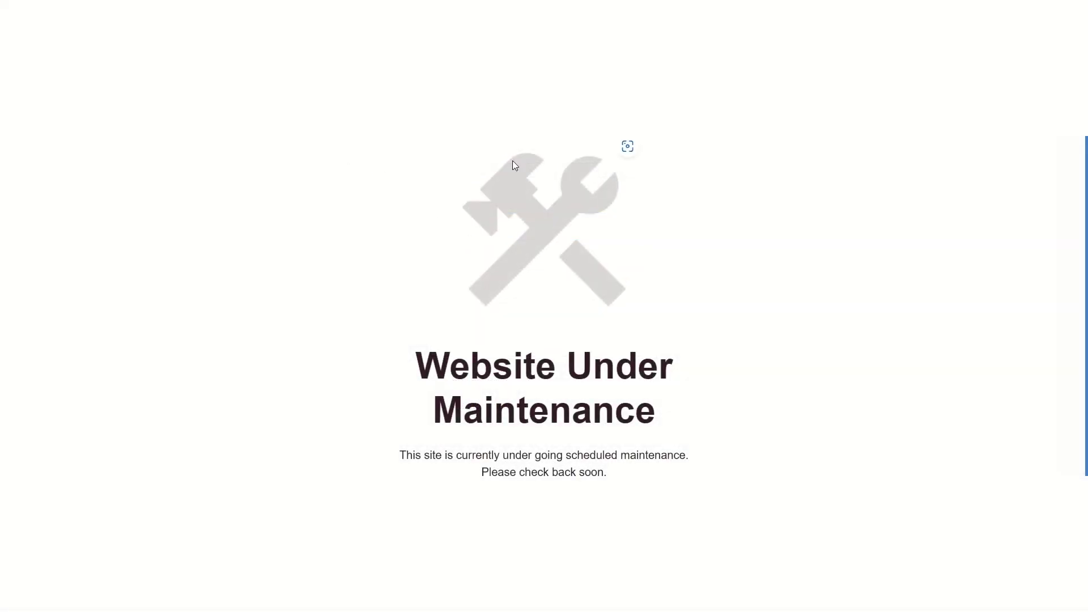
Select and inspect the visitor-facing 'Website Under Maintenance' heading and check-back-soon message.
drag(411, 384, 685, 405)
click(654, 495)
drag(654, 495, 505, 302)
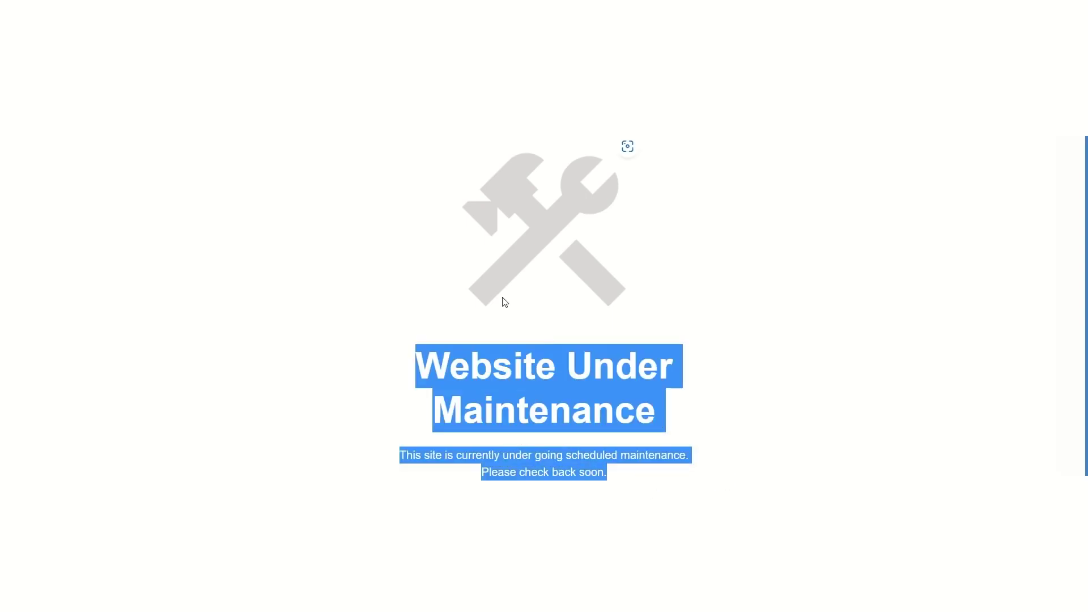
click(144, 334)
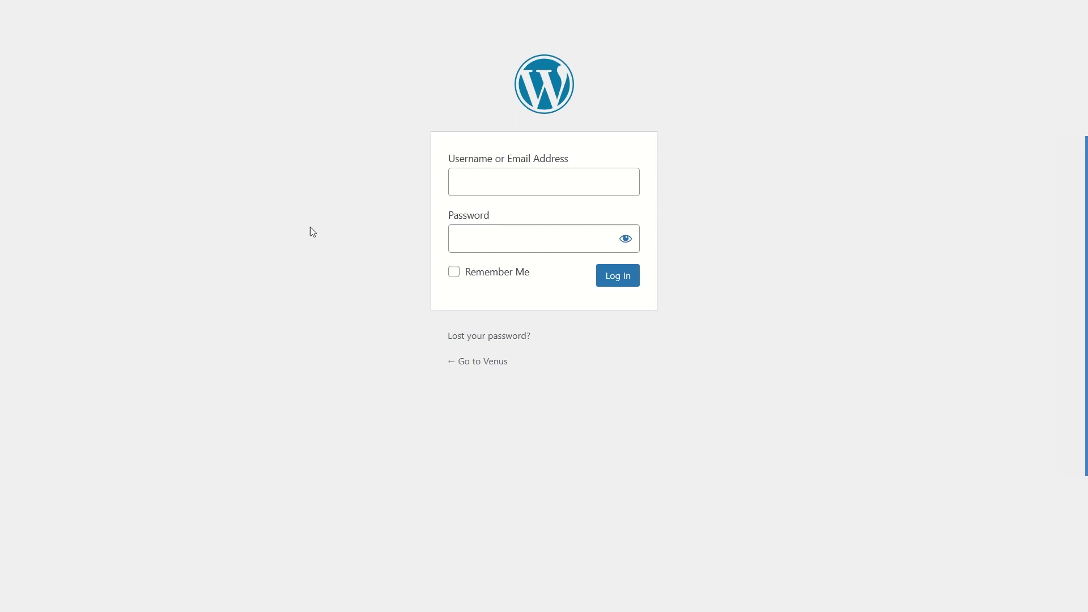
Log back in, look over the site's front page, then go to the admin Dashboard.
click(536, 187)
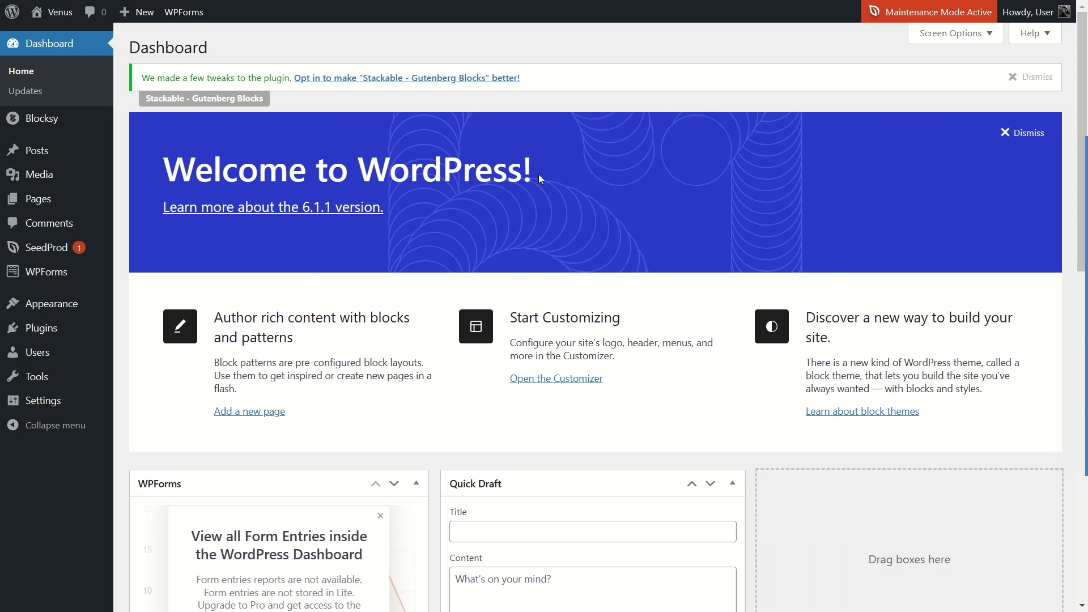
mouse_move(53, 16)
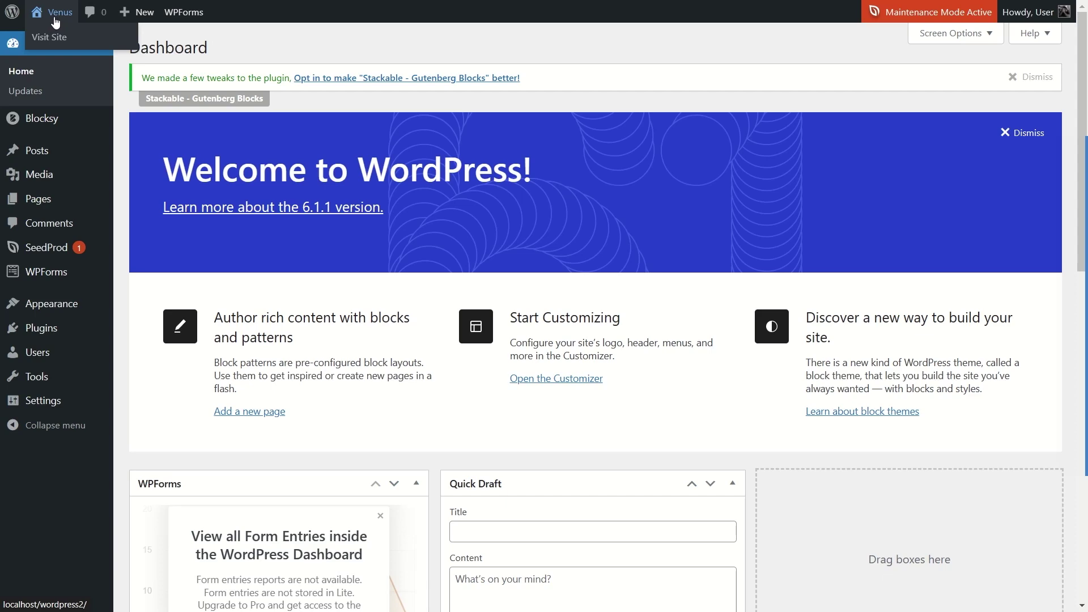
click(58, 41)
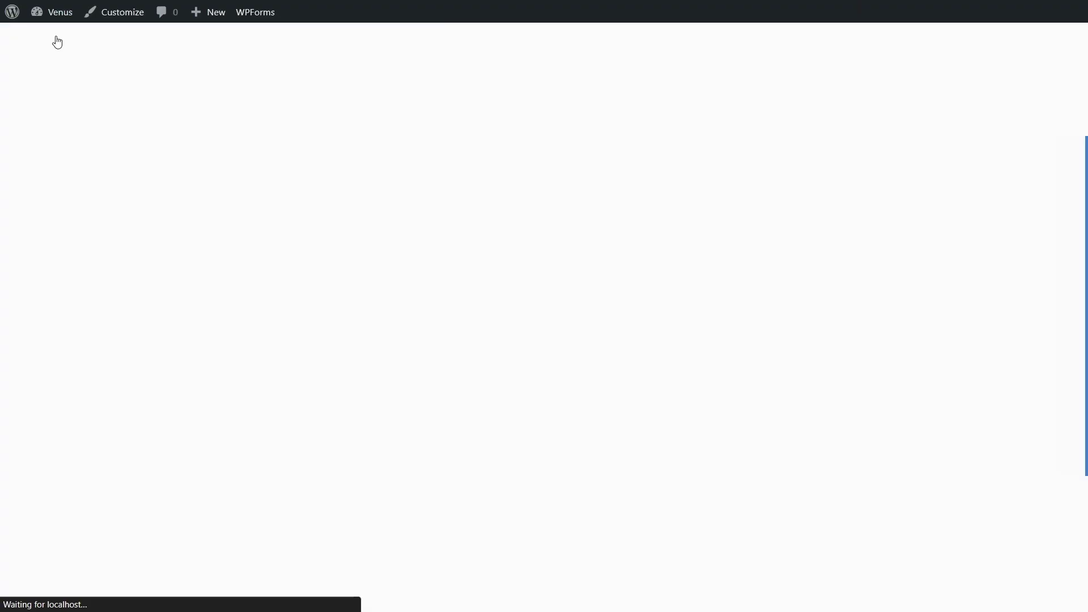
scroll(358, 155, down, 10)
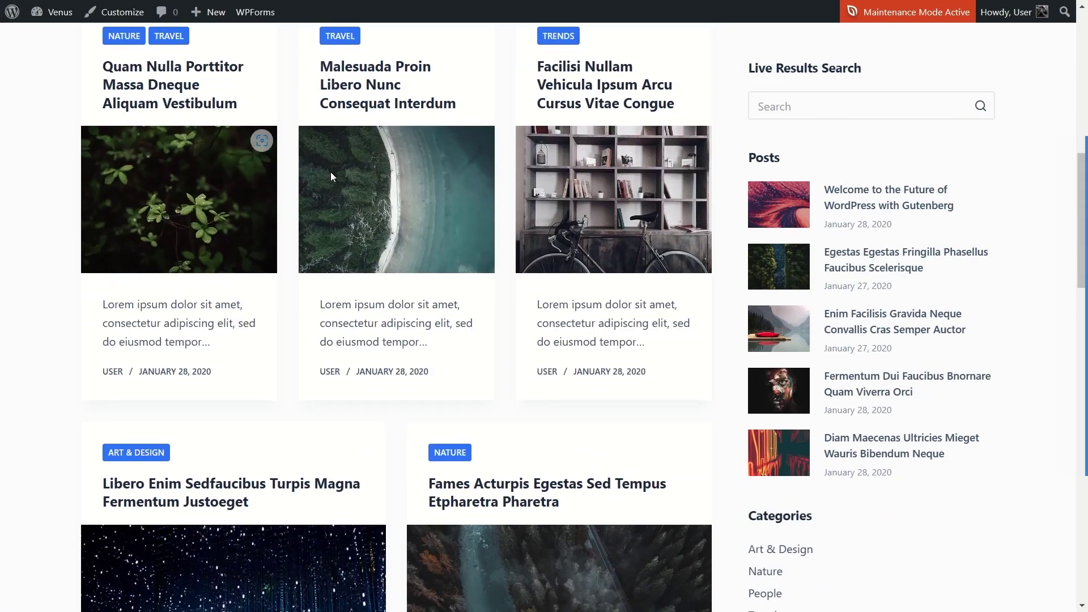
scroll(482, 348, up, 10)
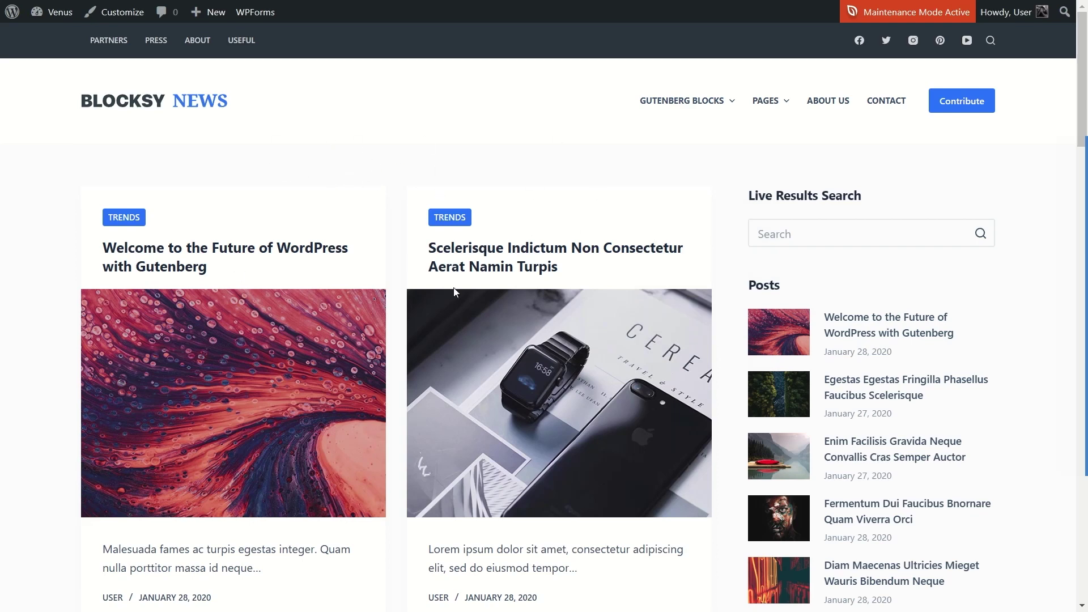
mouse_move(56, 14)
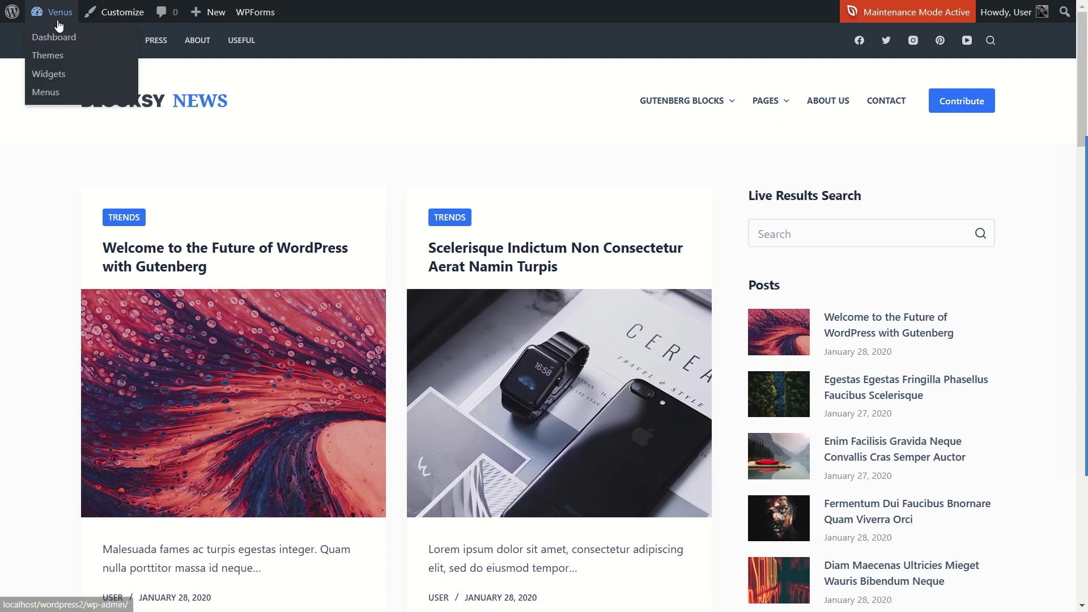
click(67, 40)
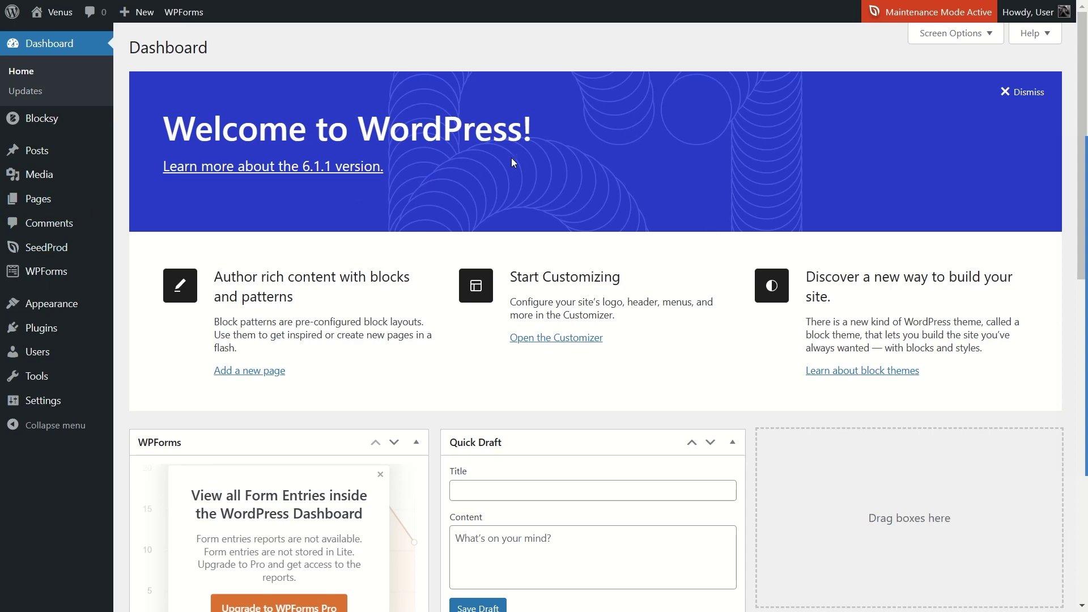
Switch the SeedProd Maintenance Mode page to Inactive in the Landing Pages overview.
click(45, 247)
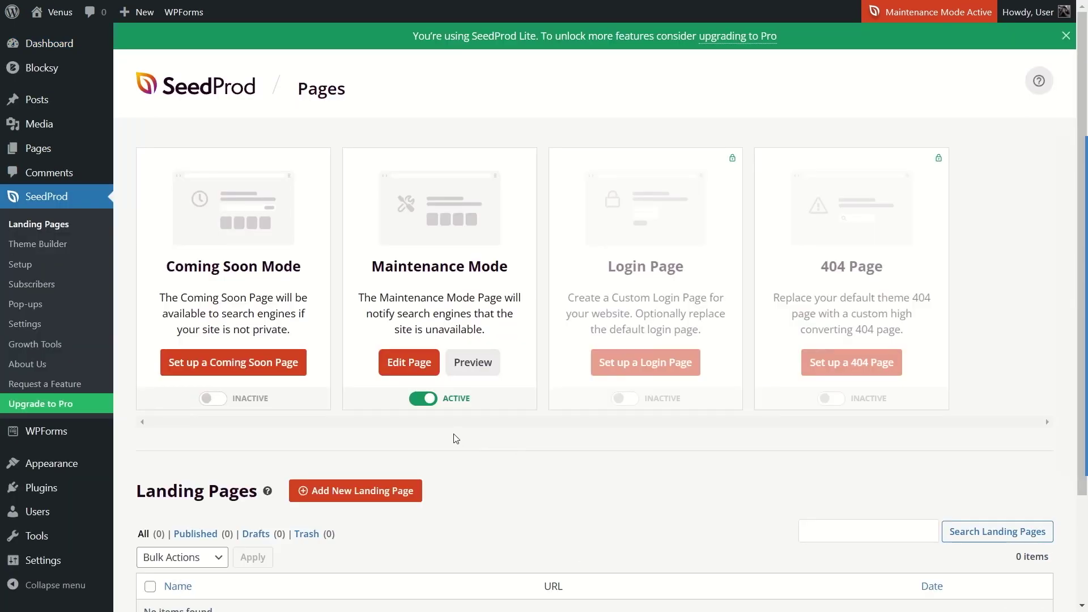
click(433, 401)
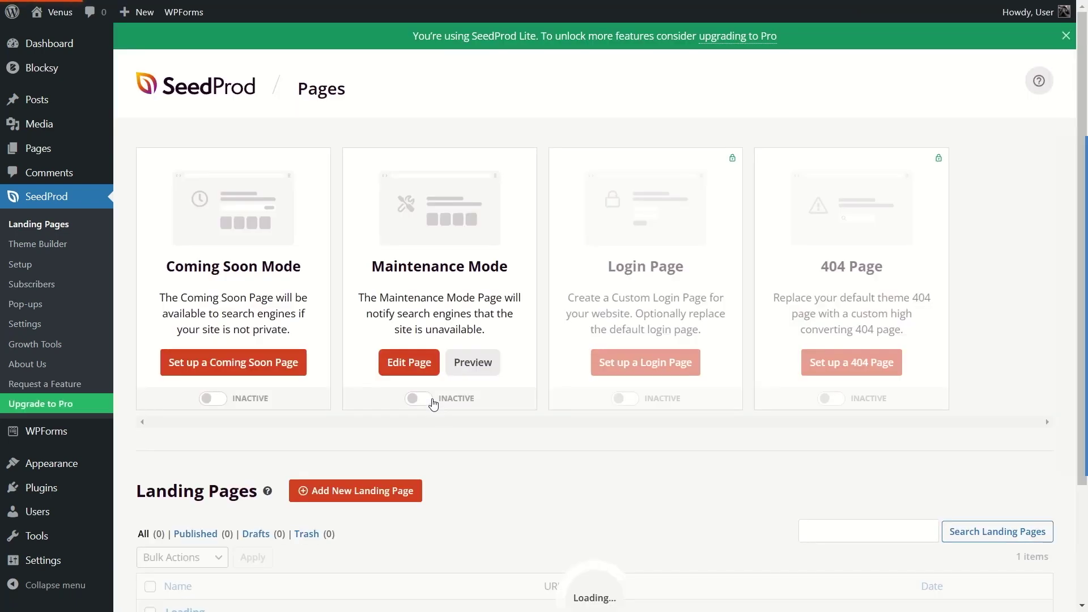
mouse_move(651, 212)
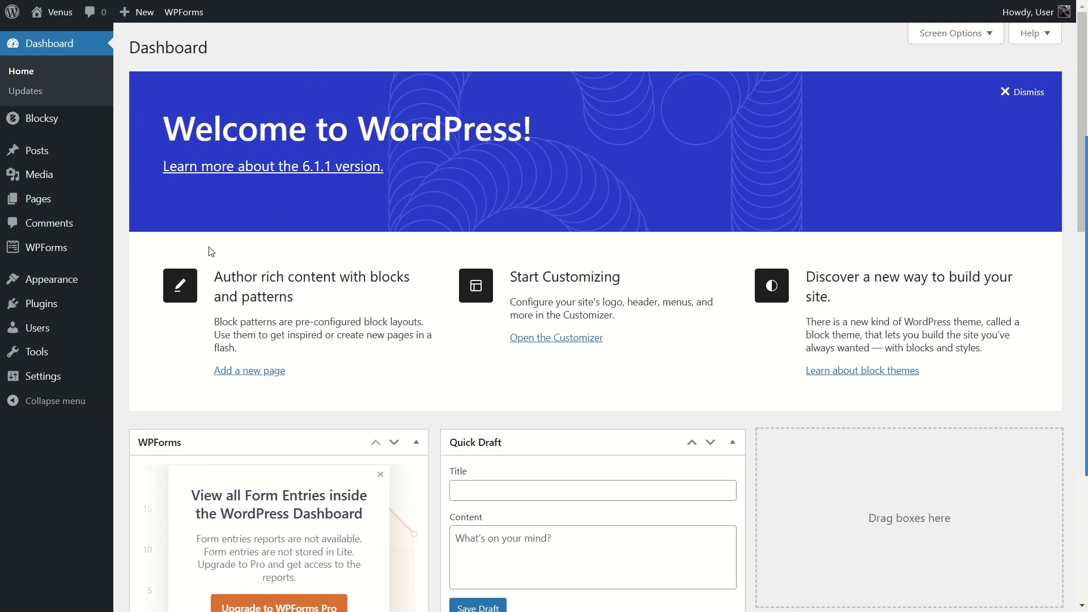
Accept the editing warning and load Blocksy Child's functions.php in the Theme File Editor.
mouse_move(57, 289)
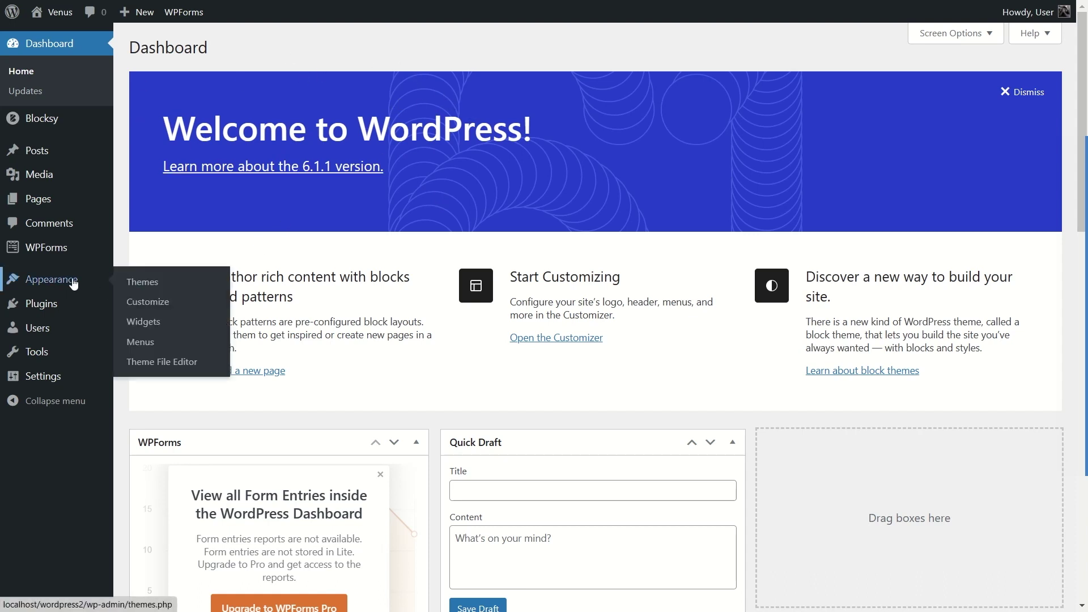
click(169, 371)
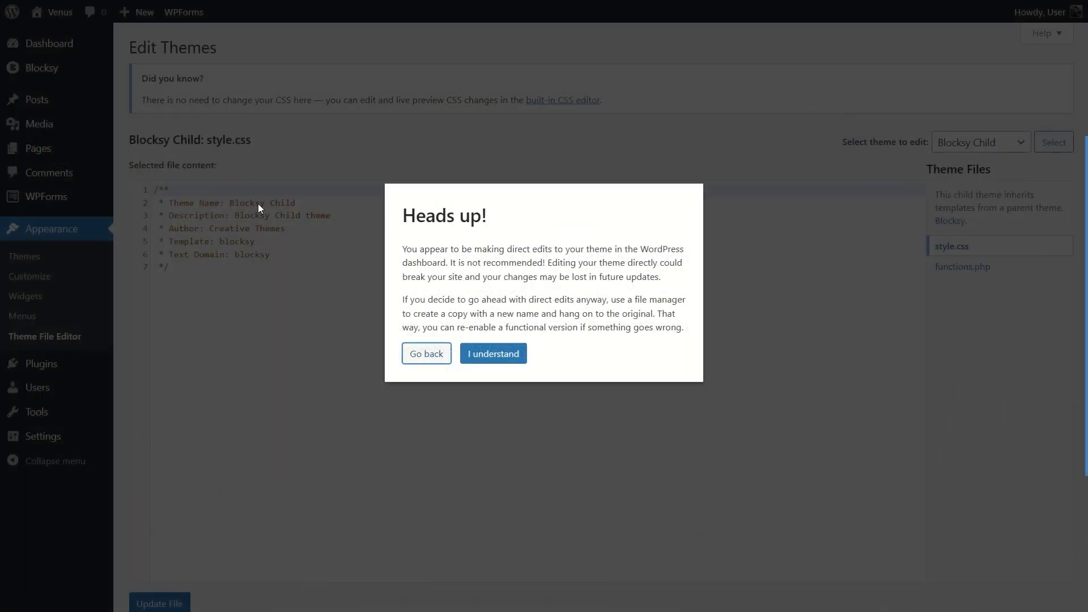
click(489, 353)
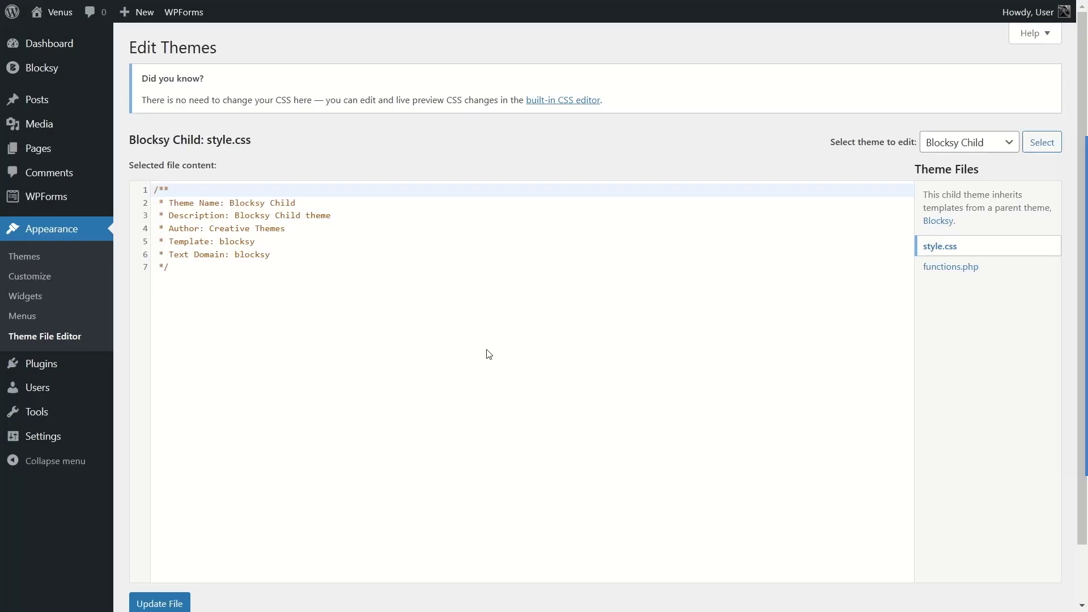
click(951, 268)
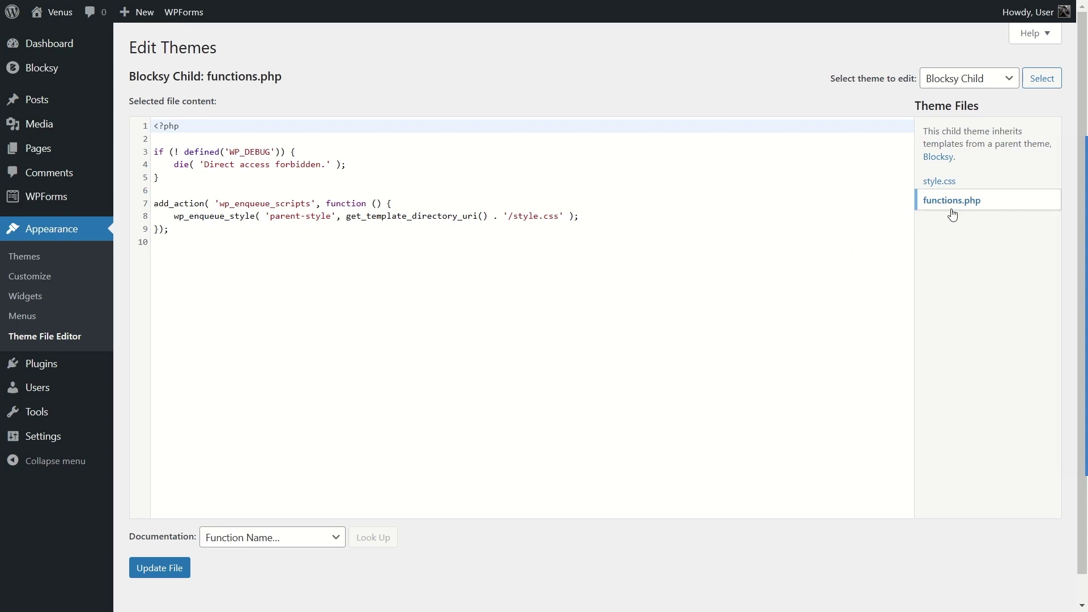
Paste a wp_maintenance_mode function showing 'Website under Maintenance' at the end of functions.php and save it.
click(268, 233)
key(Return)
key(Return)
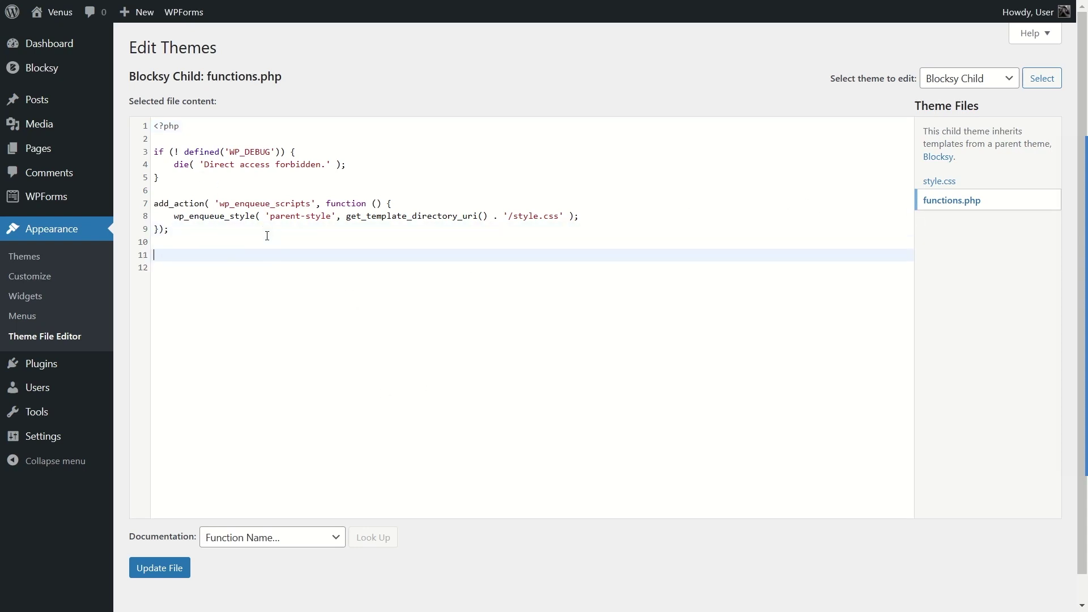
text(// Activate WordPress Maintenance Mode function wp_maintenance_mode(){  			if(!current_user_can('edit_themes') || !is_user_logged_in()){  			wp_die('<h1>Website under Maintenance</h1><br />We are performing scheduled maintenance. We will be back on-line shortly!');  			}  } add_action('get_header', 'wp_maintenance_mode');)
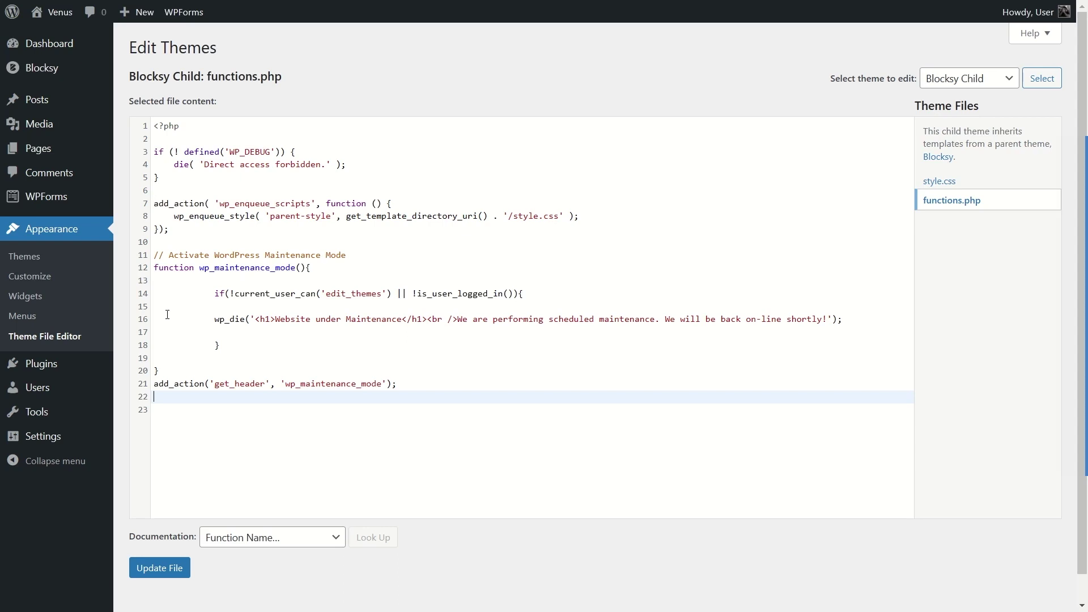
key(Down)
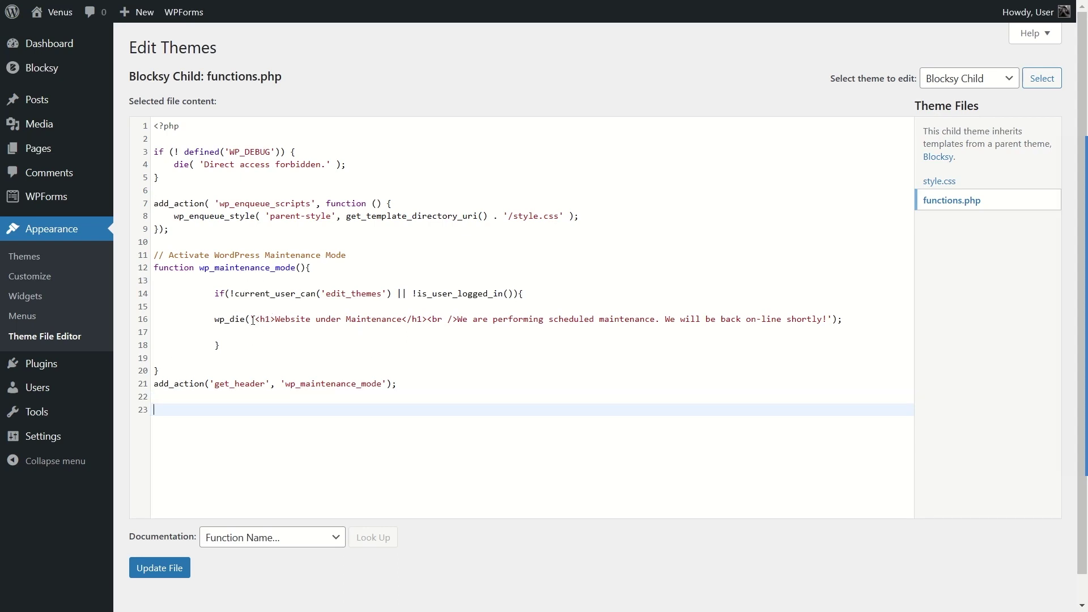
drag(208, 319, 277, 320)
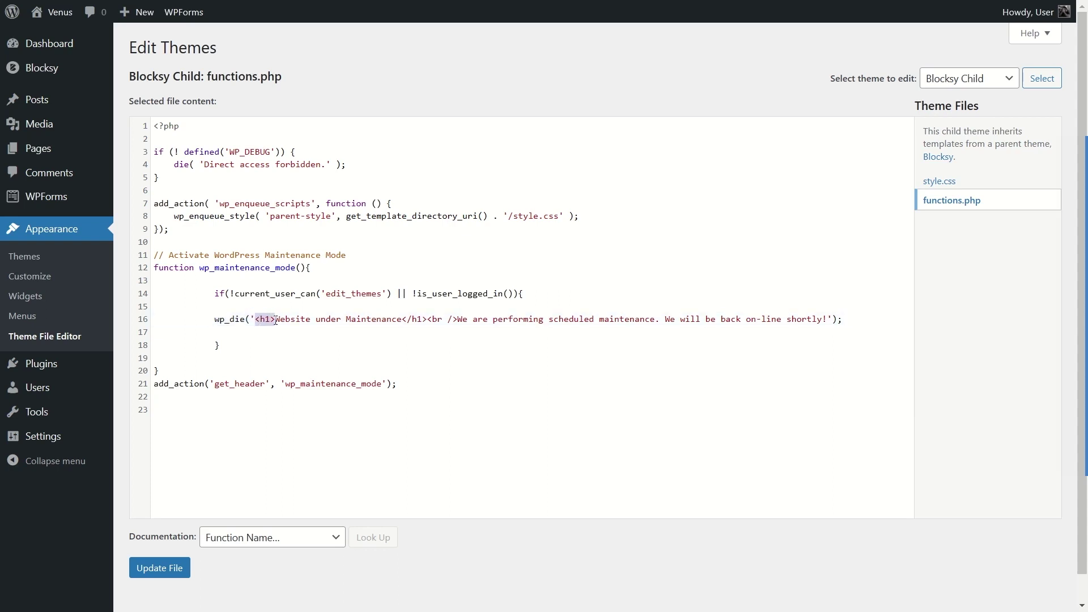
click(276, 319)
drag(276, 321, 404, 321)
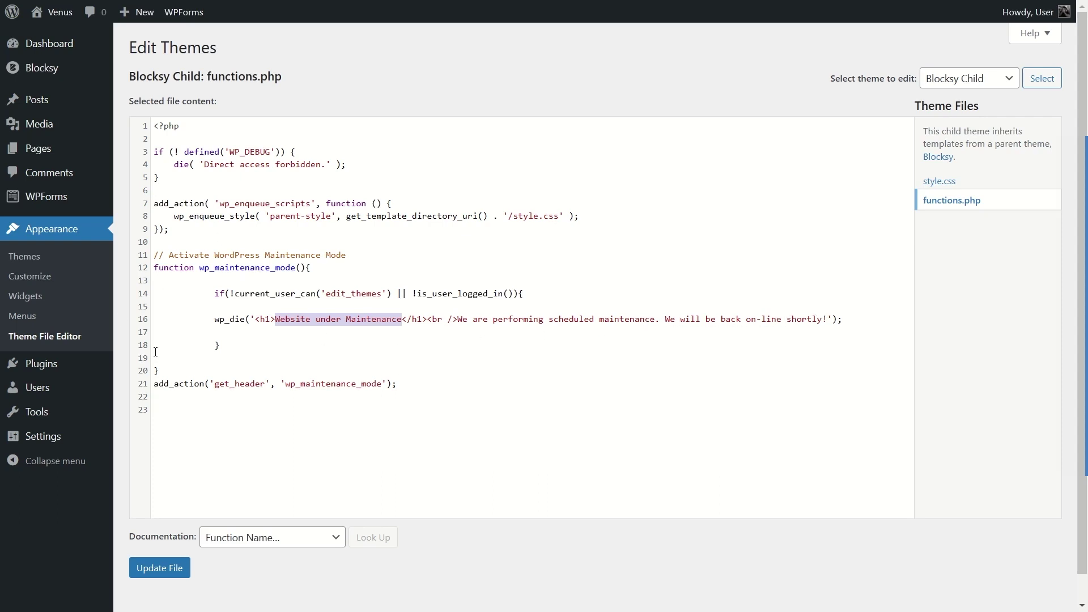
click(284, 409)
click(161, 572)
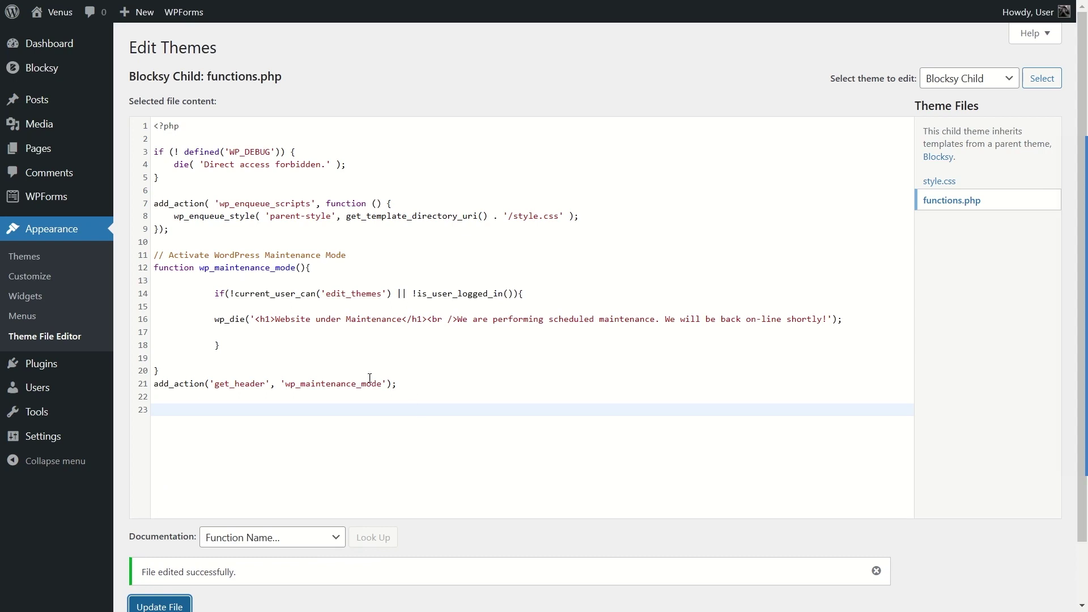
Go to the Dashboard and log out from the Howdy menu.
mouse_move(77, 53)
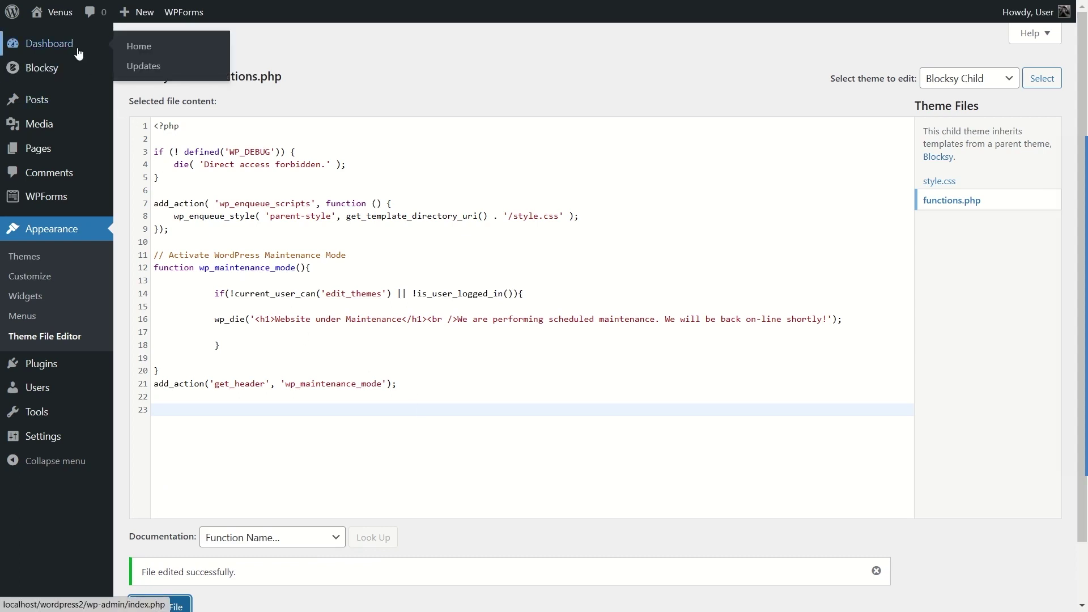
click(138, 47)
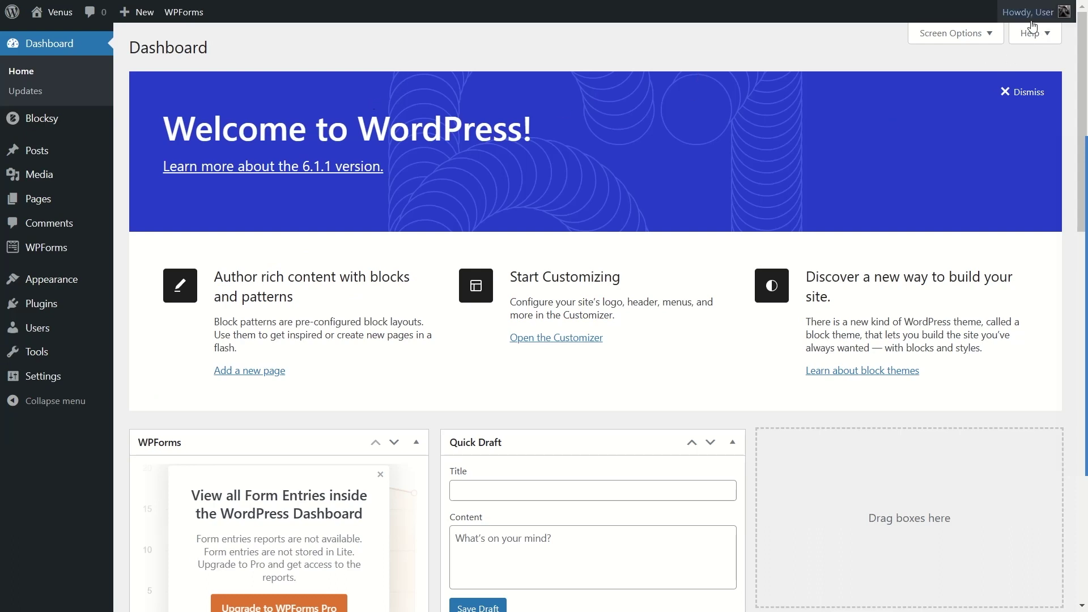
mouse_move(1031, 12)
click(975, 85)
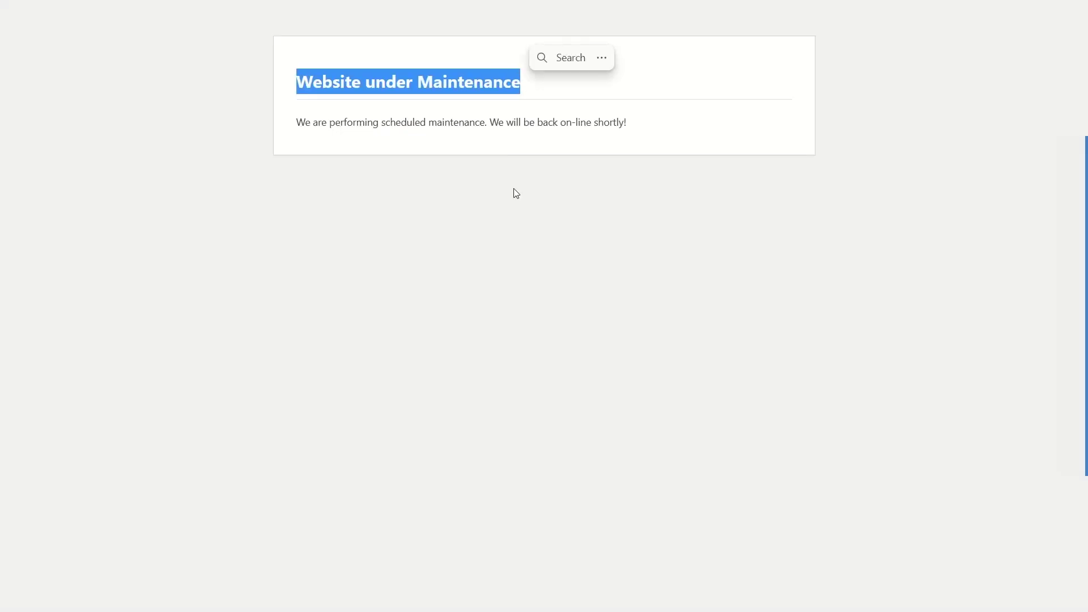
Check the 'Website under Maintenance' heading and message shown to logged-out visitors.
click(515, 194)
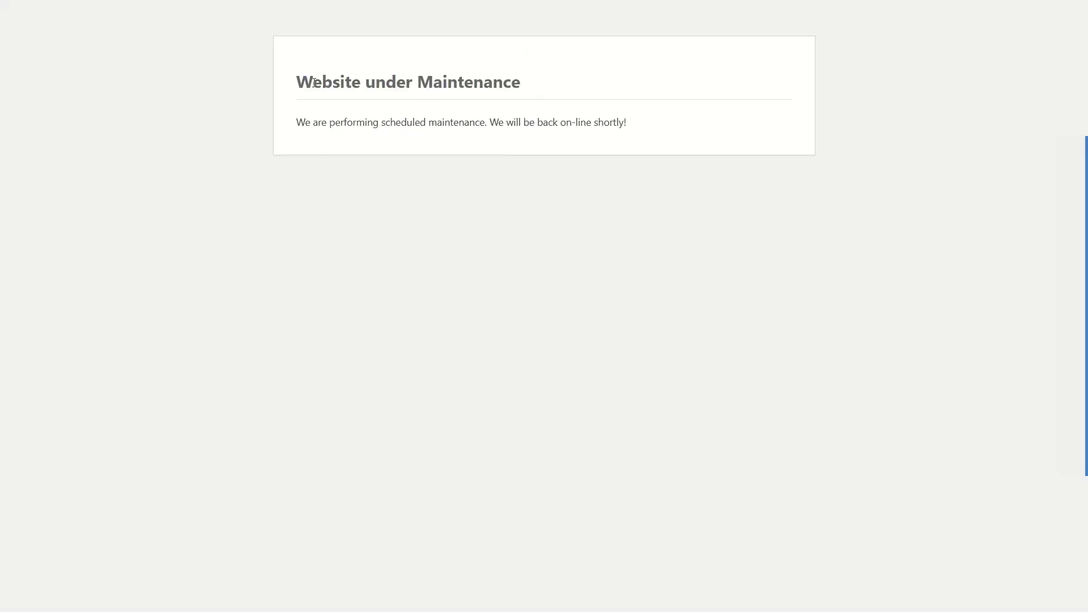
drag(303, 80, 525, 85)
click(411, 190)
drag(653, 121, 297, 82)
click(303, 256)
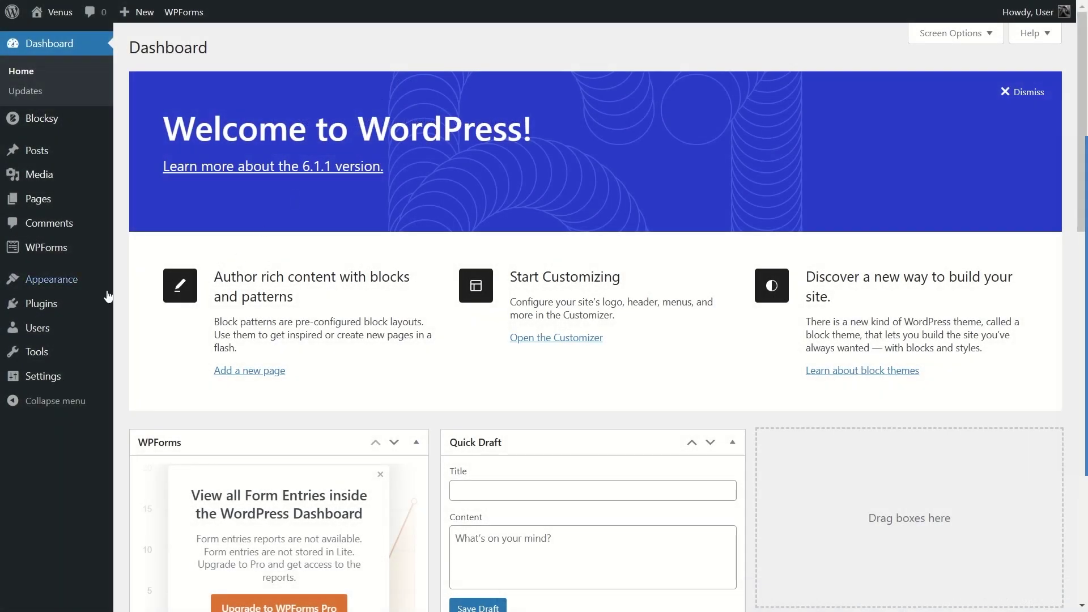
Load Blocksy Child's functions.php in the Theme File Editor.
mouse_move(64, 287)
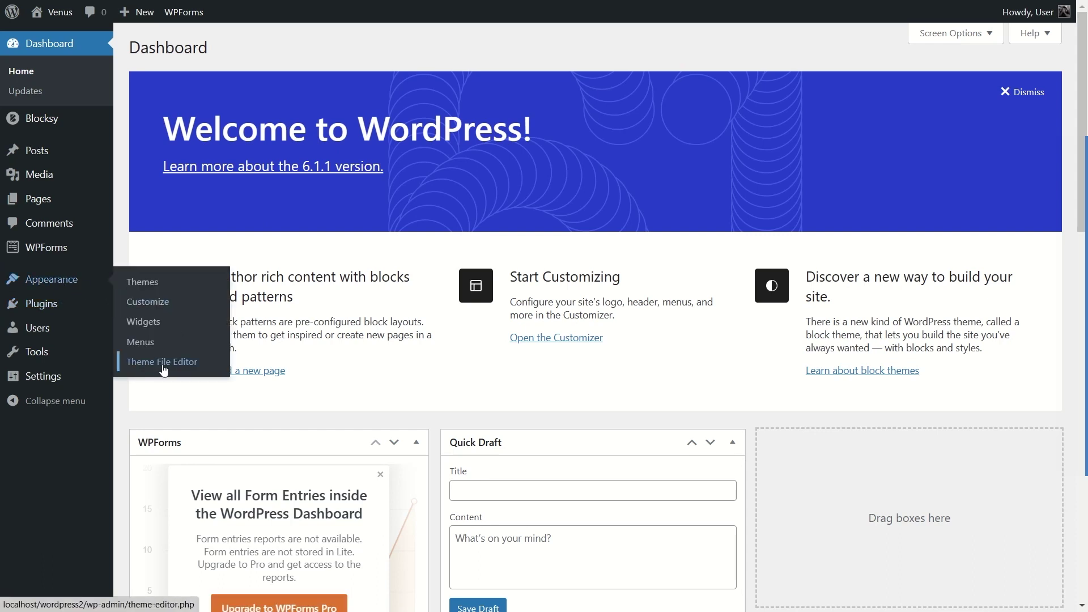
click(181, 365)
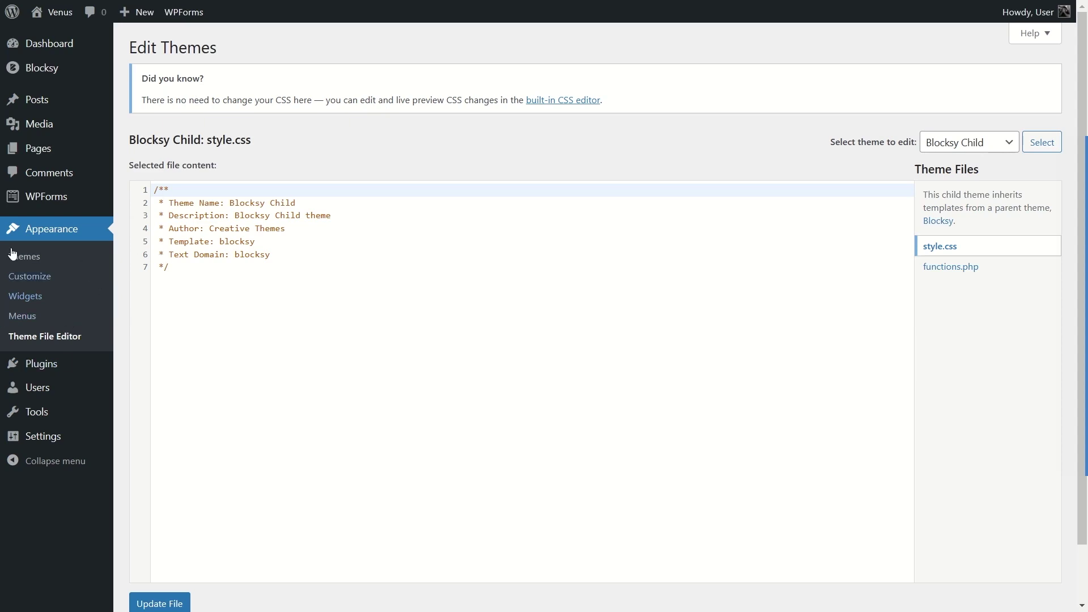
click(942, 273)
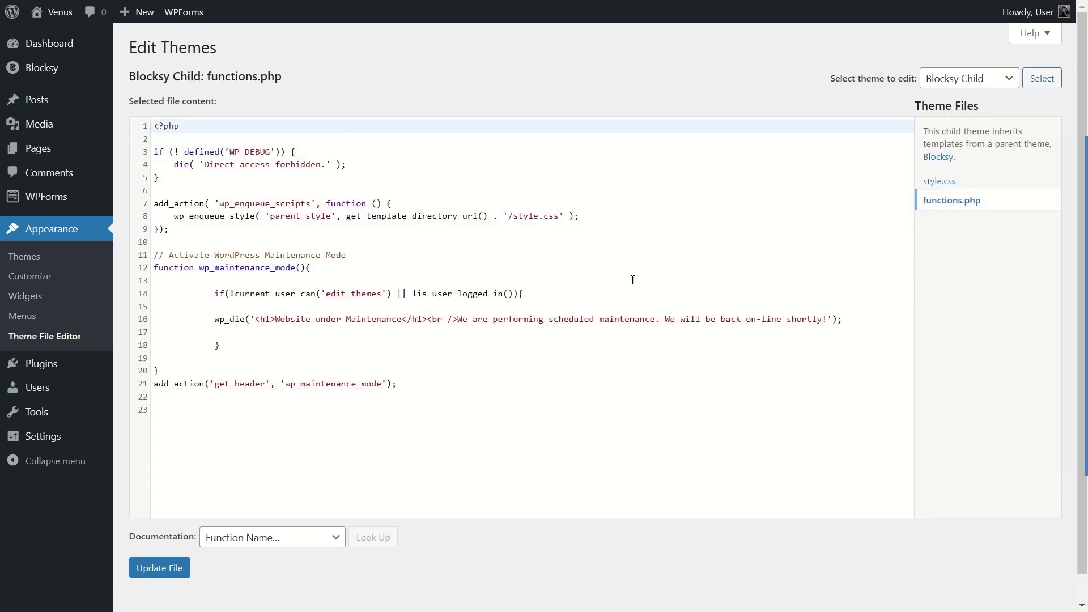
Delete the maintenance-mode code on lines 11–21, save the file, and return to the Dashboard.
drag(484, 383, 125, 257)
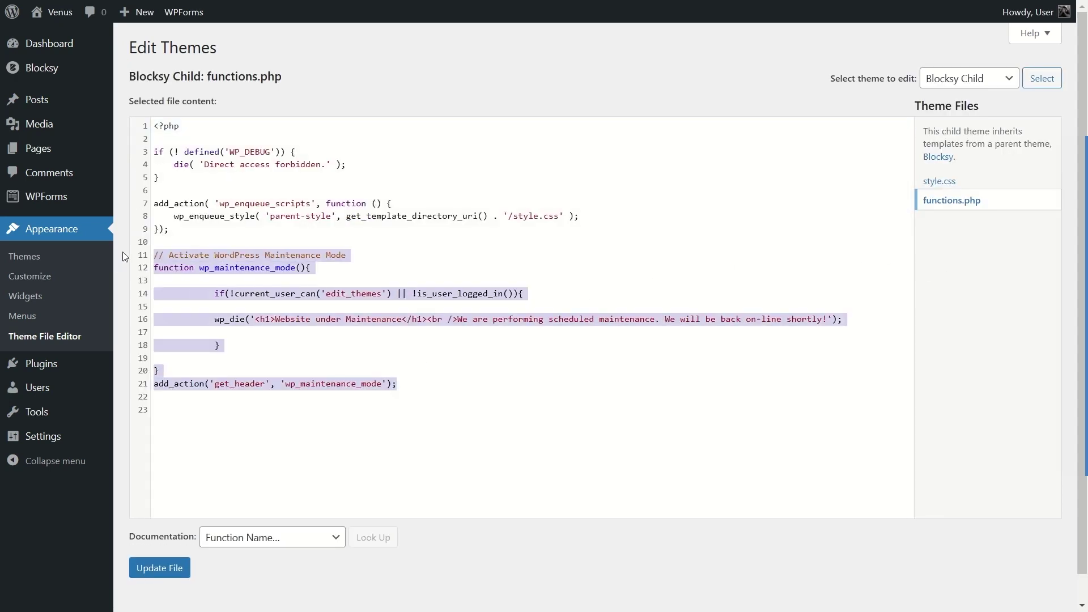
key(BackSpace)
key(BackSpace)
key(BackSpace)
click(173, 568)
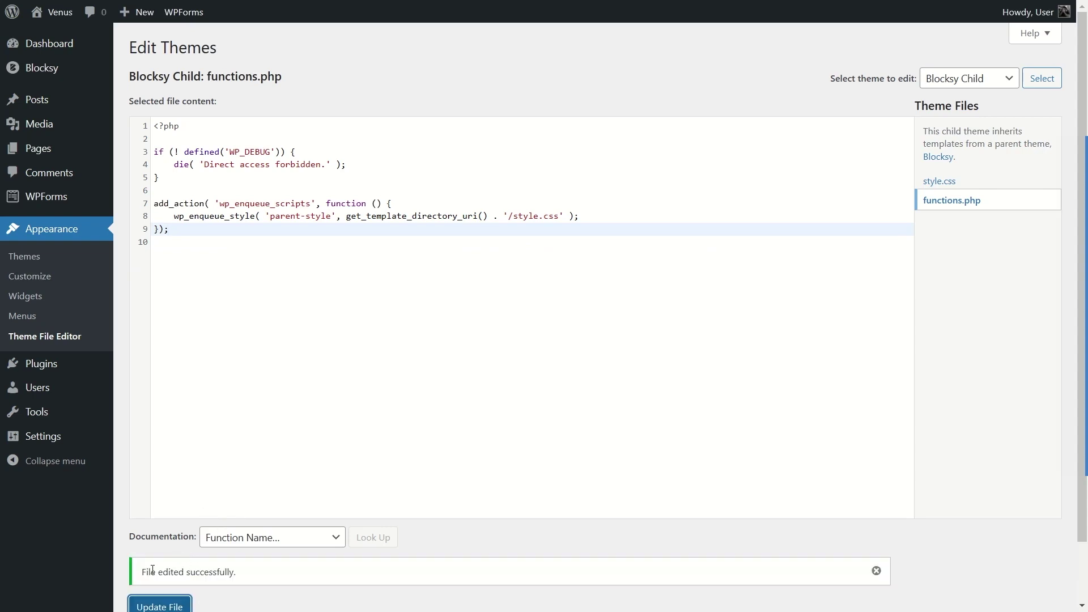
click(50, 43)
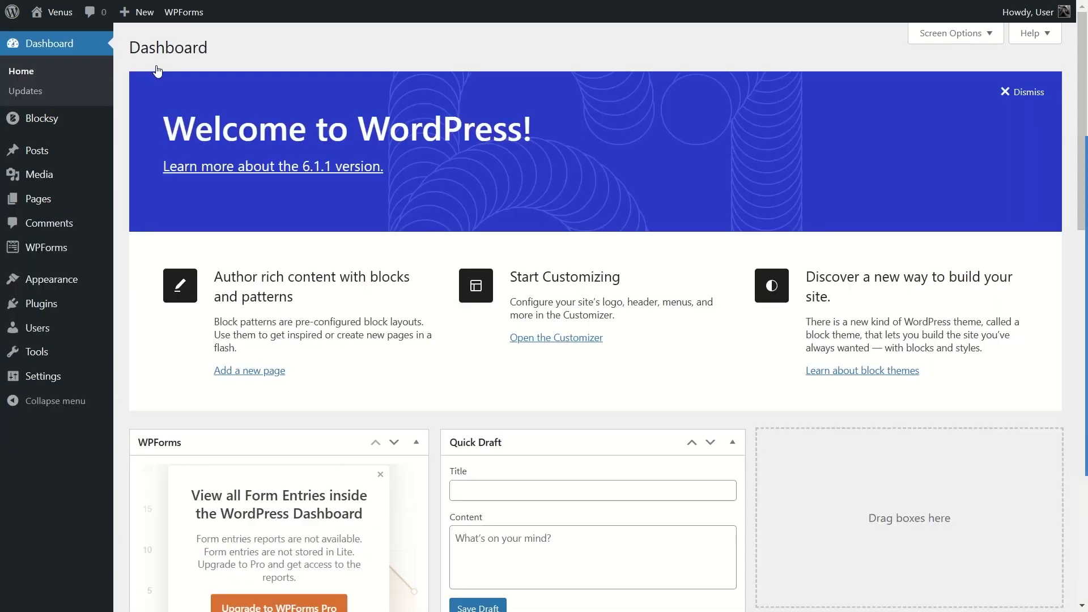